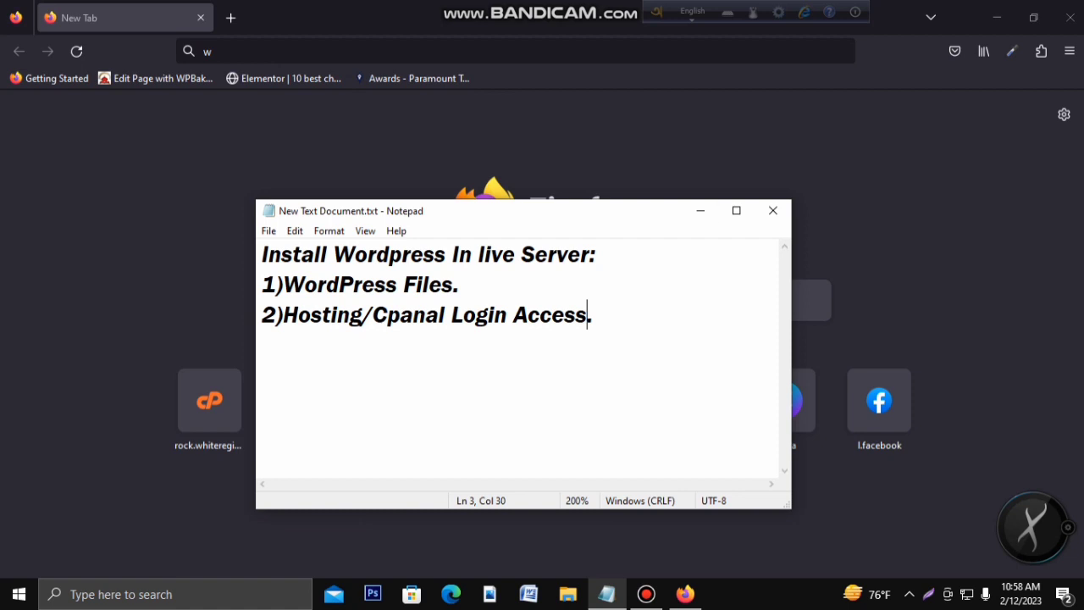
# Step: Minimize the Notepad requirements note to bring Firefox to the front
pyautogui.click(700, 210)
# Step: Search Google for 'wordpress' from the address bar and open the Download – WordPress.org result
pyautogui.click(245, 52)
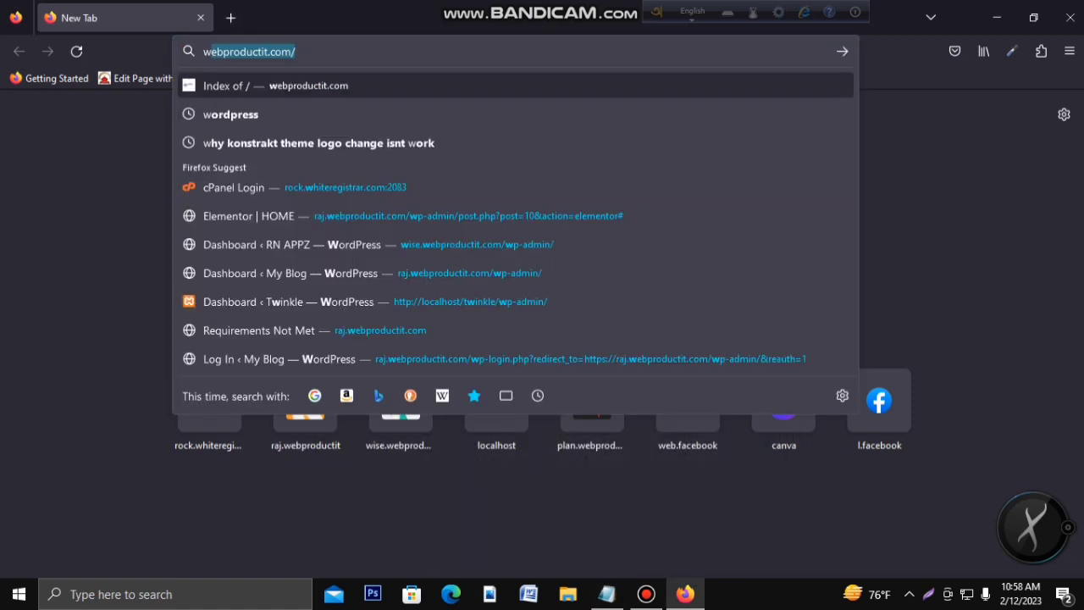
pyautogui.write('wordpr')
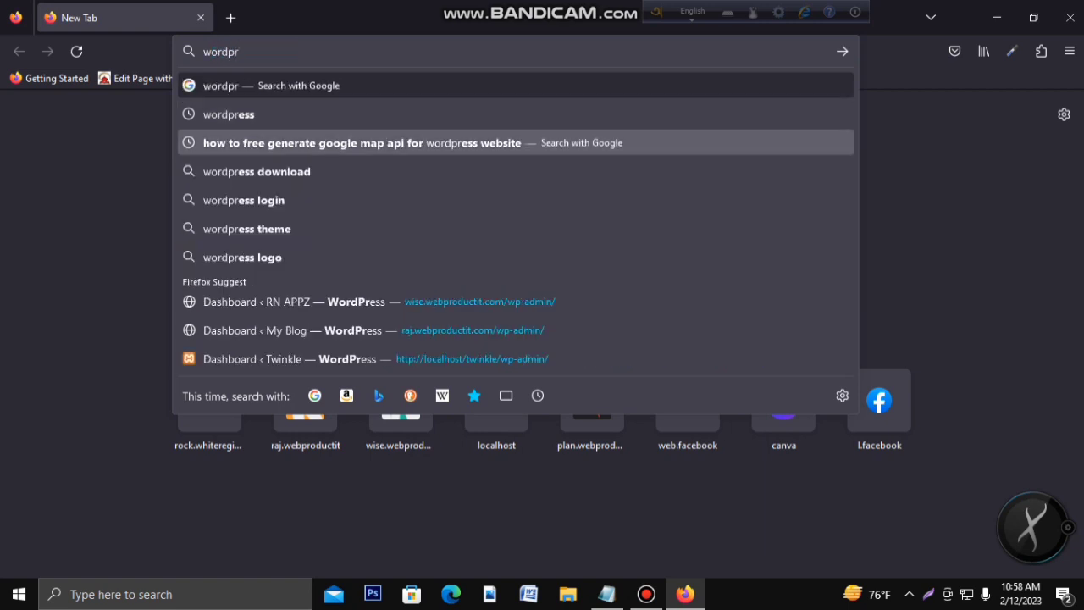
pyautogui.click(246, 114)
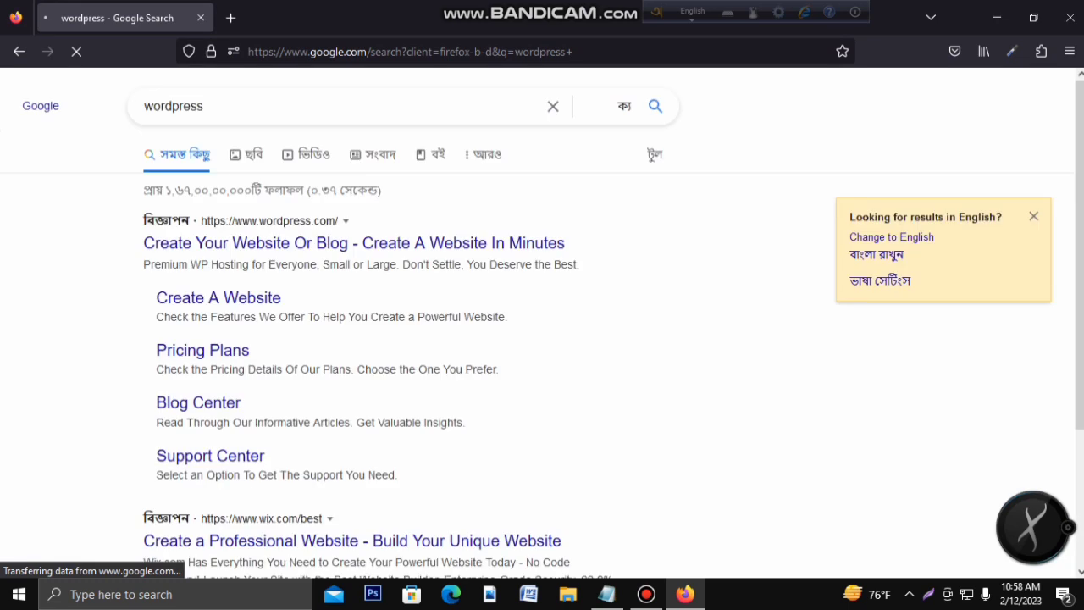
pyautogui.scroll(-2, 541, 322)
pyautogui.scroll(-5, 237, 174)
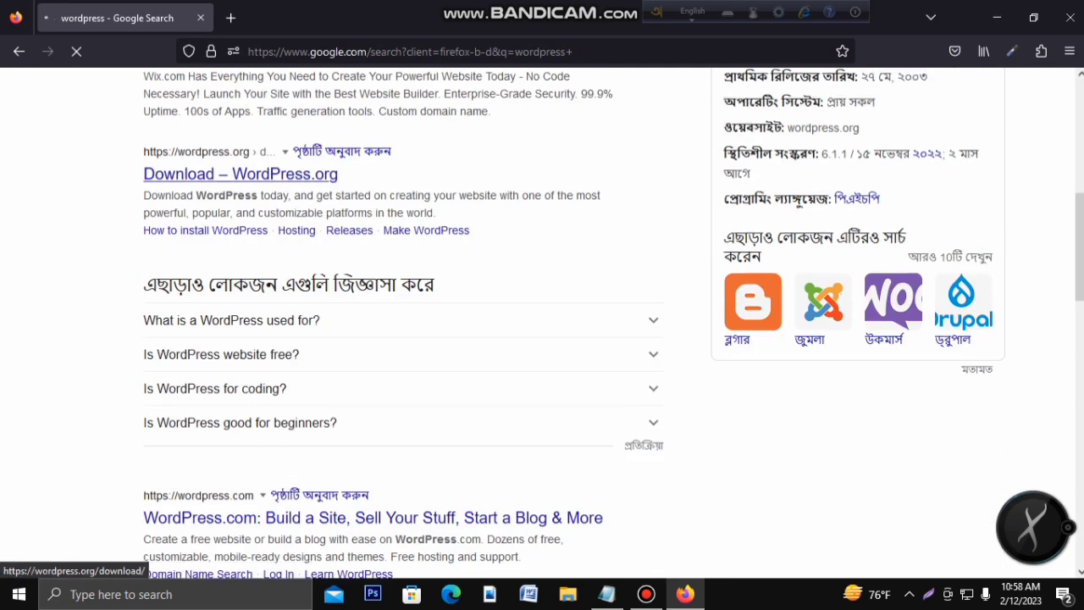
pyautogui.click(240, 174)
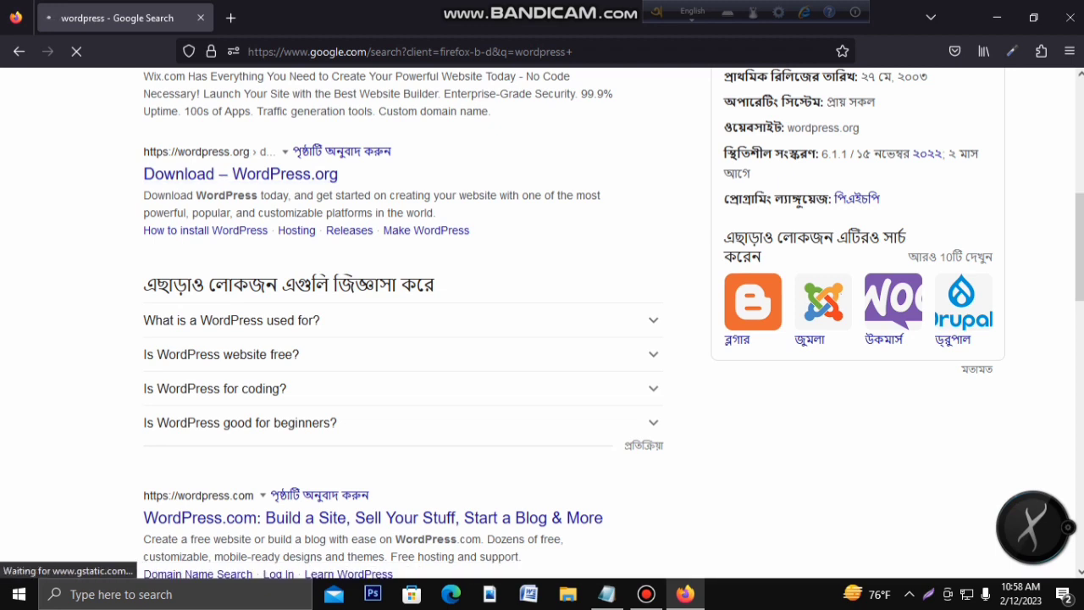
# Step: Scroll to the WordPress 6.1.1 download section, then restore the Notepad note and select 'Hosting'
pyautogui.scroll(-2, 542, 338)
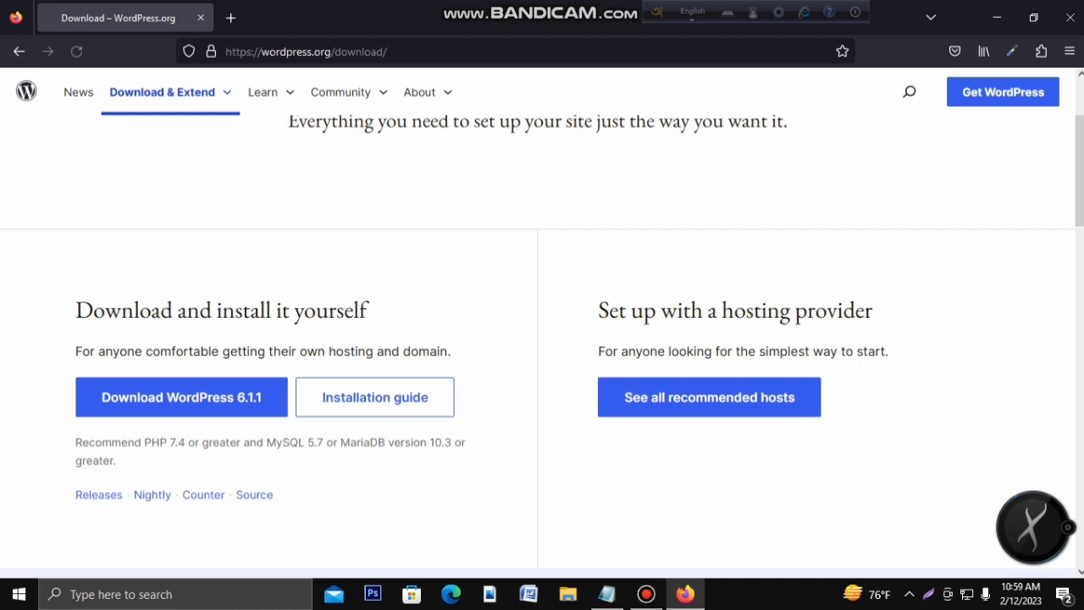
pyautogui.scroll(-1, 181, 300)
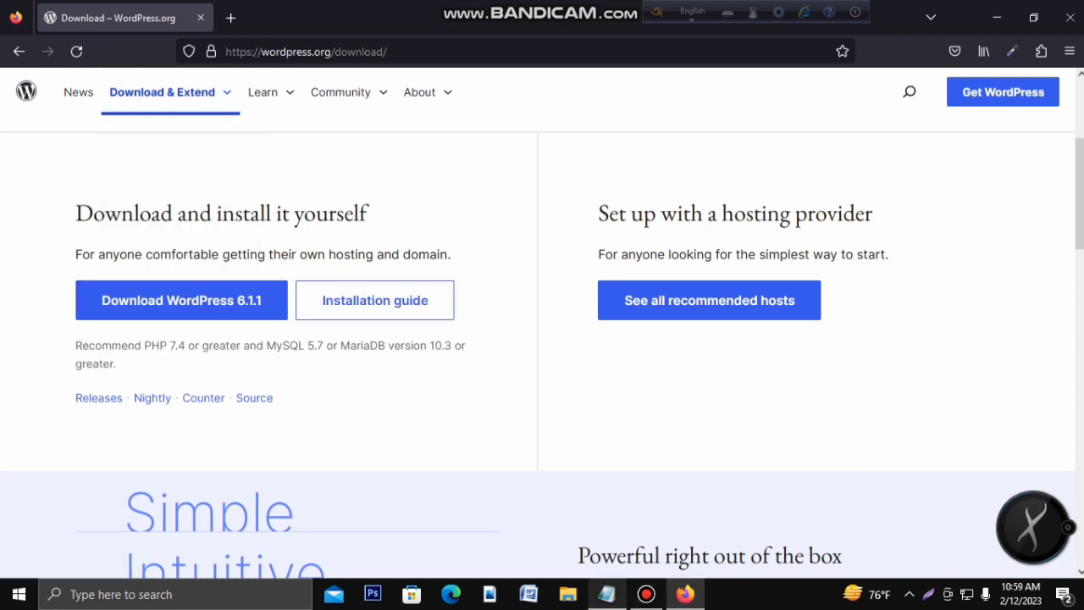
pyautogui.click(607, 594)
pyautogui.moveTo(283, 314); pyautogui.dragTo(364, 314)
# Step: Minimize Notepad and load webproductit.com:2083 in a new Firefox tab for the cPanel login
pyautogui.click(426, 314)
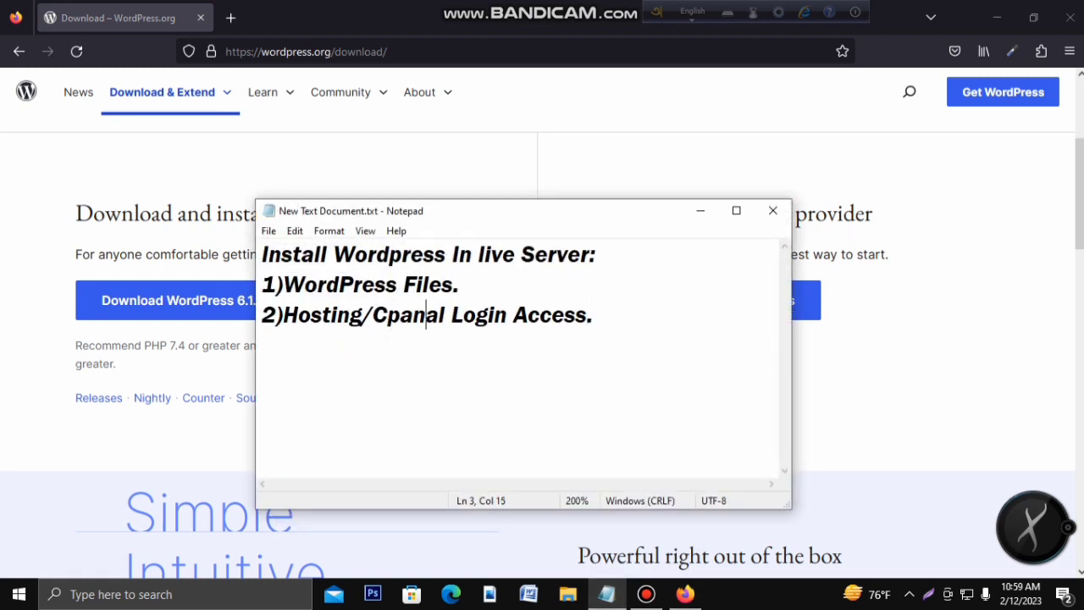
pyautogui.click(700, 210)
pyautogui.click(230, 17)
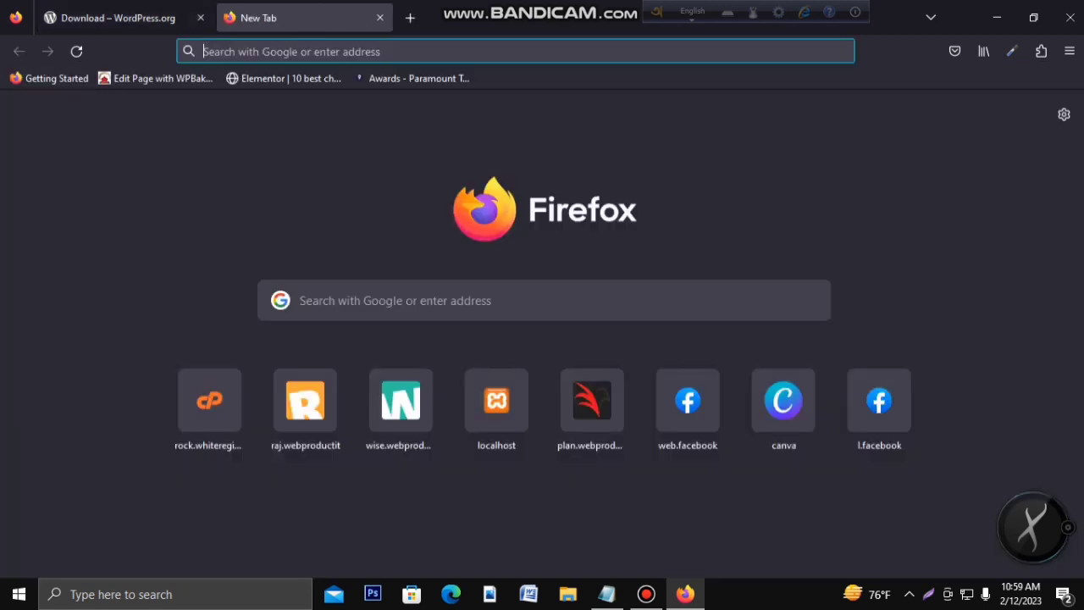
pyautogui.write('webproductit.com/')
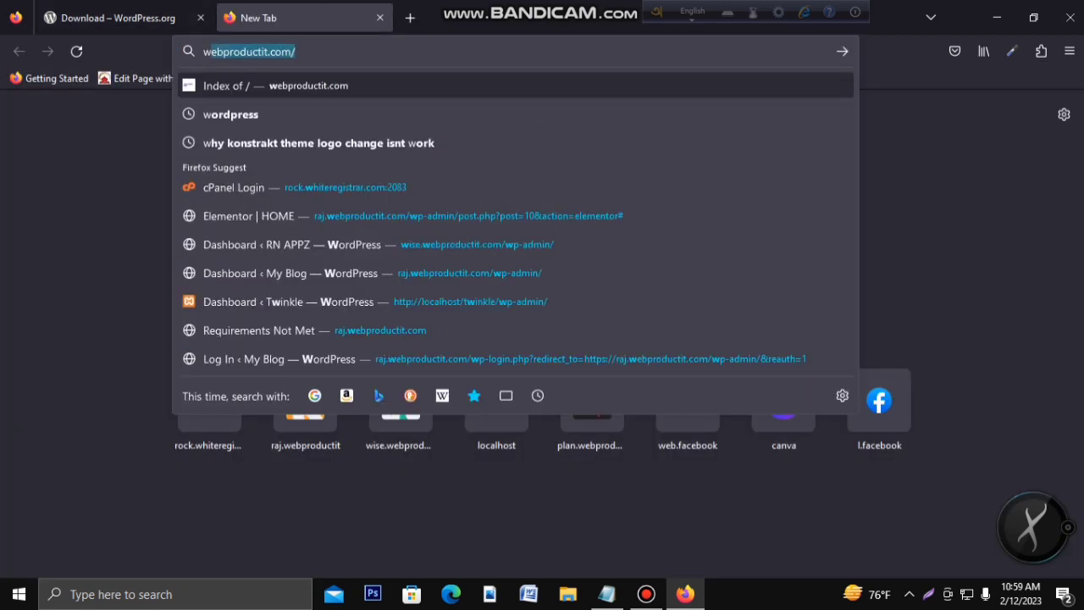
pyautogui.press('Right')
pyautogui.press('BackSpace')
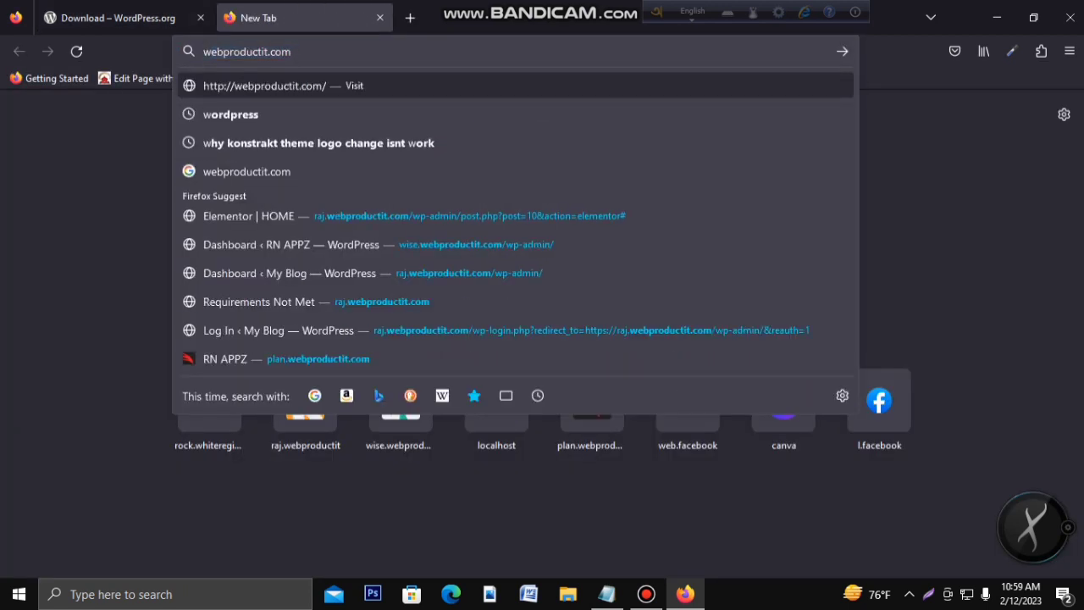
pyautogui.write(':20')
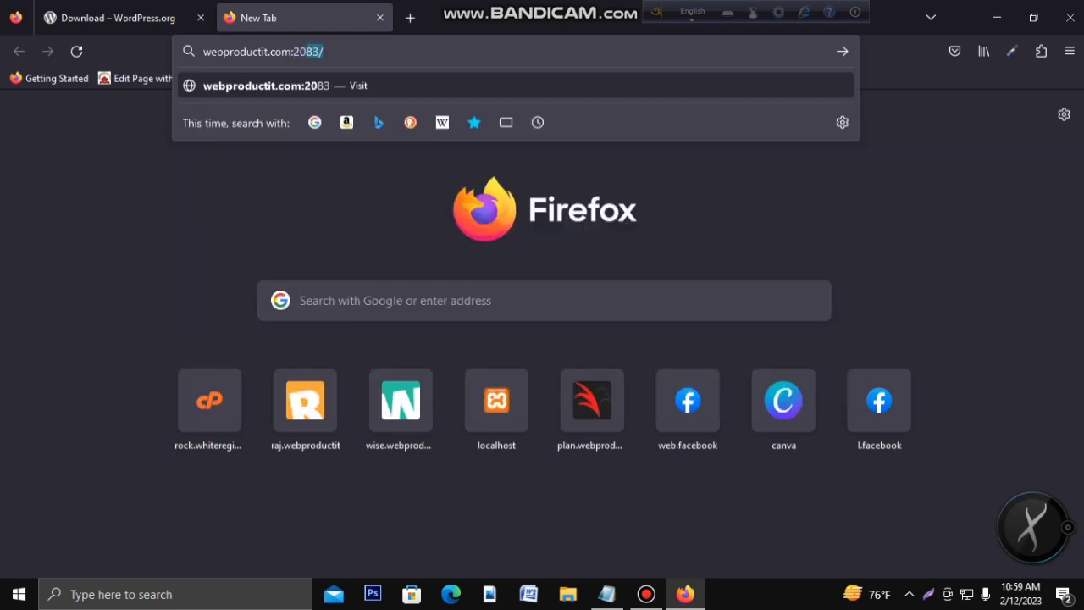
pyautogui.write('83')
pyautogui.press('Return')
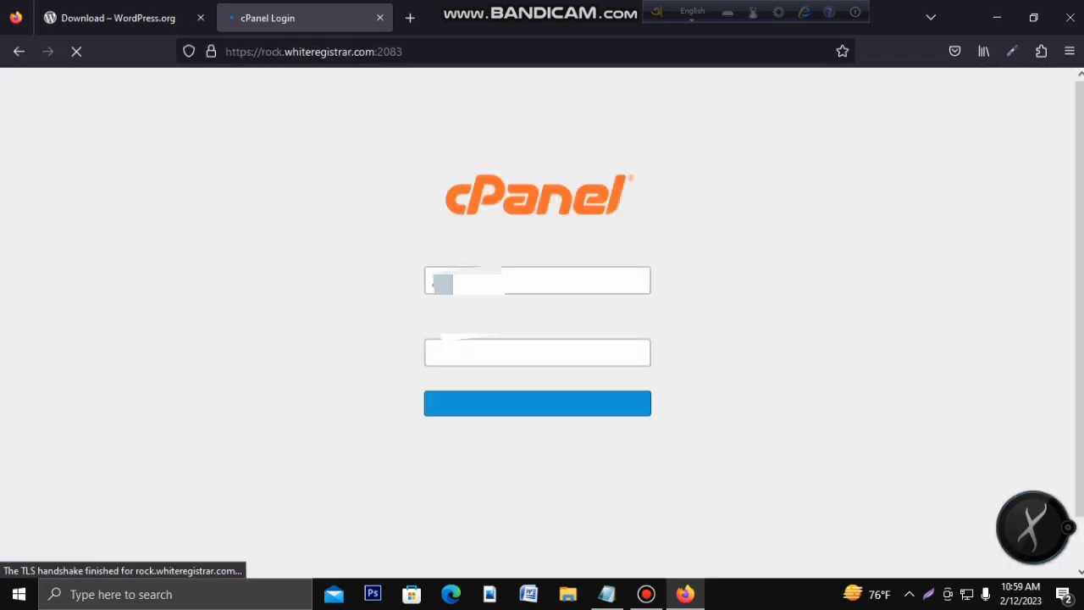
# Step: Log in to cPanel and open File Manager from the Files section
pyautogui.click(537, 406)
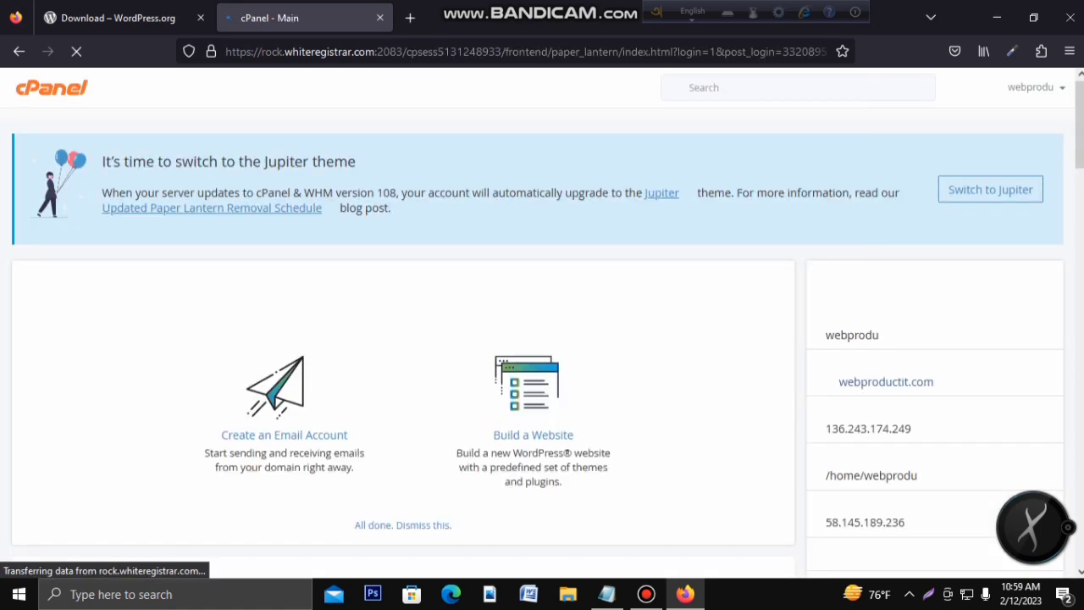
pyautogui.scroll(-12, 244, 123)
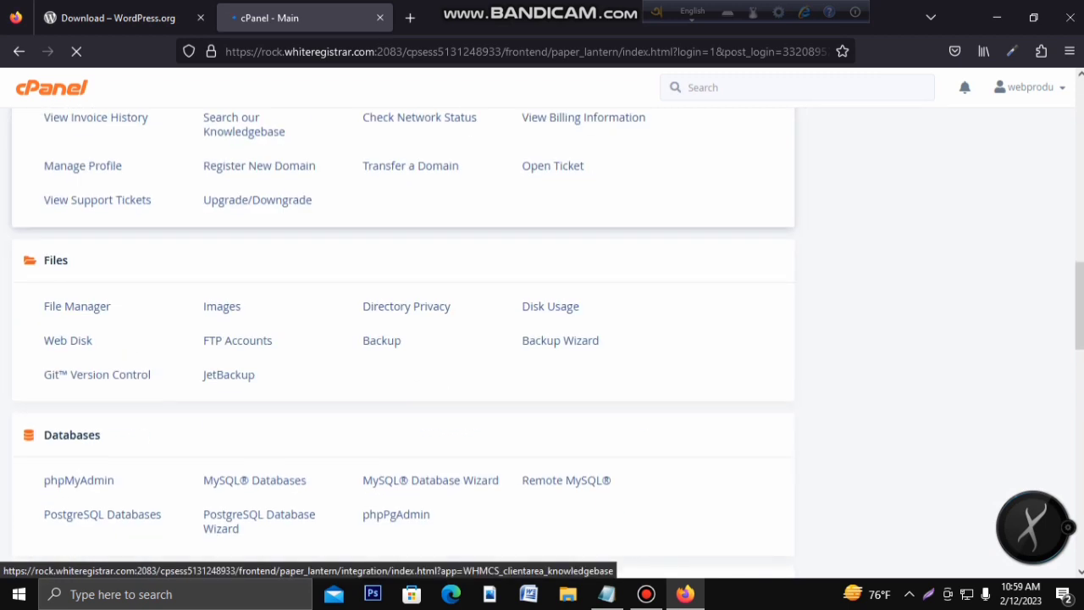
pyautogui.scroll(-5, 244, 124)
pyautogui.scroll(-3, 238, 259)
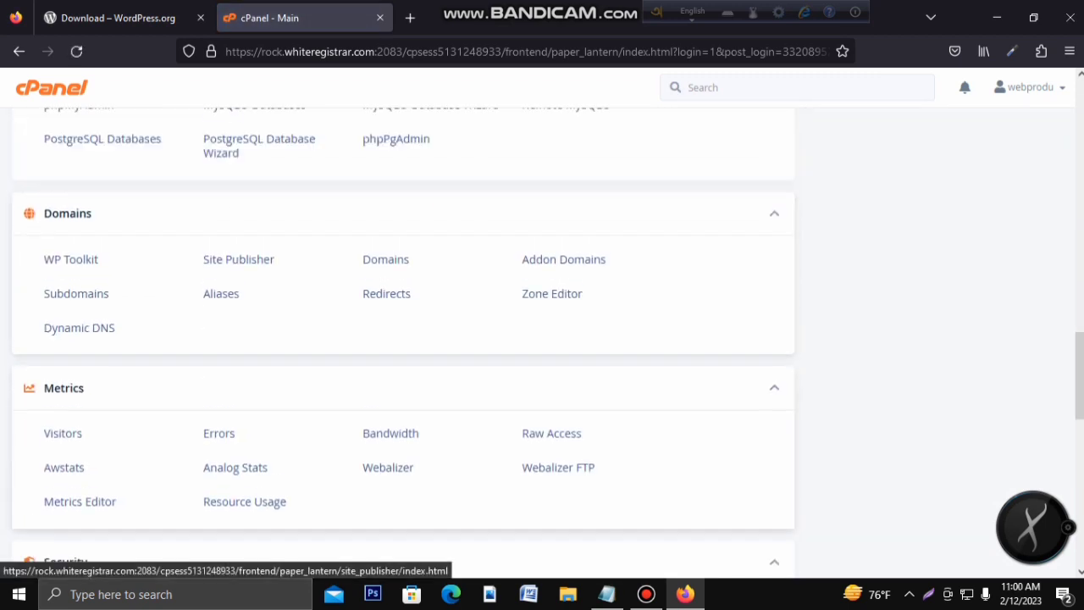
pyautogui.scroll(4, 237, 259)
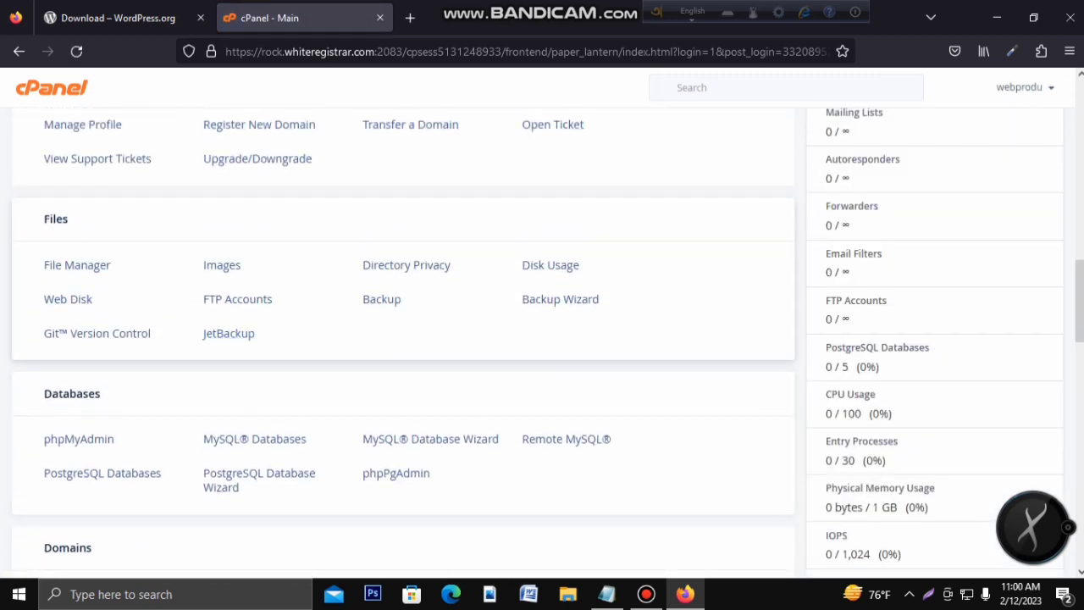
pyautogui.click(78, 265)
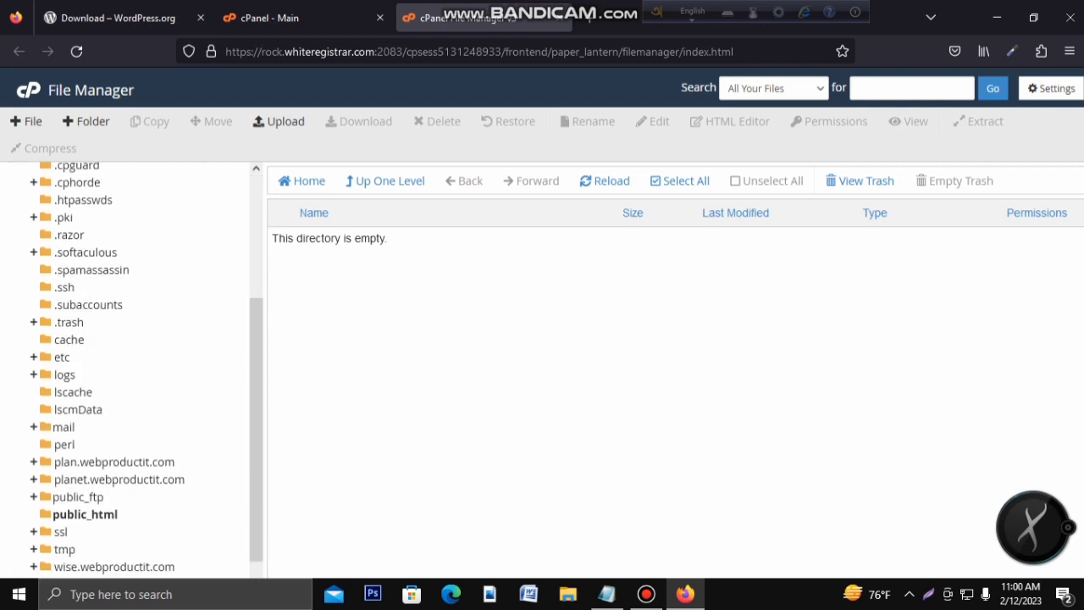
# Step: Navigate to public_html, then wplive.webproductit.com, and open that folder's Upload page
pyautogui.scroll(-1, 127, 372)
pyautogui.scroll(3, 127, 372)
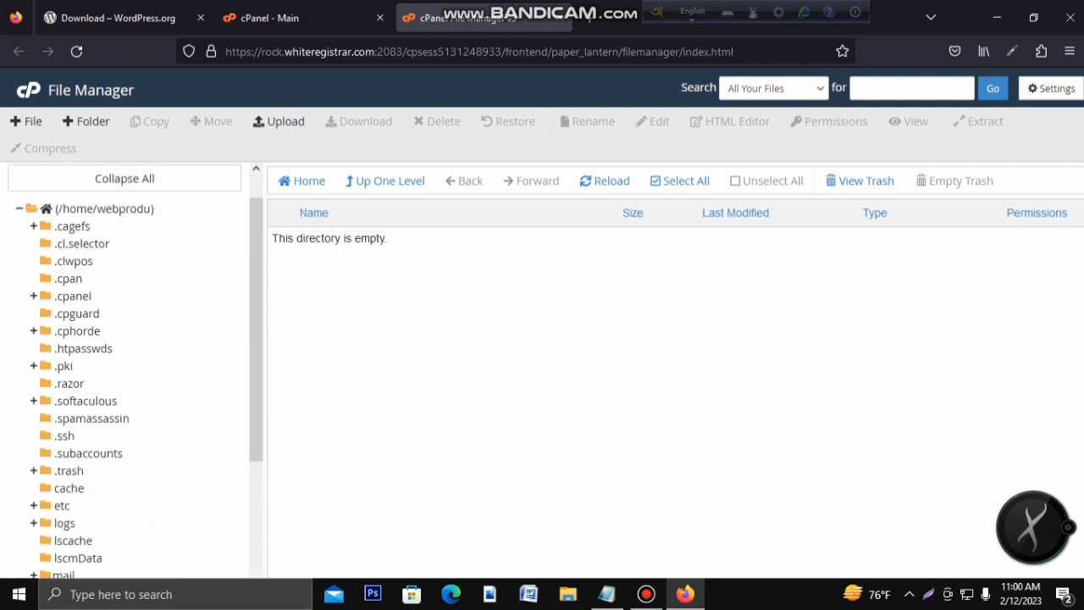
pyautogui.scroll(-2, 127, 373)
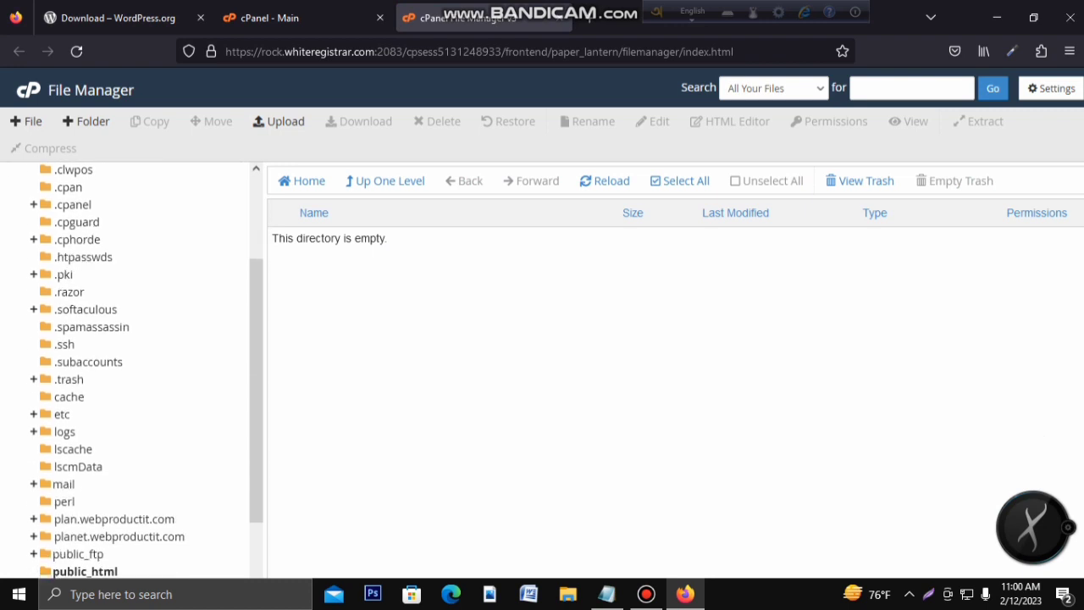
pyautogui.scroll(-2, 127, 372)
pyautogui.click(86, 482)
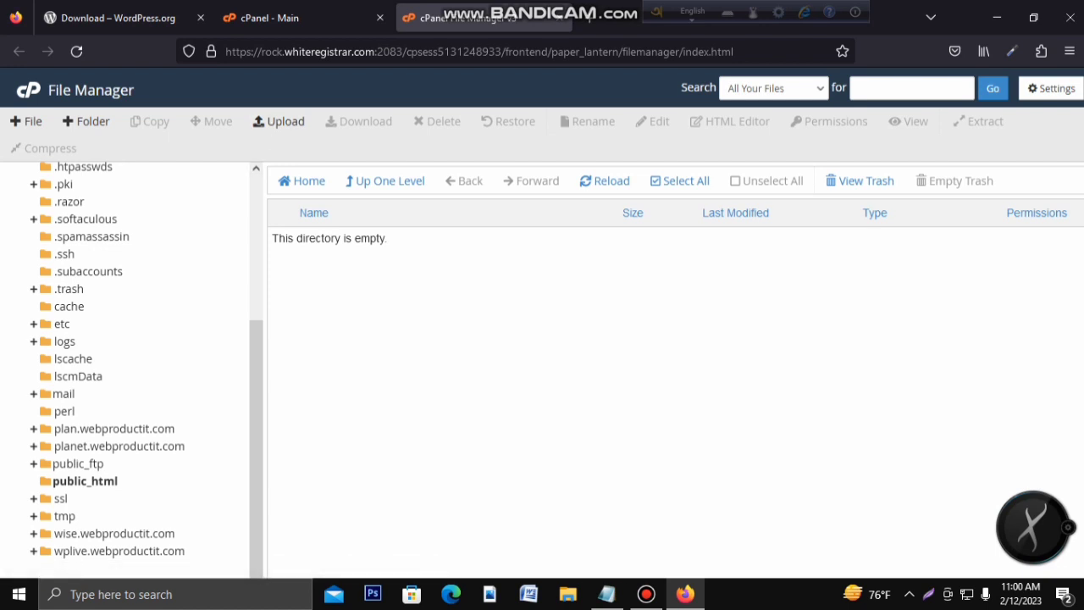
pyautogui.scroll(2, 127, 364)
pyautogui.scroll(-2, 127, 364)
pyautogui.click(118, 551)
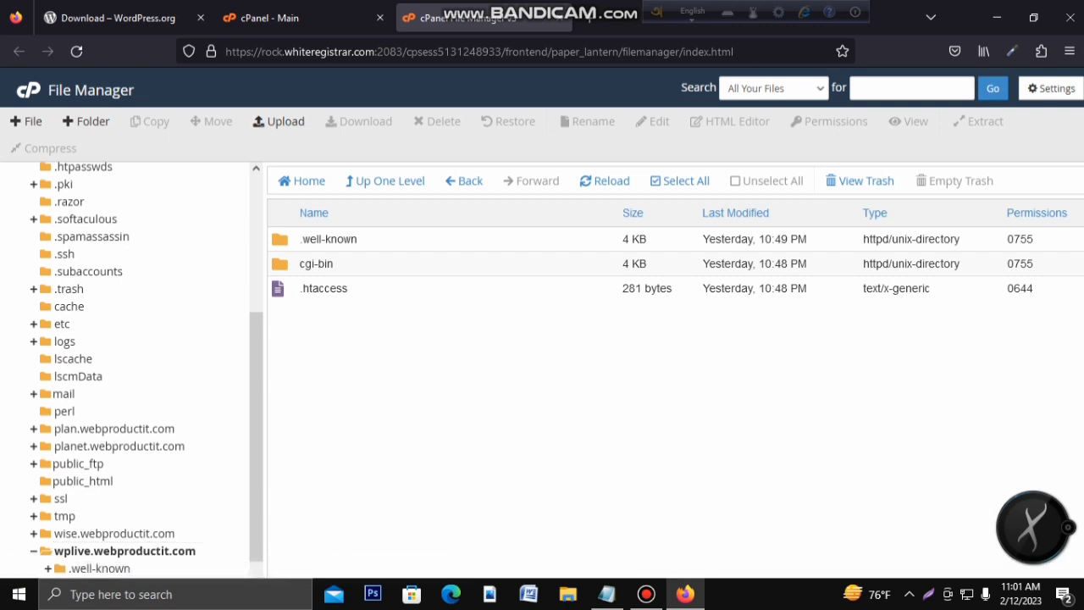
pyautogui.click(279, 121)
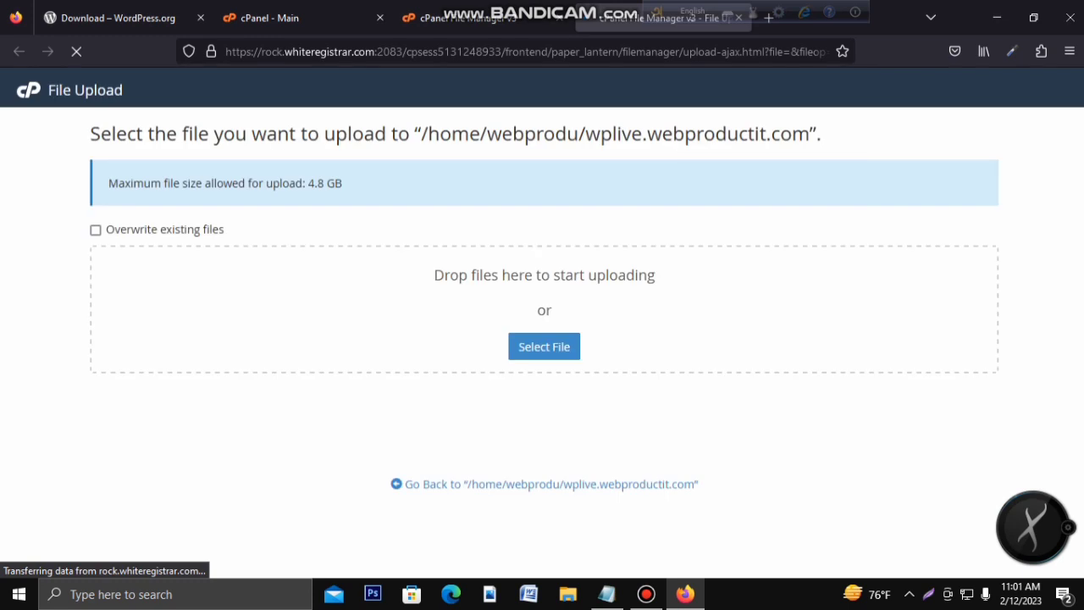
# Step: Upload wordpress-6.1.1.zip from Downloads (23.24 MB) and return to the File Manager tab
pyautogui.click(544, 347)
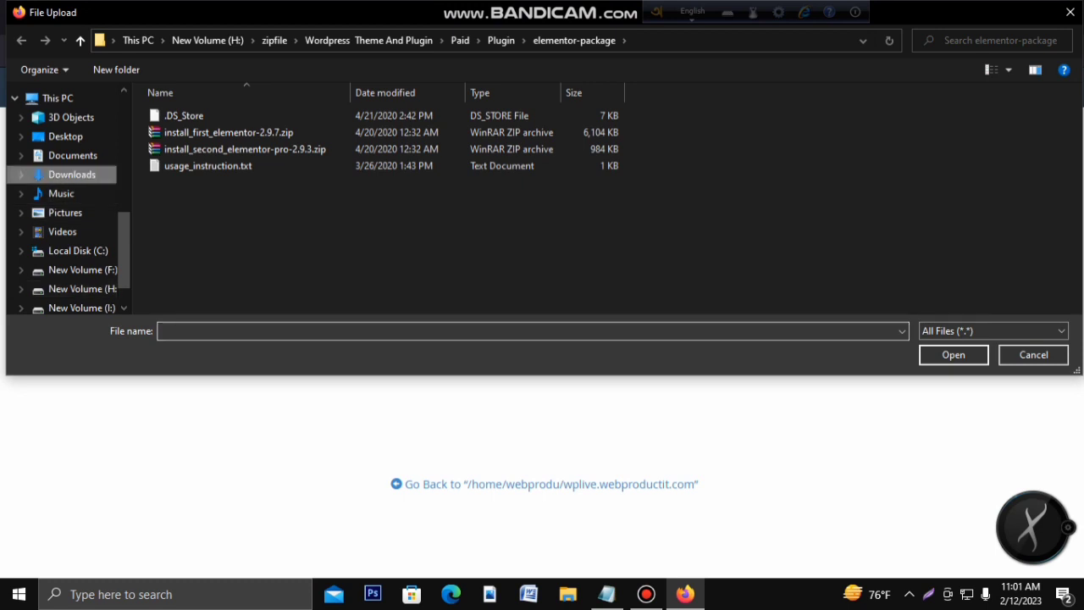
pyautogui.click(72, 174)
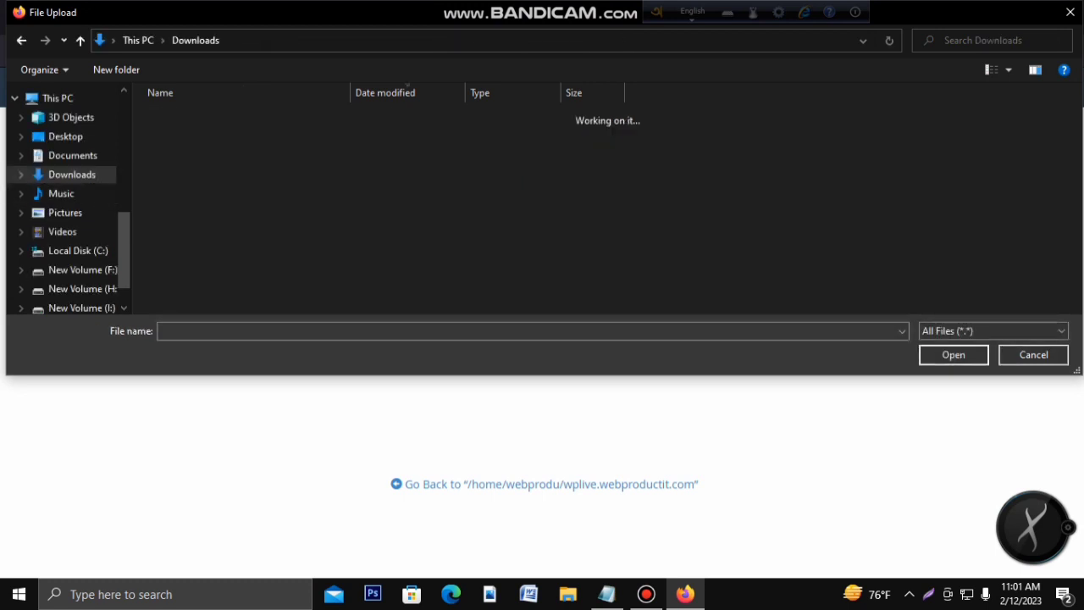
pyautogui.scroll(-2, 381, 213)
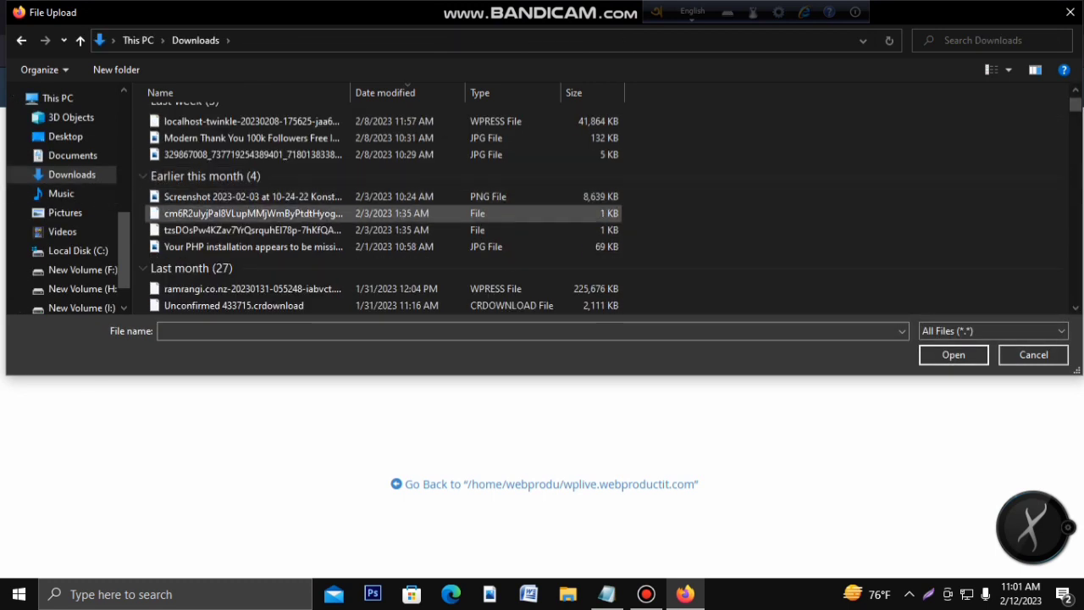
pyautogui.scroll(-2, 254, 216)
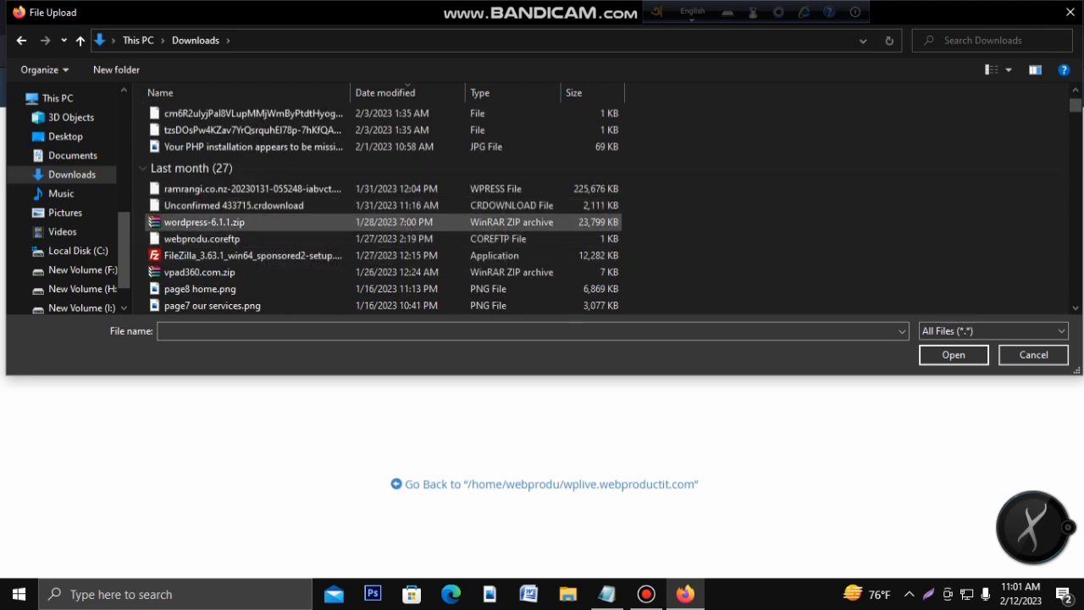
pyautogui.click(245, 221)
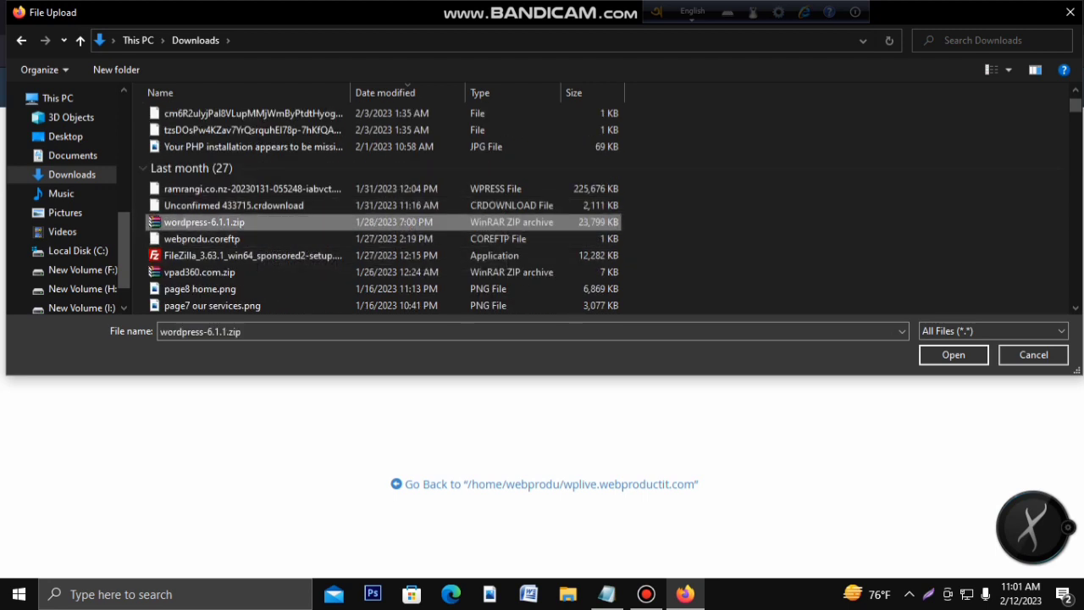
pyautogui.click(954, 355)
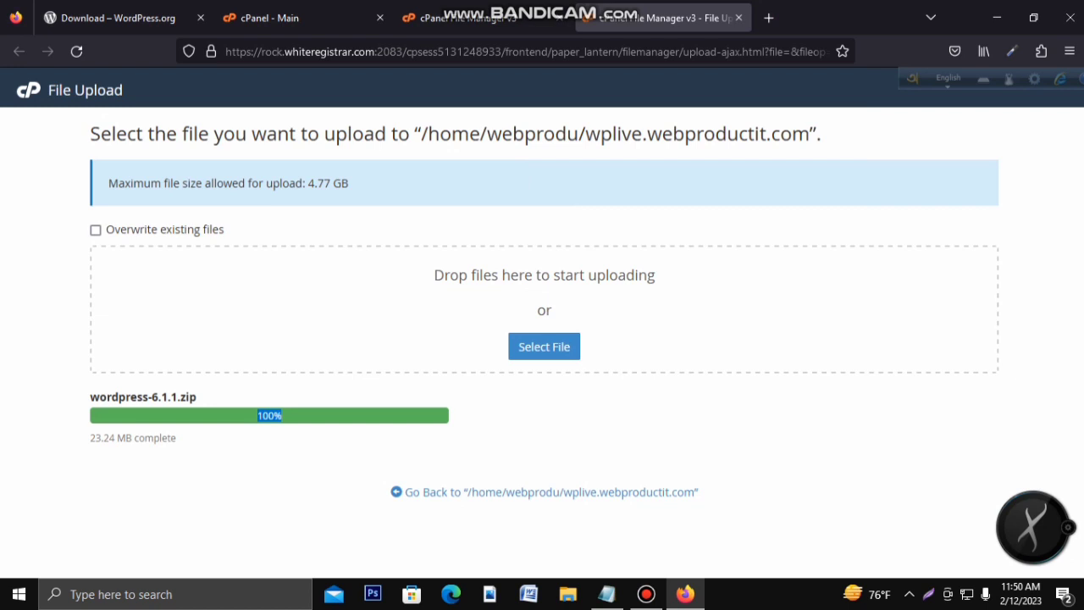
pyautogui.click(269, 416)
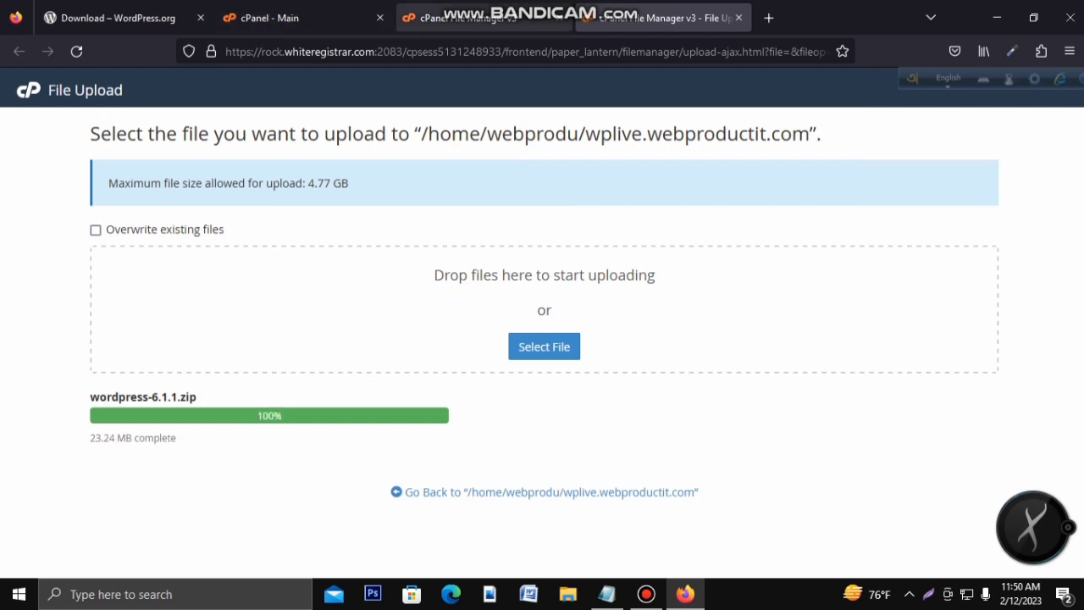
pyautogui.click(462, 18)
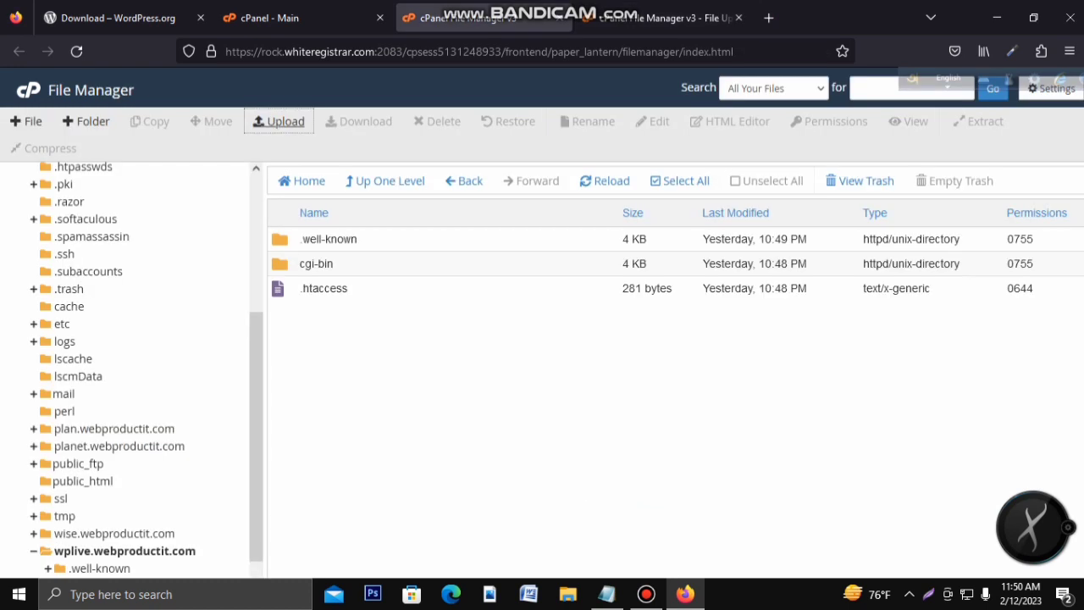
# Step: Reload, extract wordpress-6.1.1.zip inside wplive.webproductit.com, and open the new wordpress folder
pyautogui.click(76, 50)
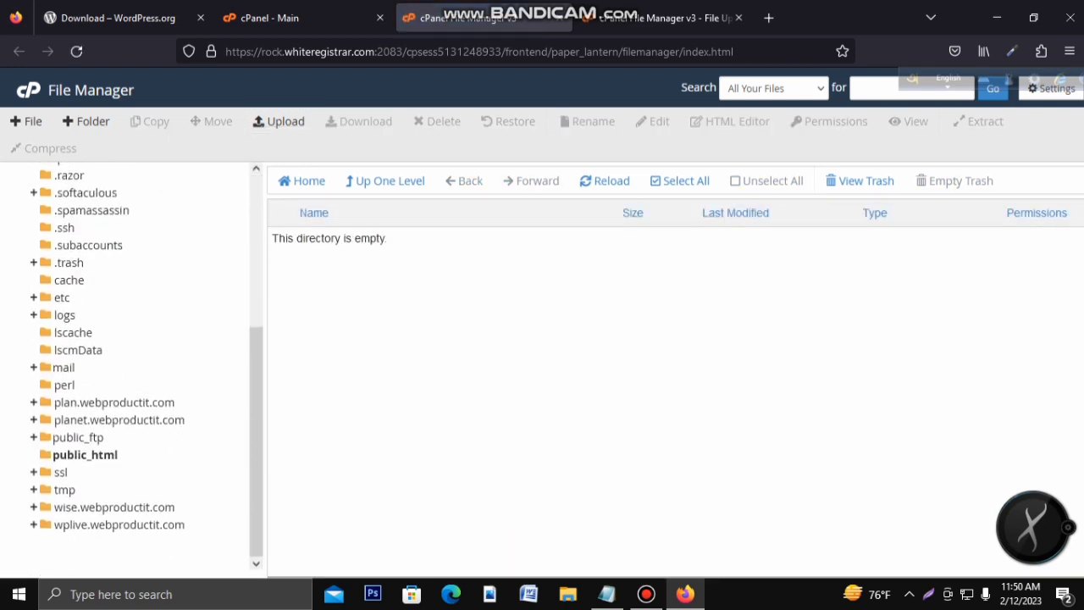
pyautogui.click(119, 525)
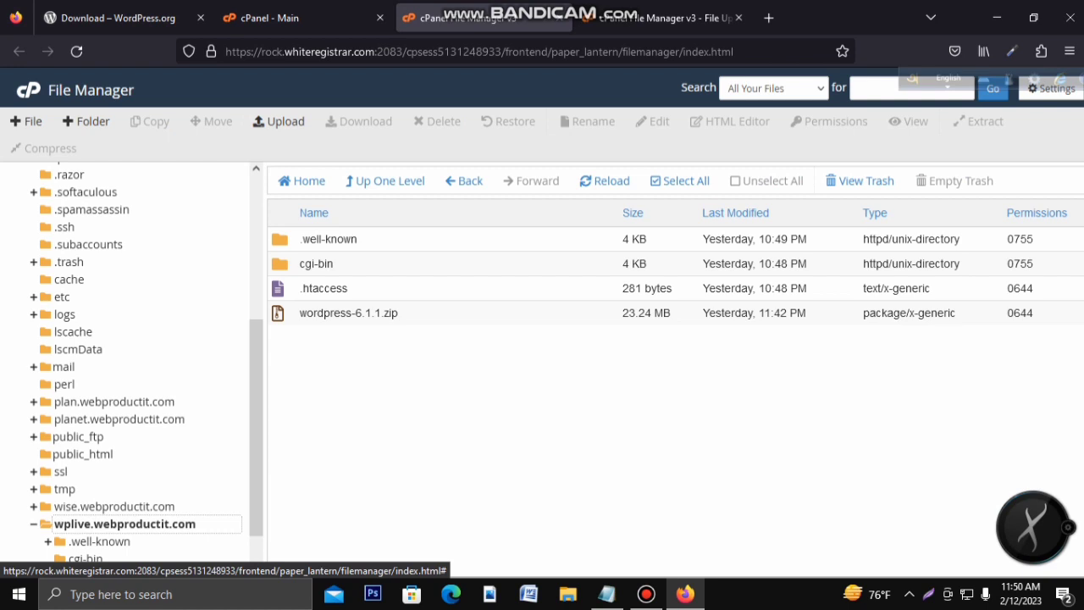
pyautogui.rightClick(314, 312)
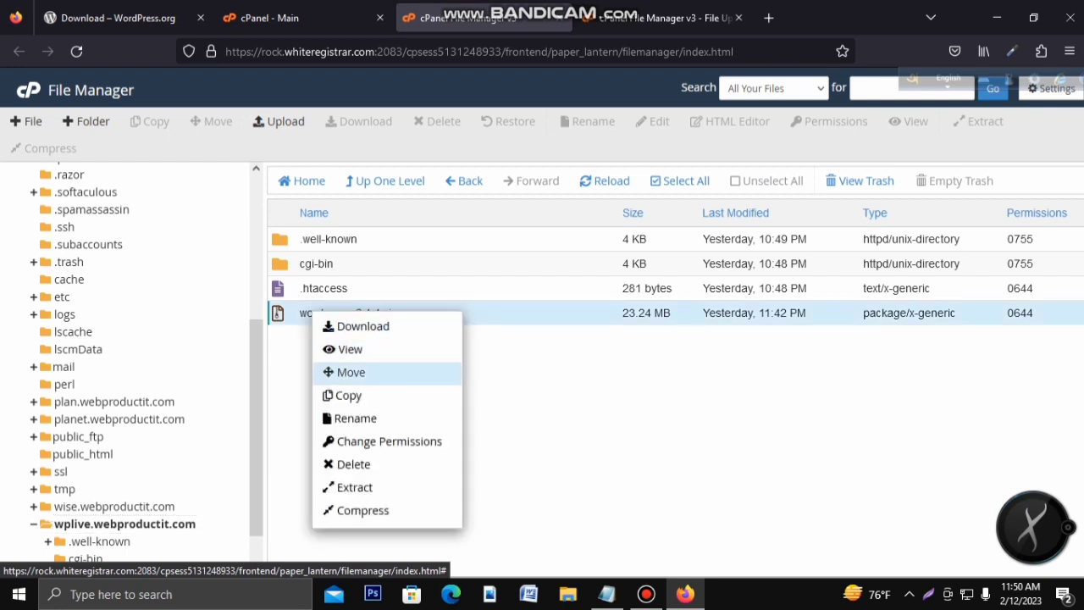
pyautogui.click(354, 487)
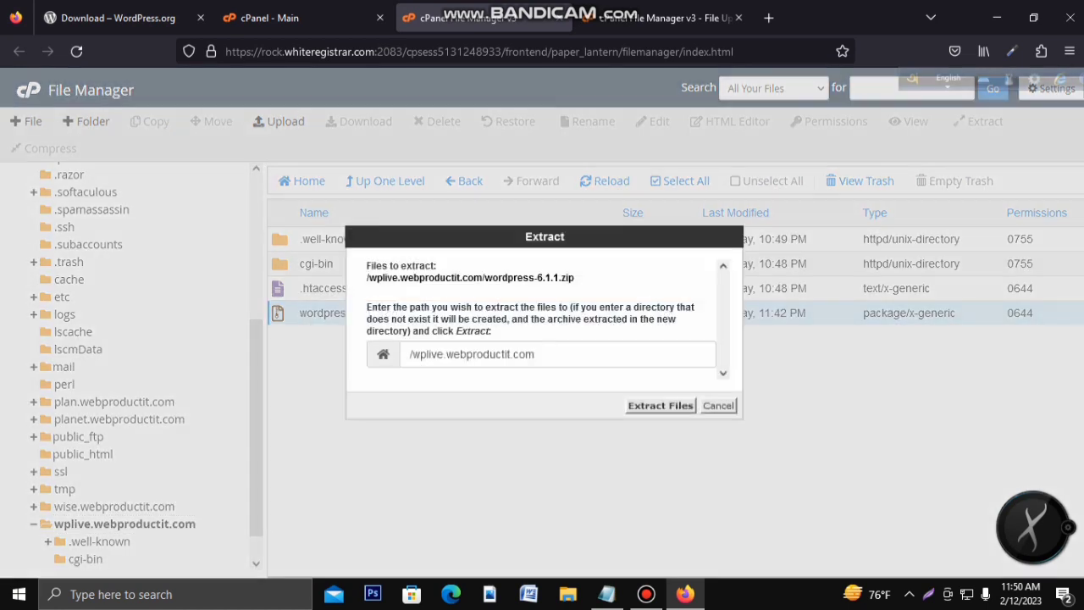
pyautogui.click(660, 406)
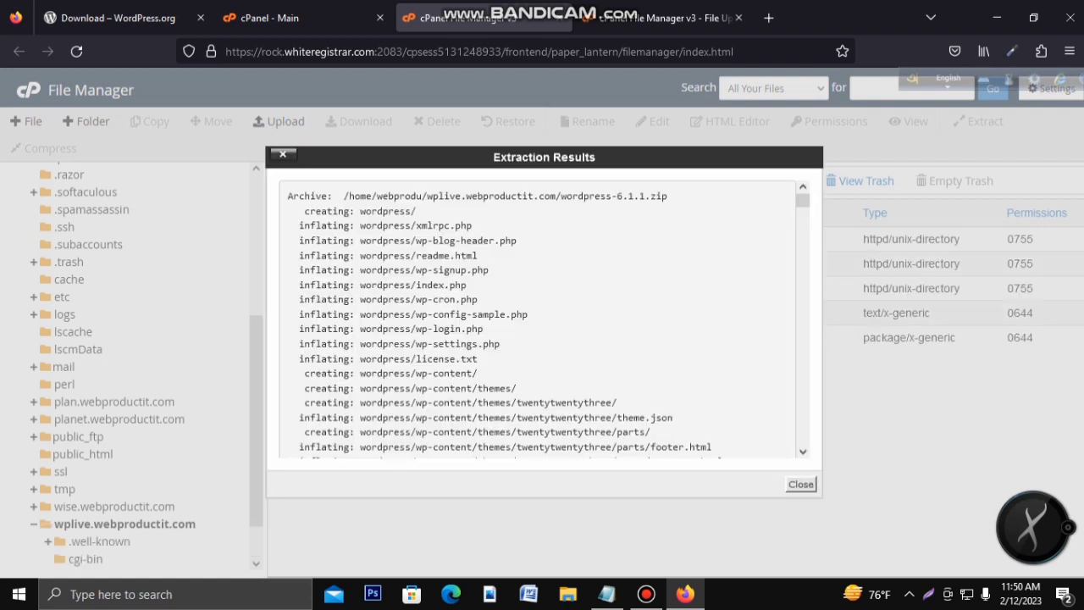
pyautogui.click(800, 484)
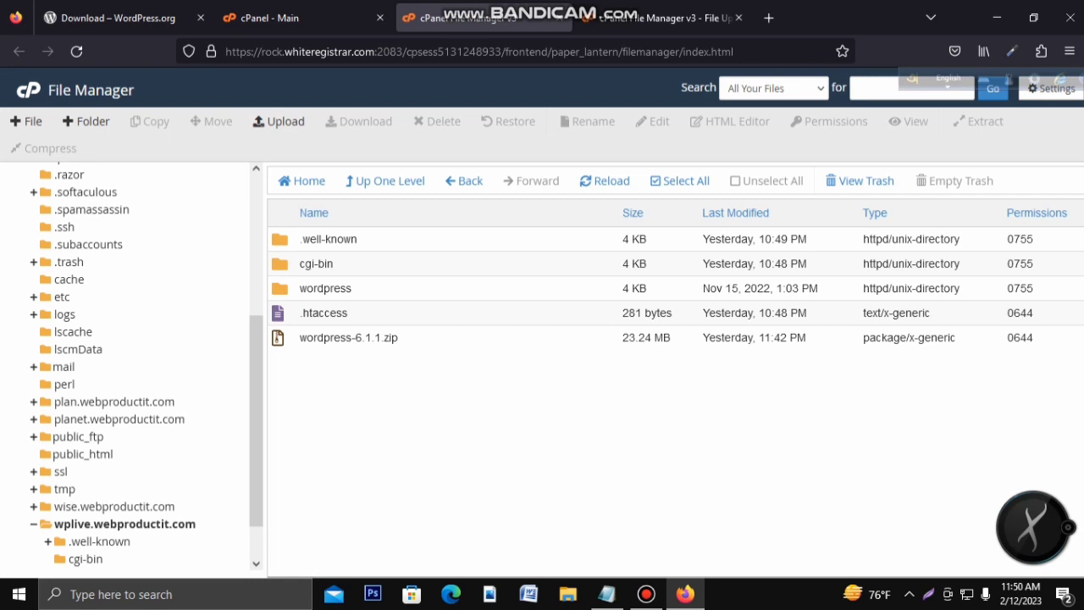
pyautogui.doubleClick(281, 289)
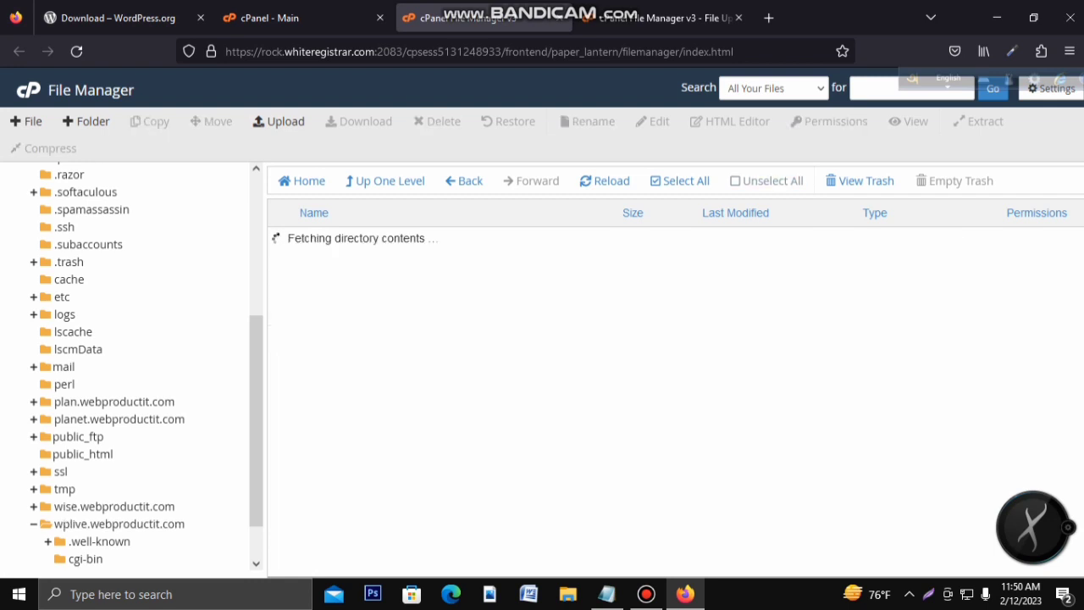
# Step: Select all files in the wordpress folder and move them up to wplive.webproductit.com
pyautogui.hotkey('ctrl', 'a')
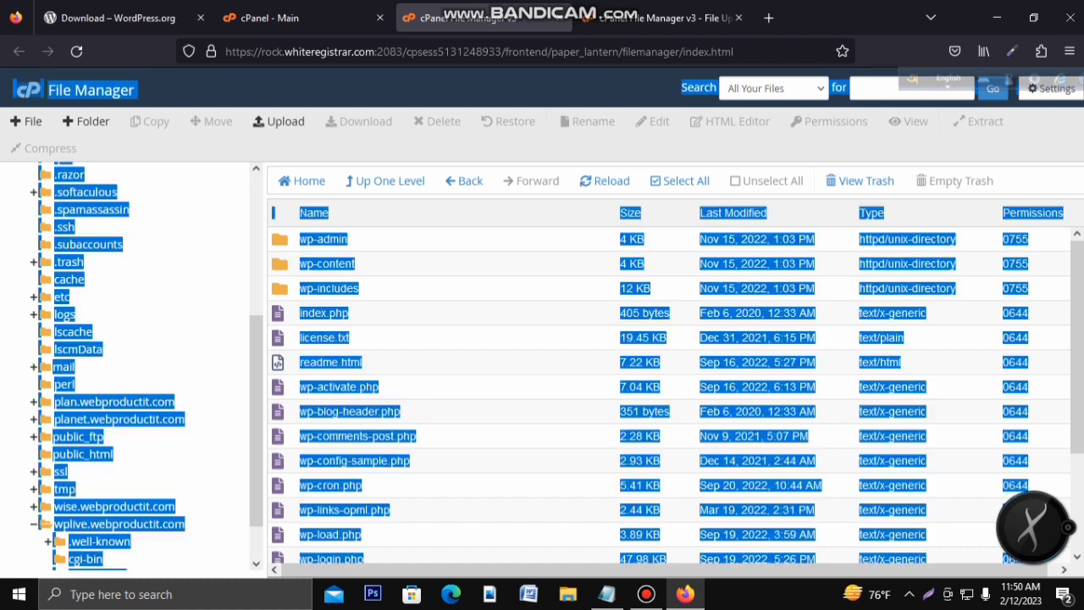
pyautogui.click(474, 337)
pyautogui.click(456, 213)
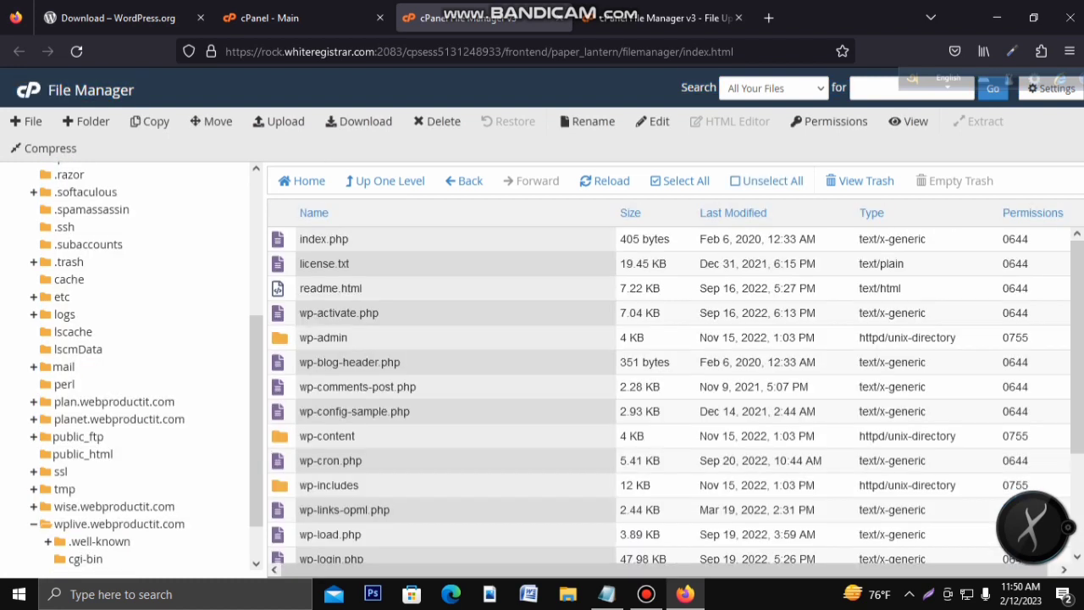
pyautogui.click(680, 180)
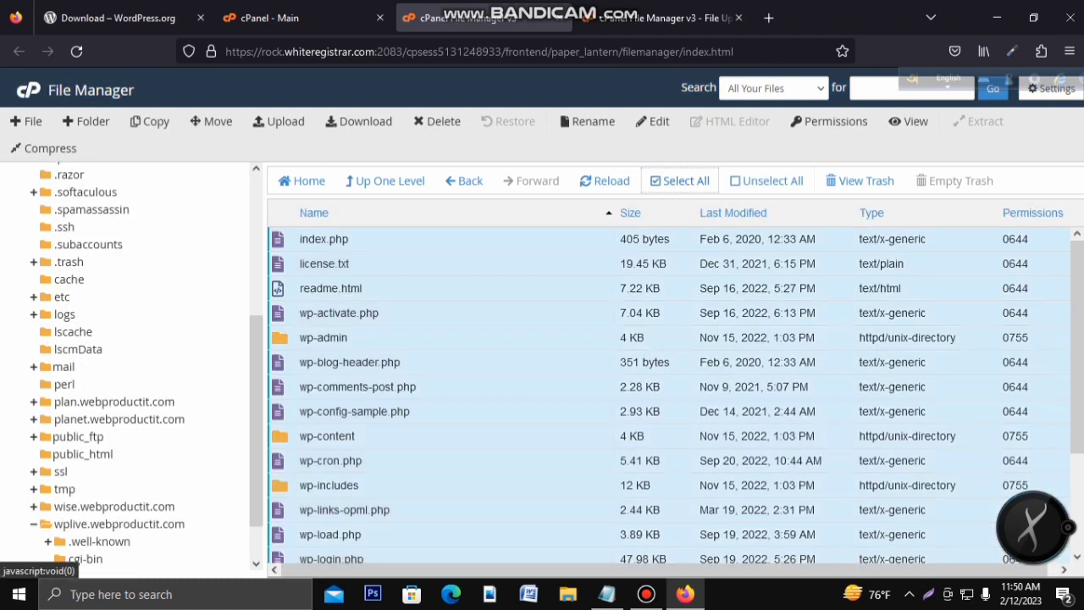
pyautogui.rightClick(401, 273)
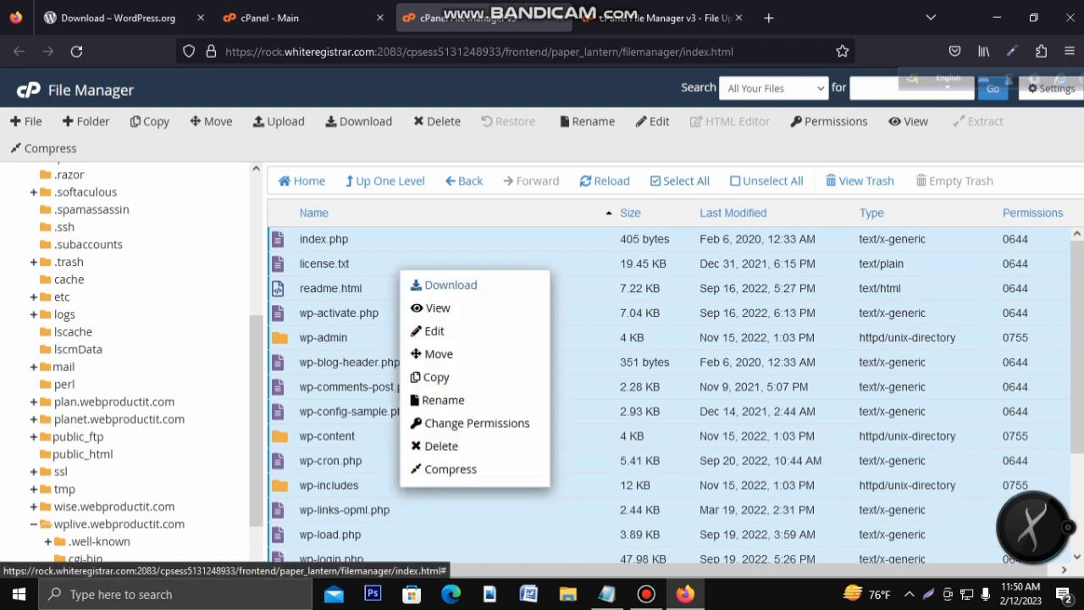
pyautogui.click(439, 354)
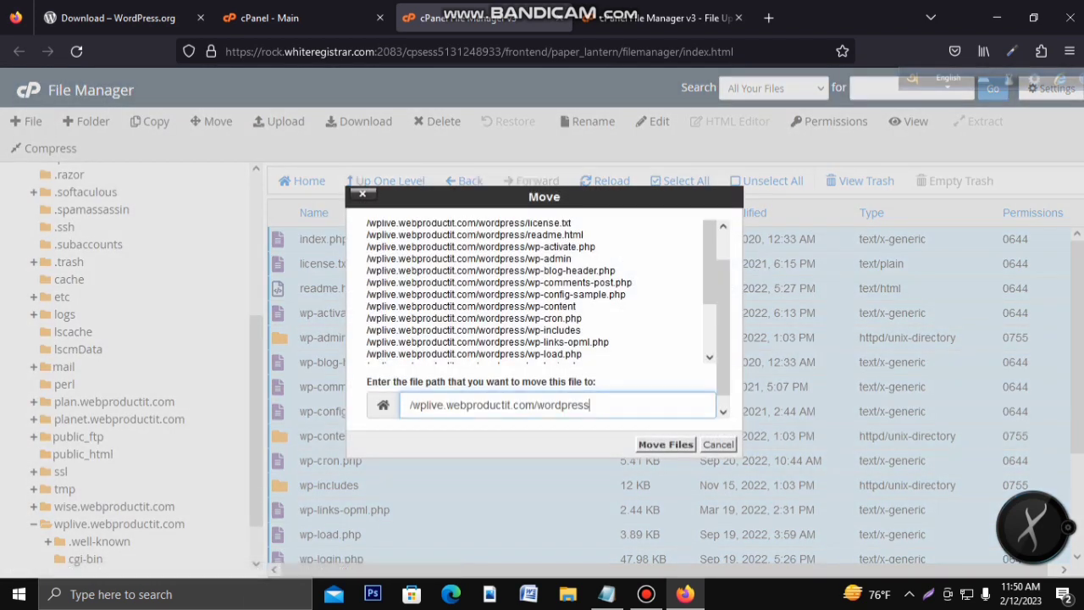
pyautogui.hotkey('shift', 'Left')
pyautogui.hotkey('shift', 'Left')
pyautogui.hotkey('shift', 'Left')
pyautogui.hotkey('shift', 'Left')
pyautogui.hotkey('shift', 'Left')
pyautogui.hotkey('shift', 'Left')
pyautogui.hotkey('shift', 'Left')
pyautogui.hotkey('shift', 'Left')
pyautogui.hotkey('shift', 'Left')
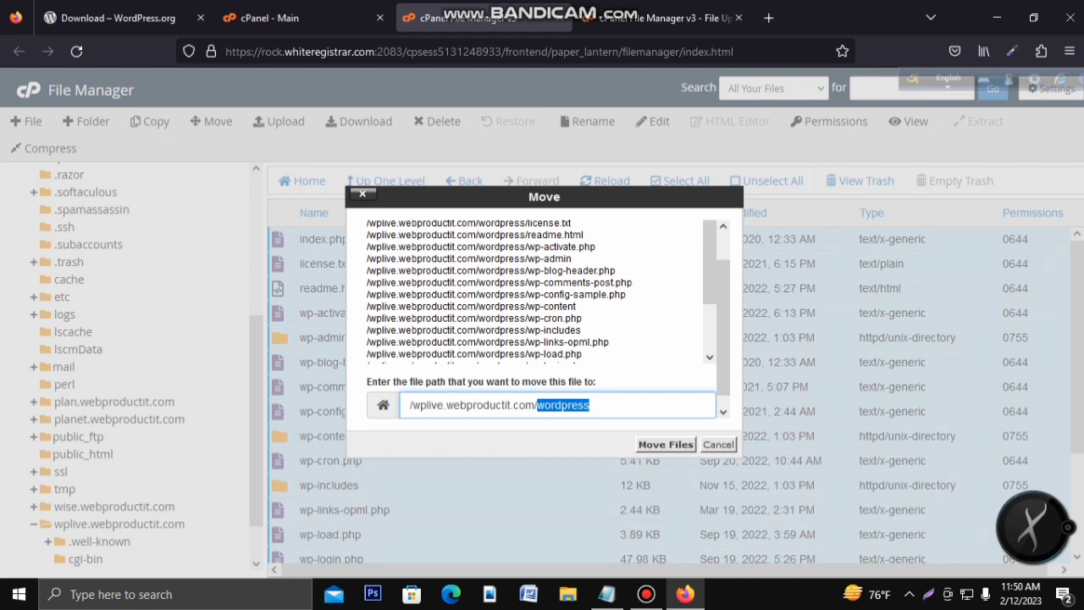
pyautogui.press('BackSpace')
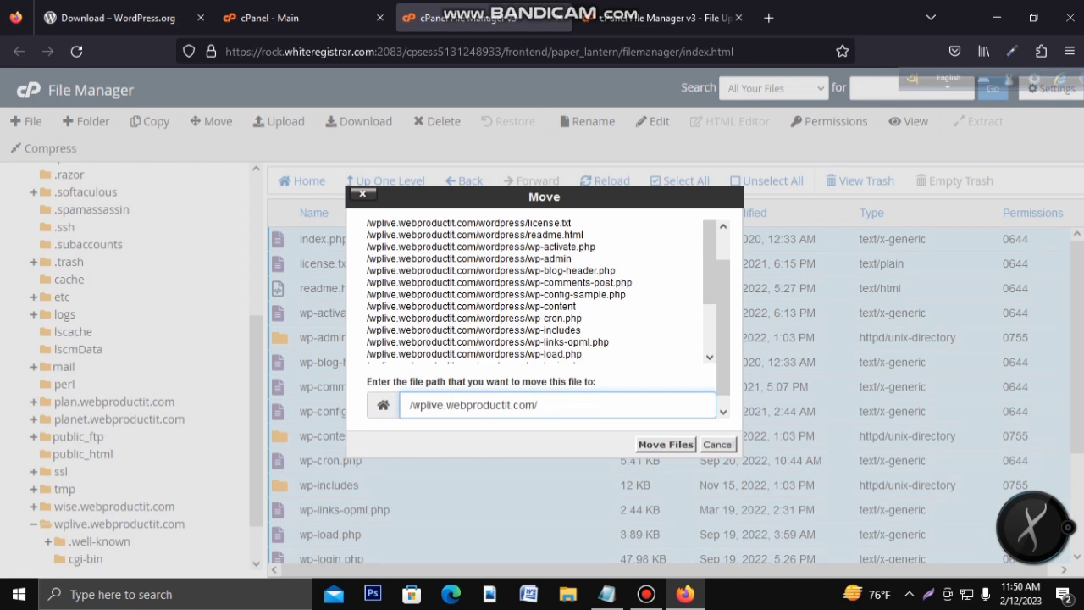
pyautogui.press('Return')
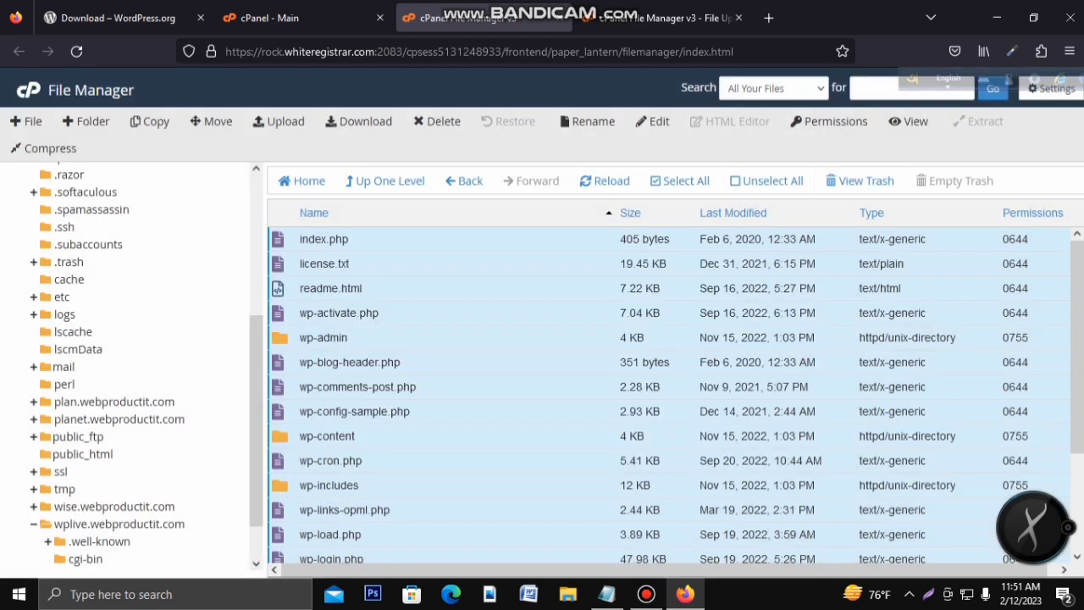
# Step: Open the wplive.webproductit.com folder and select the wordpress-6.1.1.zip archive
pyautogui.scroll(-3, 127, 381)
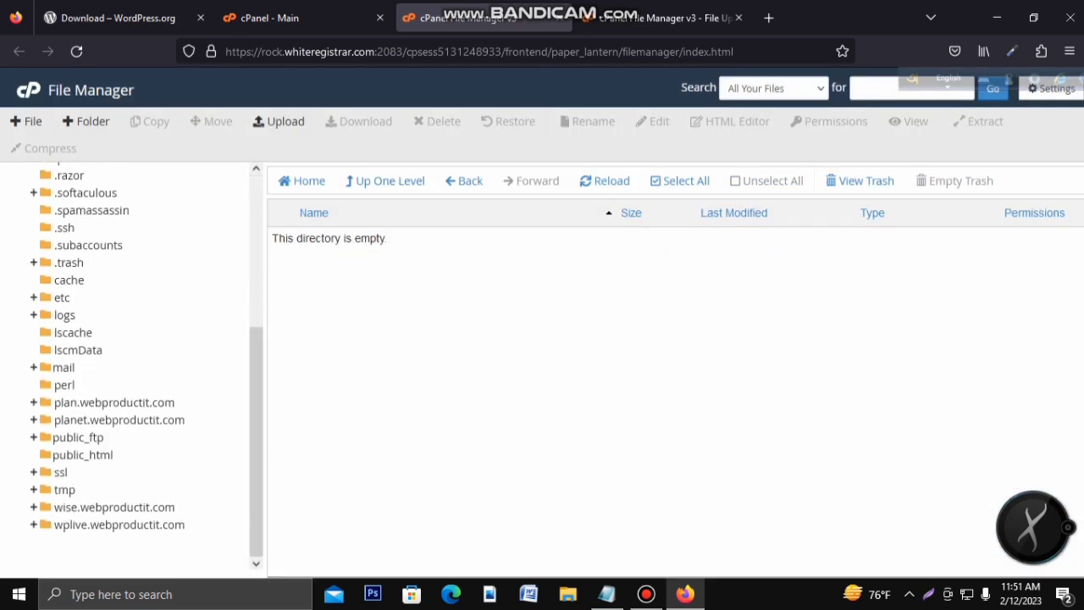
pyautogui.click(119, 524)
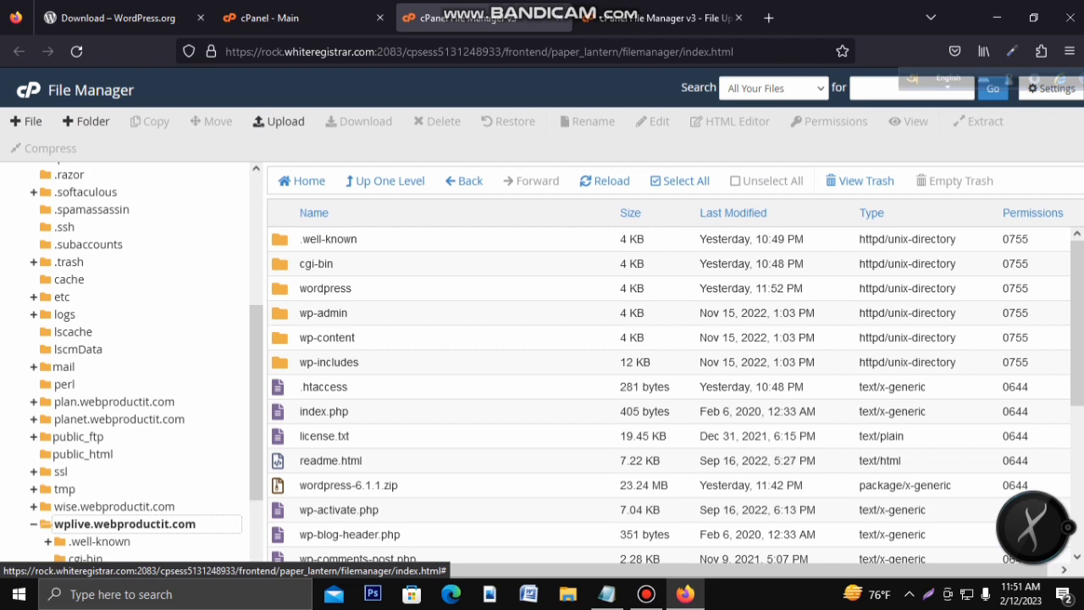
pyautogui.scroll(-5, 669, 395)
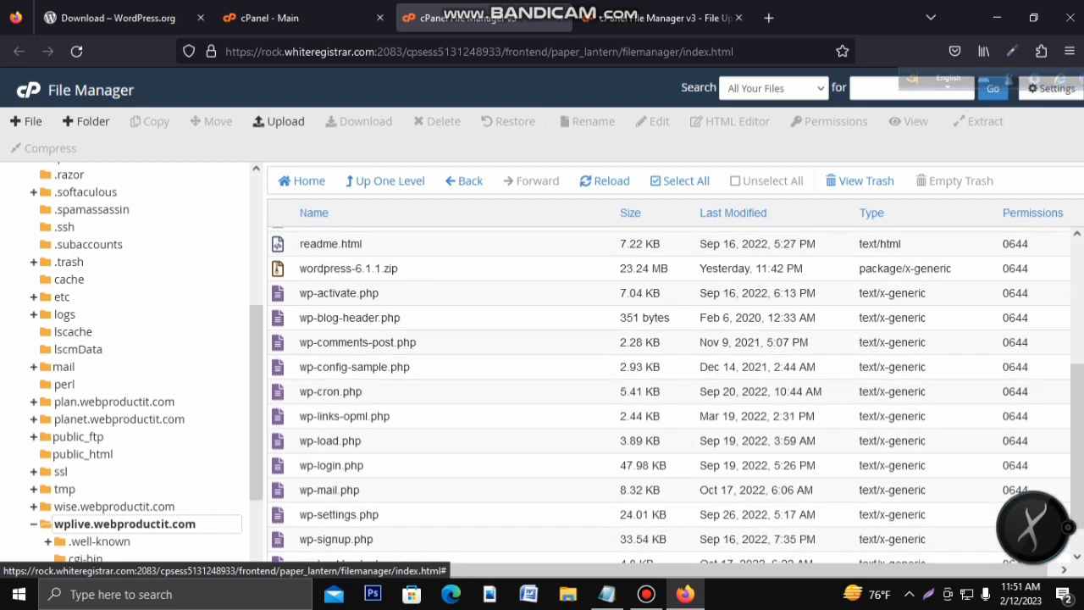
pyautogui.scroll(5, 669, 395)
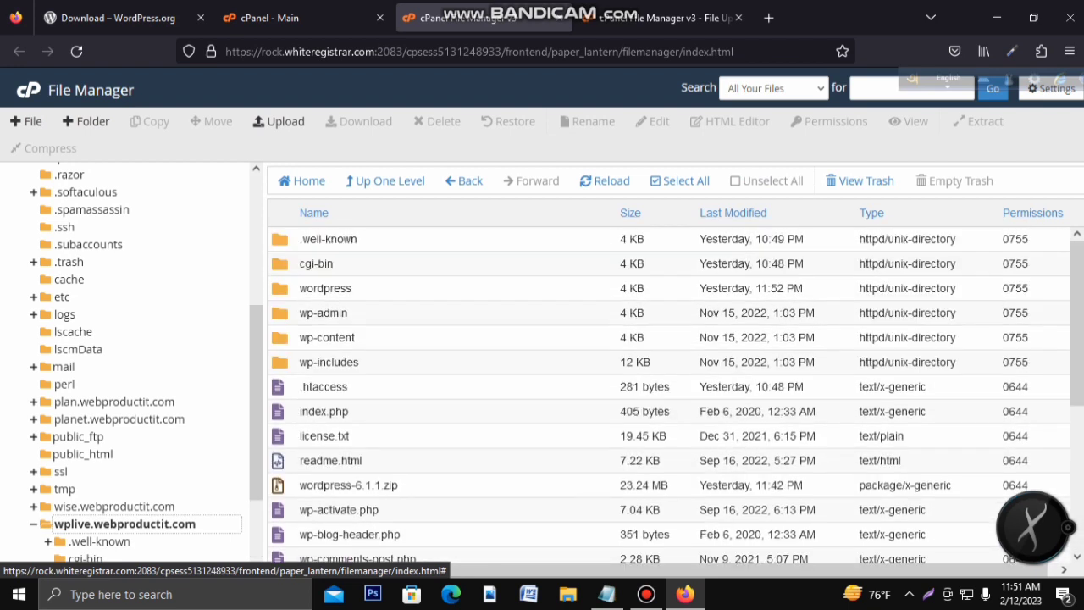
pyautogui.click(348, 485)
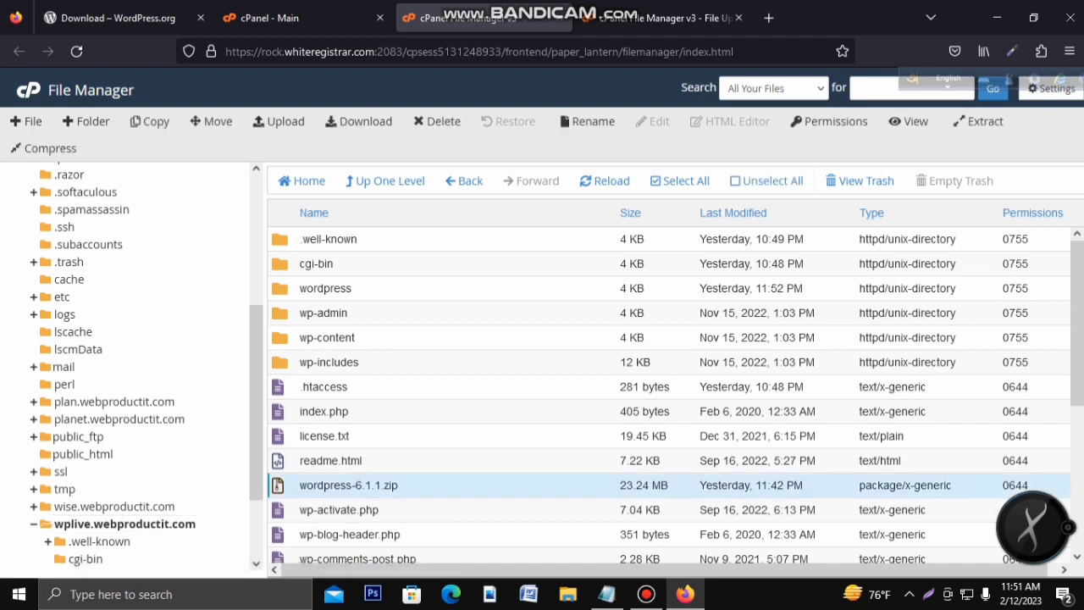
# Step: Permanently delete the wordpress folder and wordpress-6.1.1.zip, skipping trash, and open a blank tab
pyautogui.keyDown('ctrl'); pyautogui.click(359, 288); pyautogui.keyUp('ctrl')
pyautogui.rightClick(360, 292)
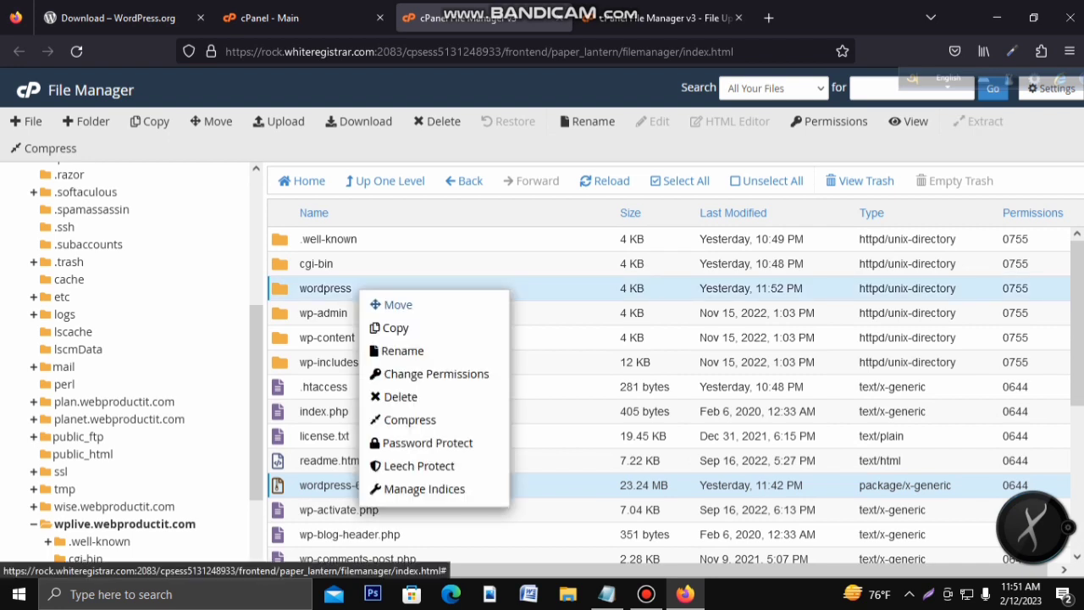
pyautogui.click(401, 396)
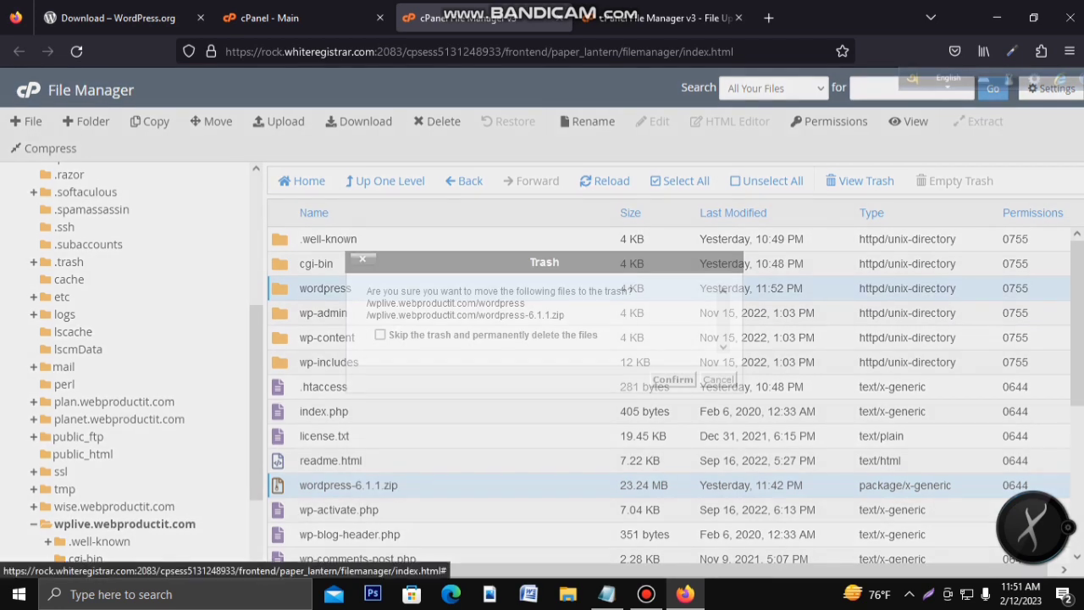
pyautogui.click(380, 334)
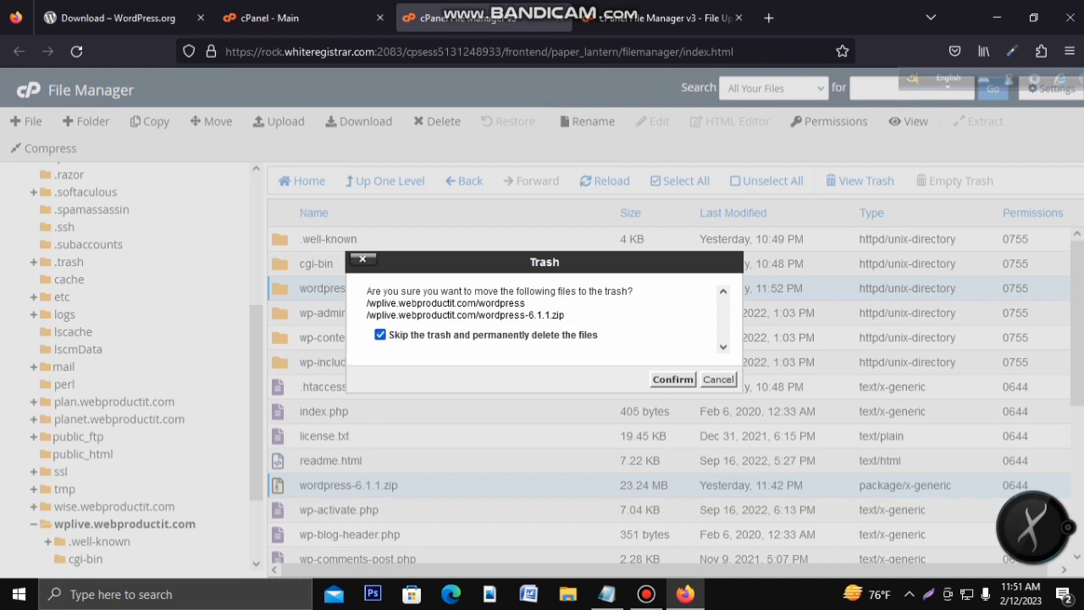
pyautogui.click(672, 378)
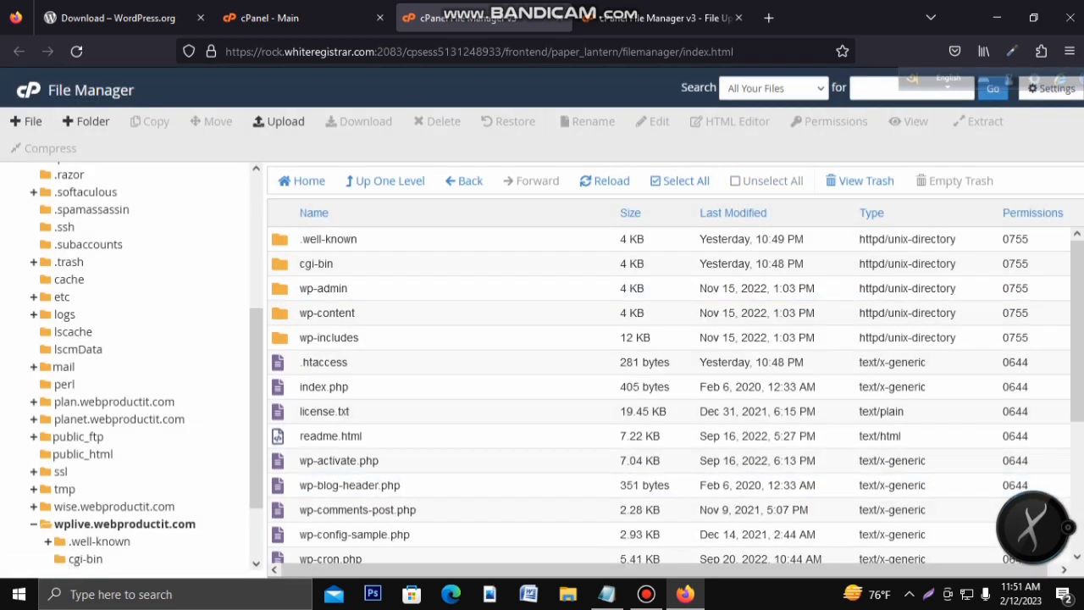
pyautogui.click(768, 18)
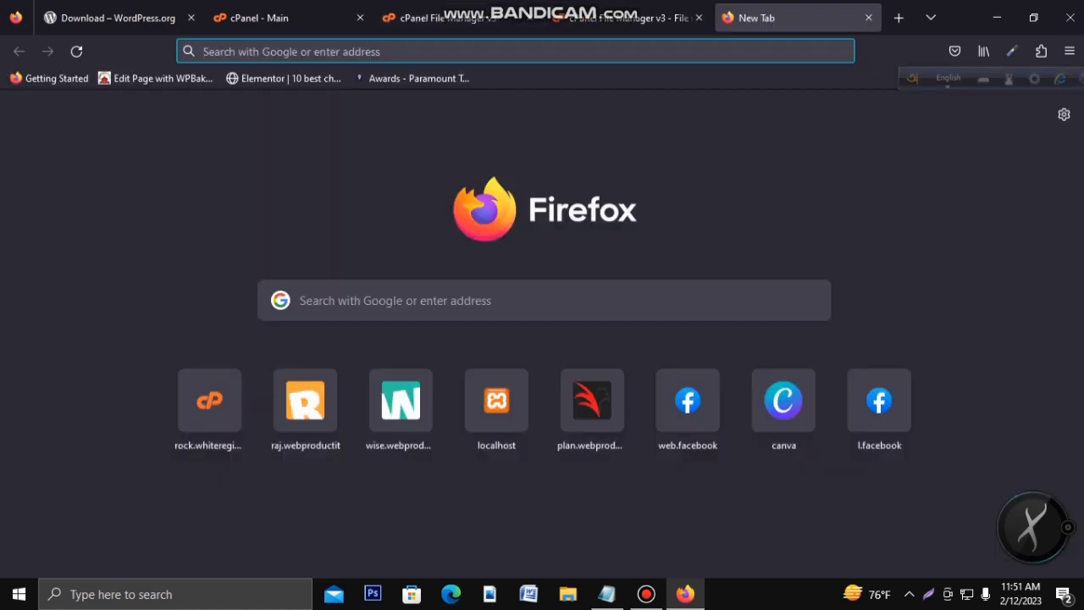
# Step: Load wplive.webproductit.com and continue in English (United States) to the database-details welcome page
pyautogui.write('wp')
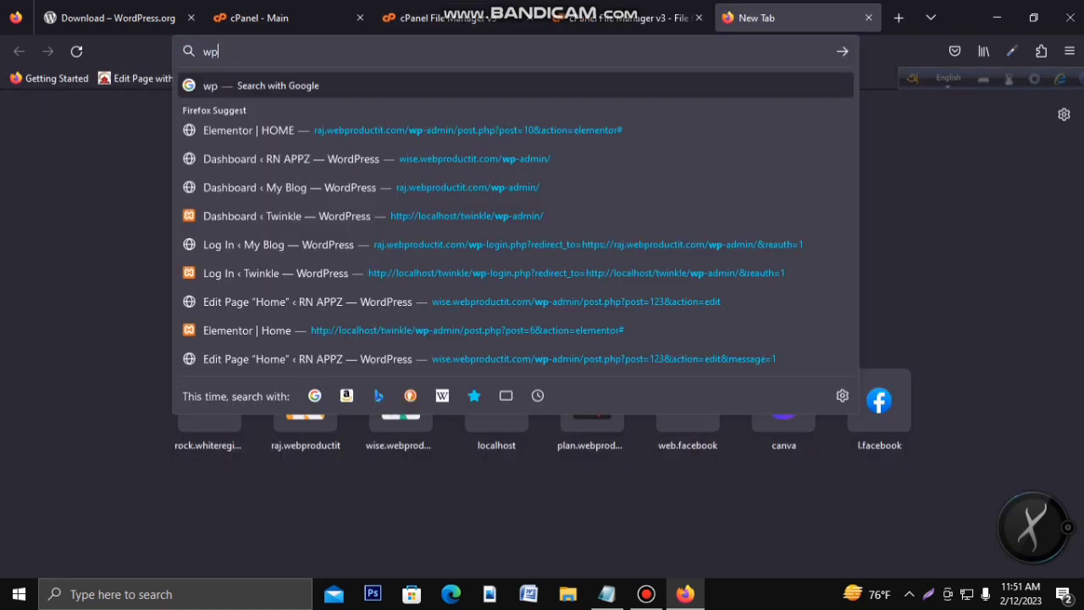
pyautogui.write('live.we')
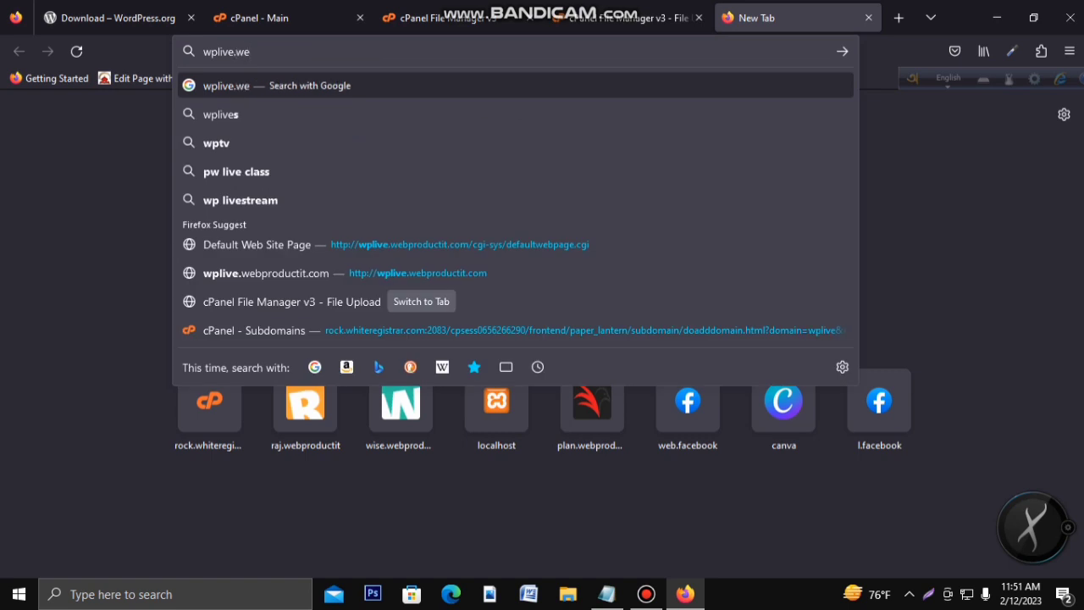
pyautogui.write('bproductit')
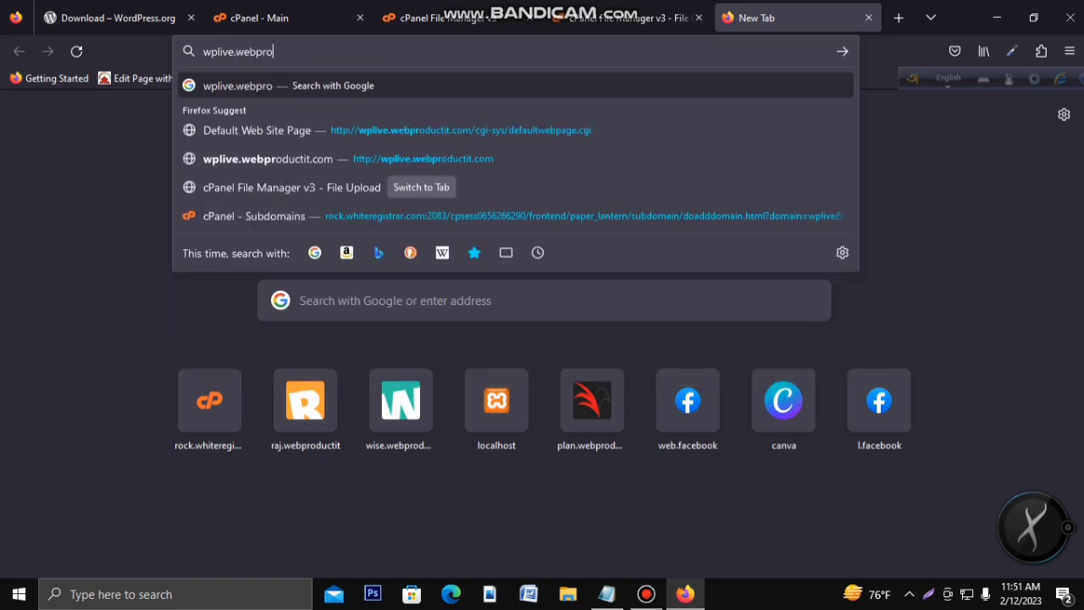
pyautogui.write('.com')
pyautogui.press('Return')
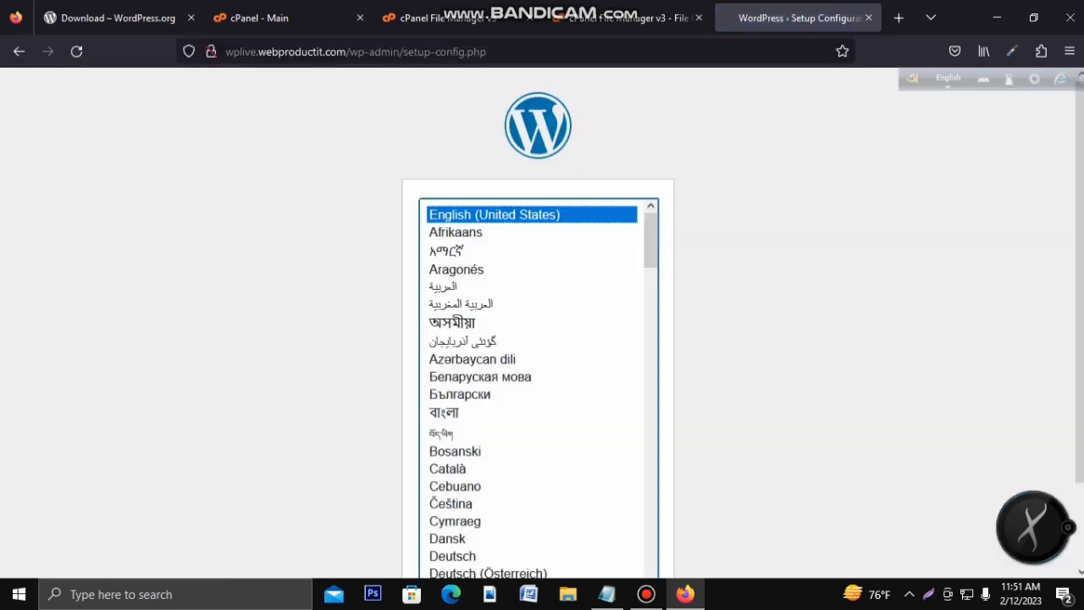
pyautogui.scroll(-2, 542, 321)
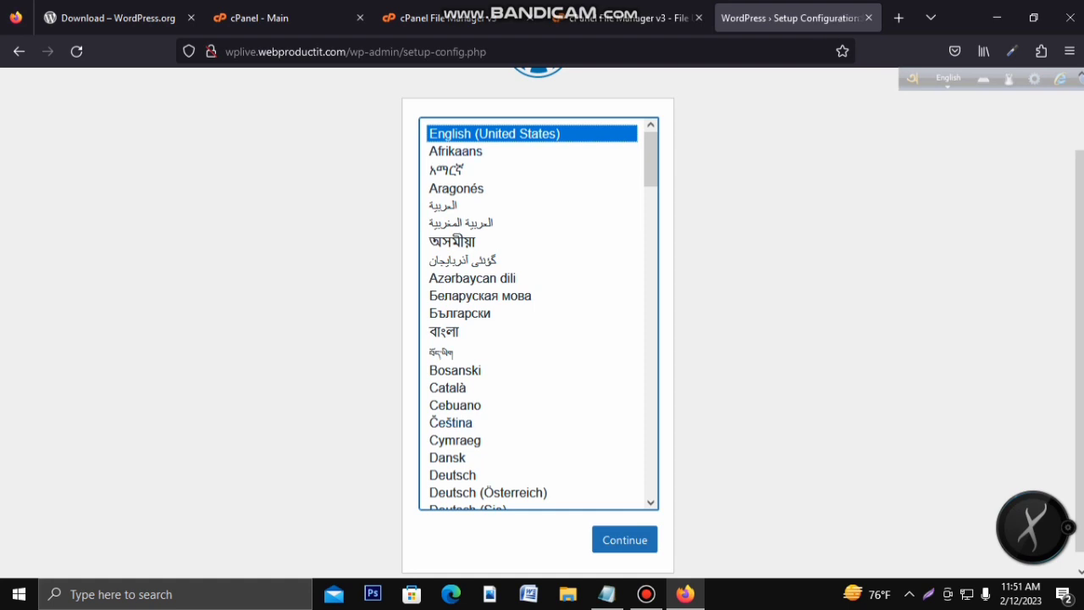
pyautogui.click(624, 539)
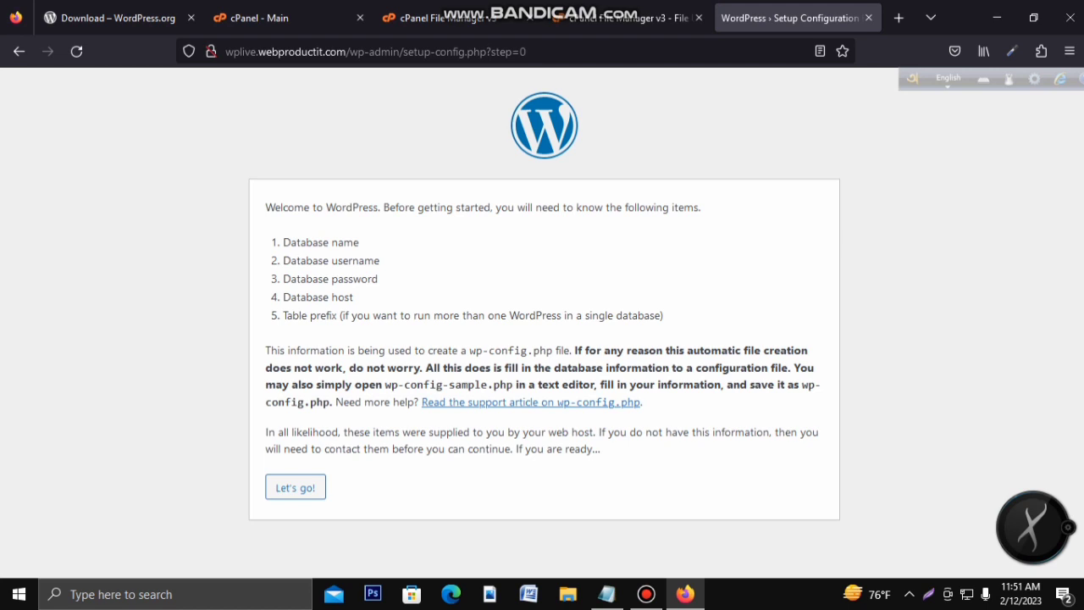
pyautogui.moveTo(306, 279); pyautogui.dragTo(323, 297)
# Step: Go back to cPanel's main page and open MySQL Databases
pyautogui.click(270, 17)
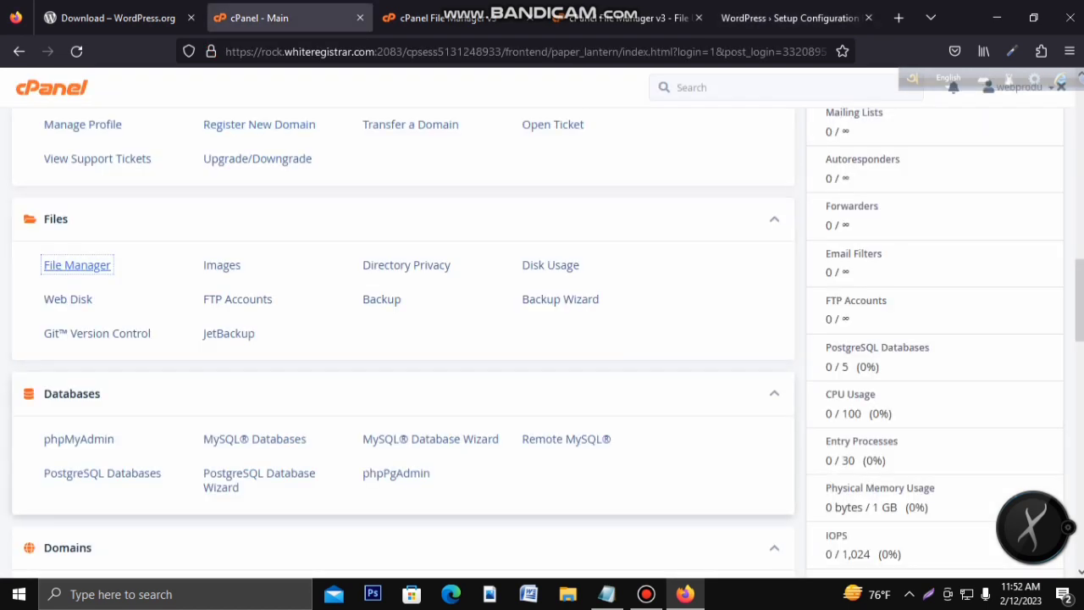
pyautogui.click(255, 440)
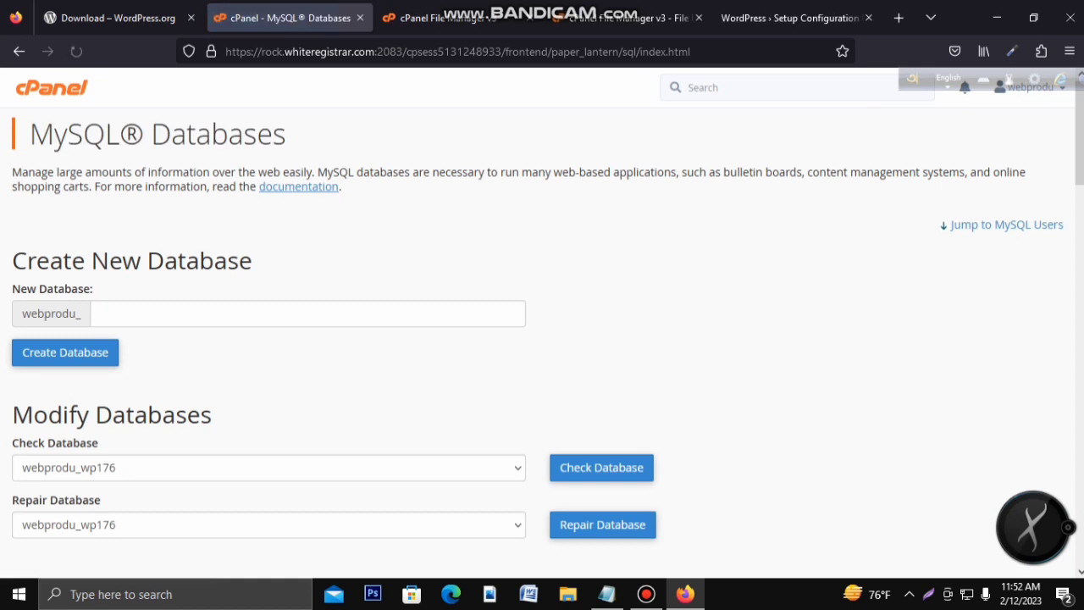
pyautogui.scroll(-2, 542, 322)
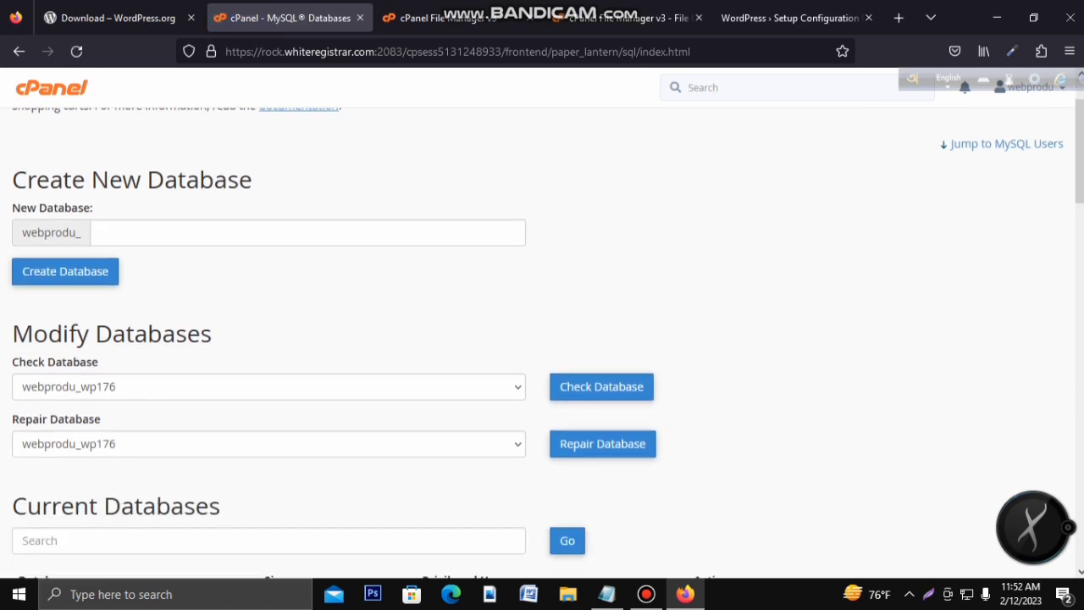
# Step: Create the new database wplive and select its full name webprodu_wplive
pyautogui.click(307, 233)
pyautogui.write('wplive')
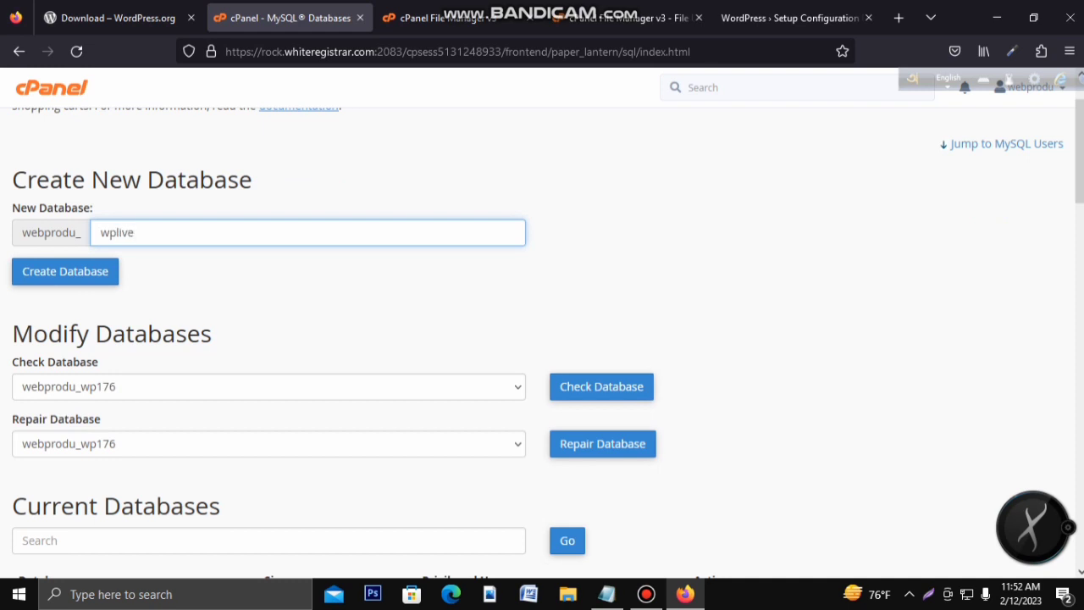
pyautogui.moveTo(136, 232); pyautogui.dragTo(100, 233)
pyautogui.click(135, 233)
pyautogui.click(117, 233)
pyautogui.scroll(-1, 546, 344)
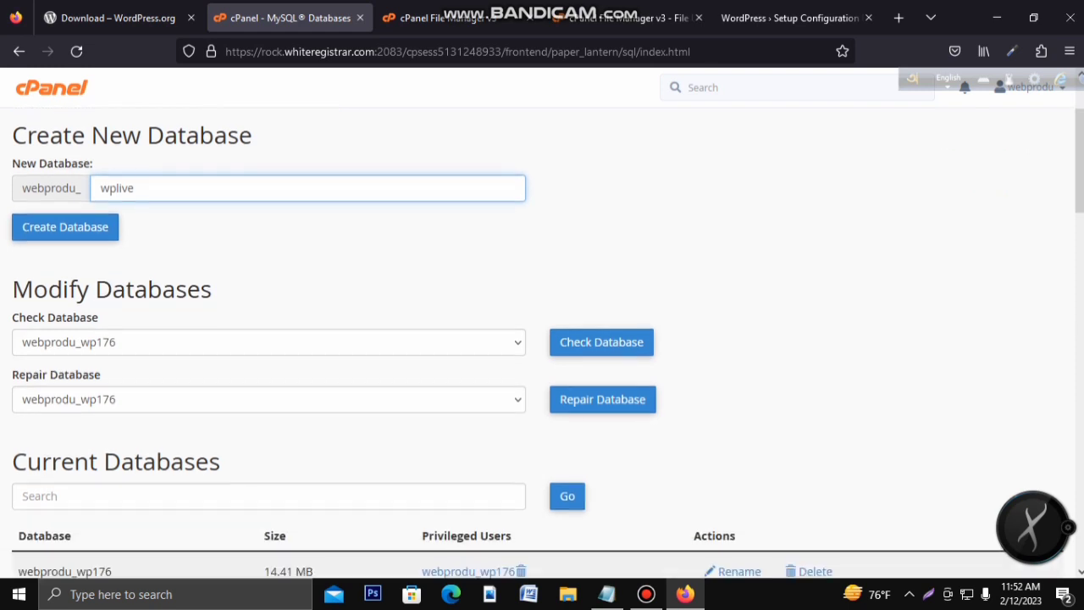
pyautogui.scroll(1, 546, 344)
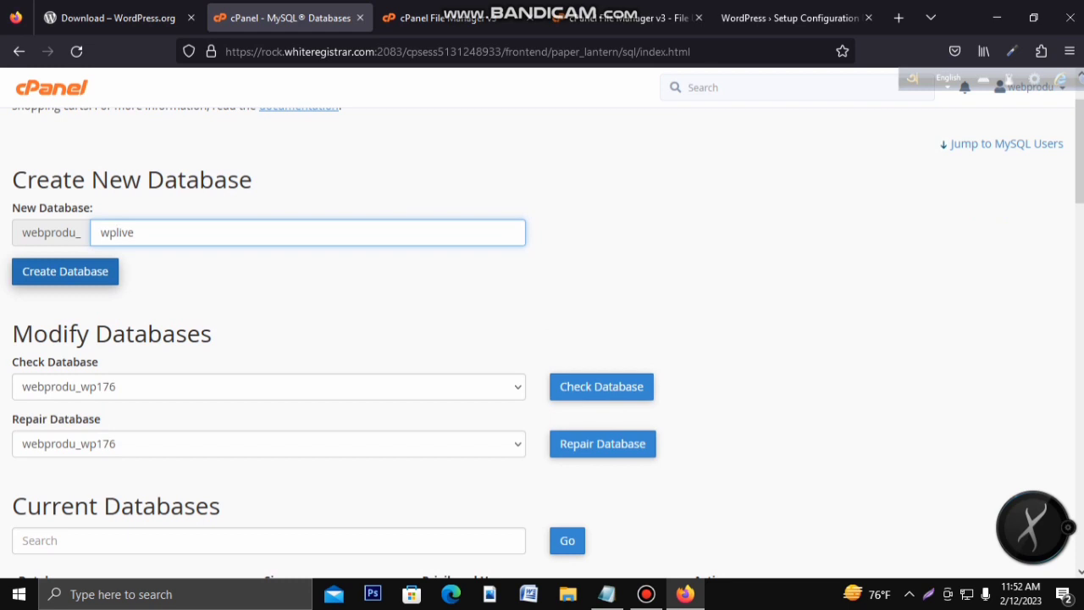
pyautogui.click(65, 271)
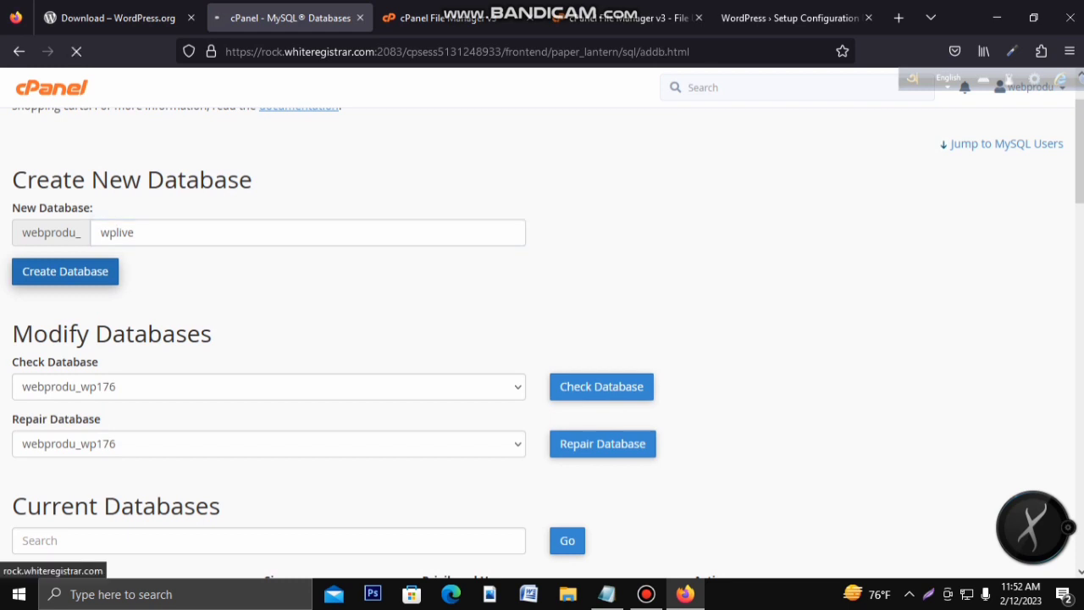
pyautogui.moveTo(164, 181); pyautogui.dragTo(256, 180)
pyautogui.hotkey('ctrl', 'c')
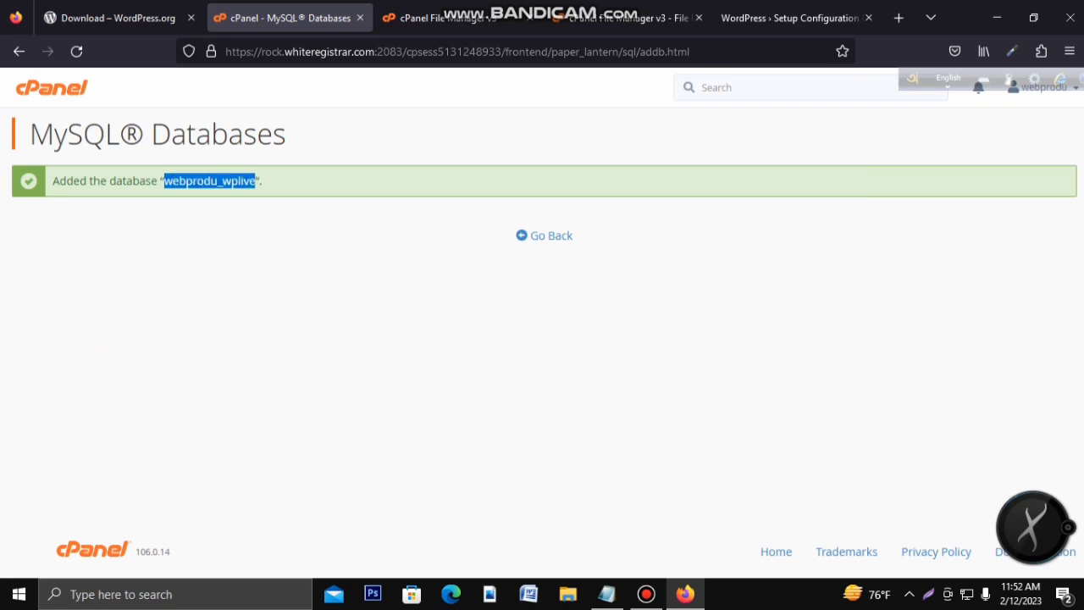
# Step: Add the line datbasename:webprodu_wplive to the Notepad notes, then return to MySQL Databases
pyautogui.click(606, 594)
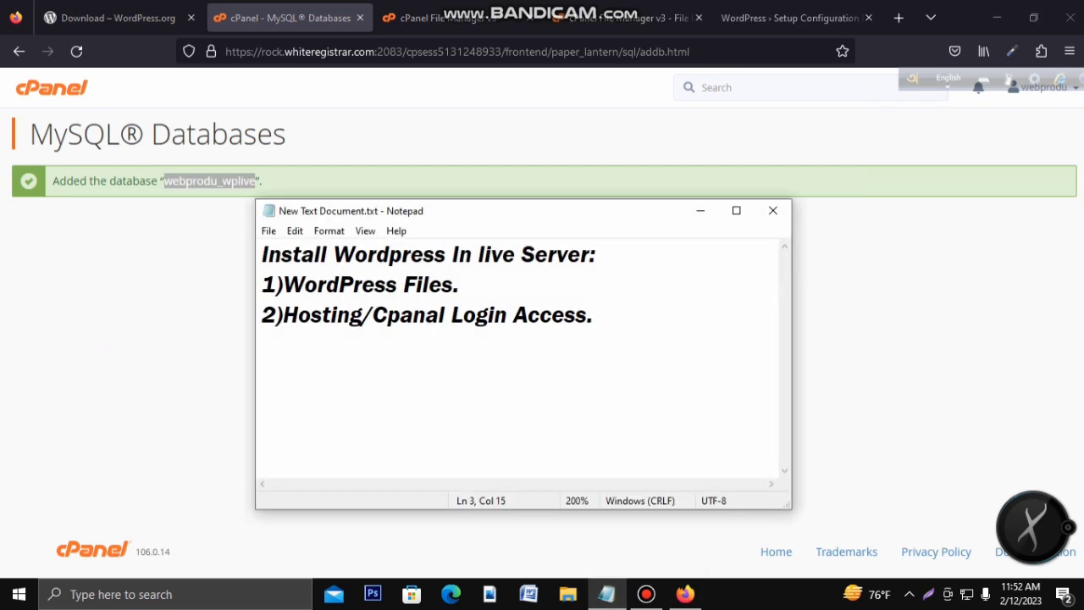
pyautogui.press('End')
pyautogui.press('Return')
pyautogui.press('Return')
pyautogui.write('datbasename:')
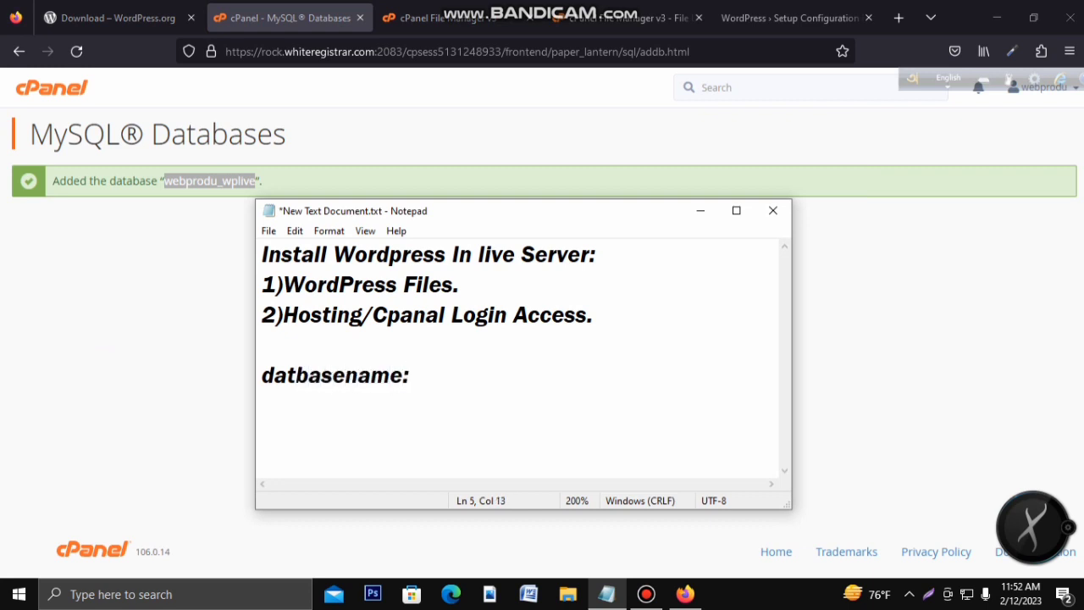
pyautogui.hotkey('ctrl', 'v')
pyautogui.press('Return')
pyautogui.press('Return')
pyautogui.press('Return')
pyautogui.press('Return')
pyautogui.press('Return')
pyautogui.press('Return')
pyautogui.press('Return')
pyautogui.press('Return')
pyautogui.press('Return')
pyautogui.press('Return')
pyautogui.press('Return')
pyautogui.press('Return')
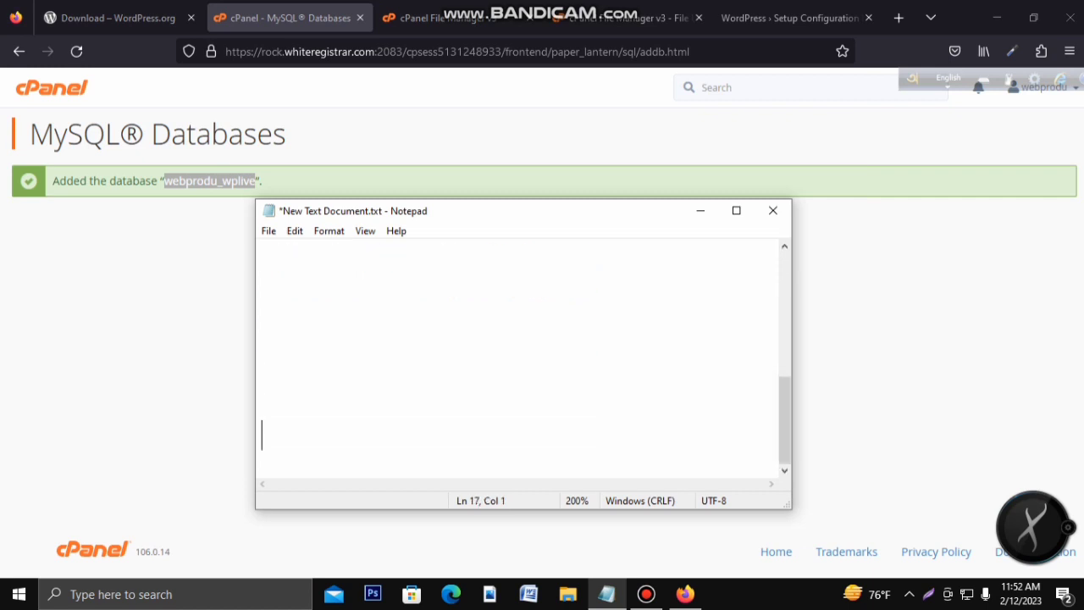
pyautogui.press('BackSpace')
pyautogui.press('BackSpace')
pyautogui.press('BackSpace')
pyautogui.press('BackSpace')
pyautogui.press('BackSpace')
pyautogui.press('BackSpace')
pyautogui.press('BackSpace')
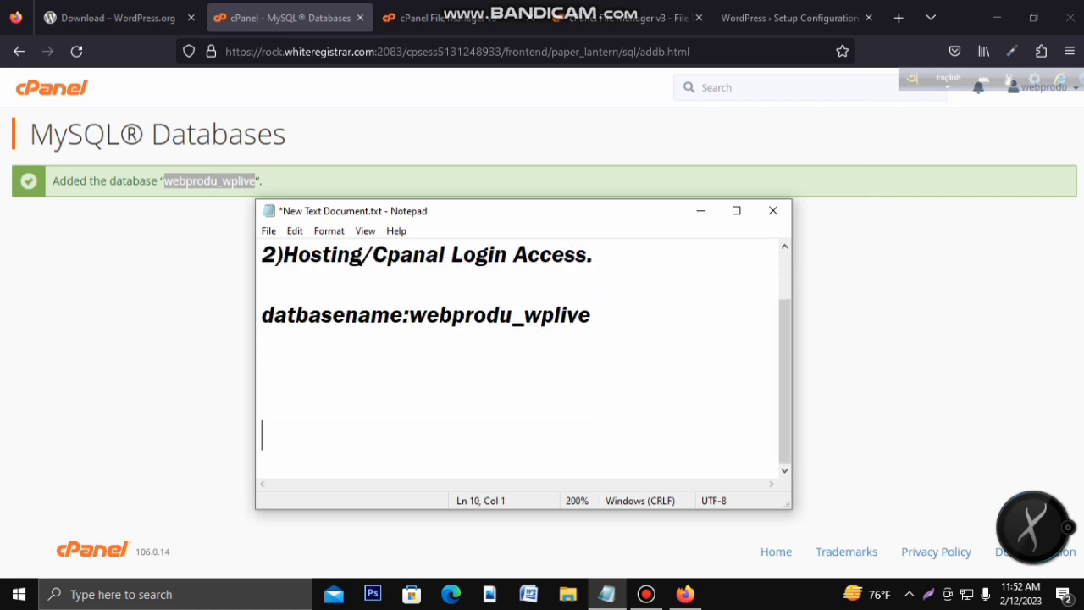
pyautogui.press('BackSpace')
pyautogui.press('BackSpace')
pyautogui.press('BackSpace')
pyautogui.press('BackSpace')
pyautogui.click(701, 210)
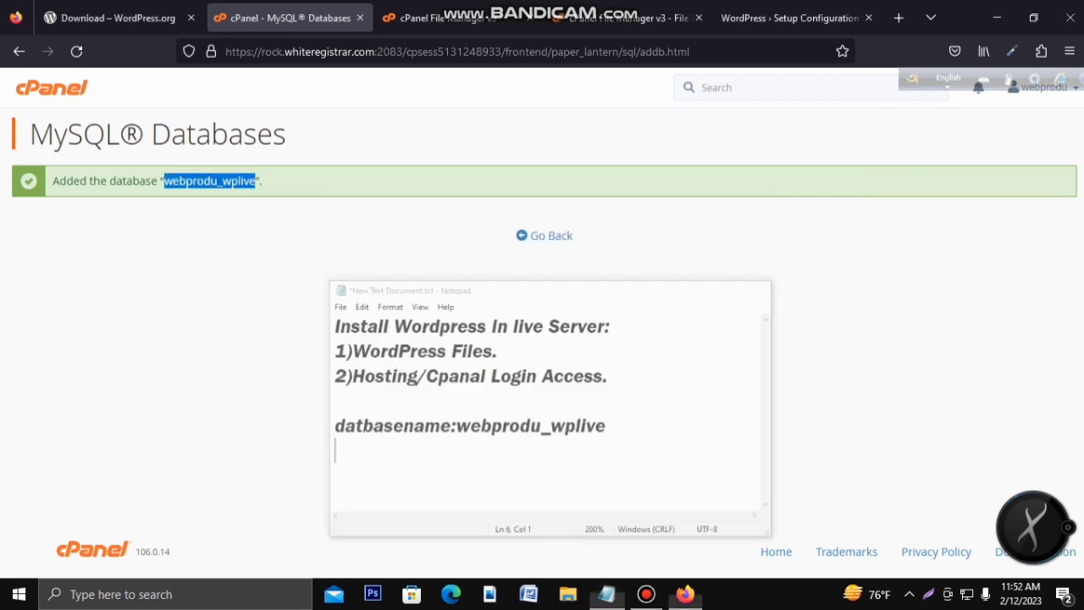
pyautogui.click(547, 236)
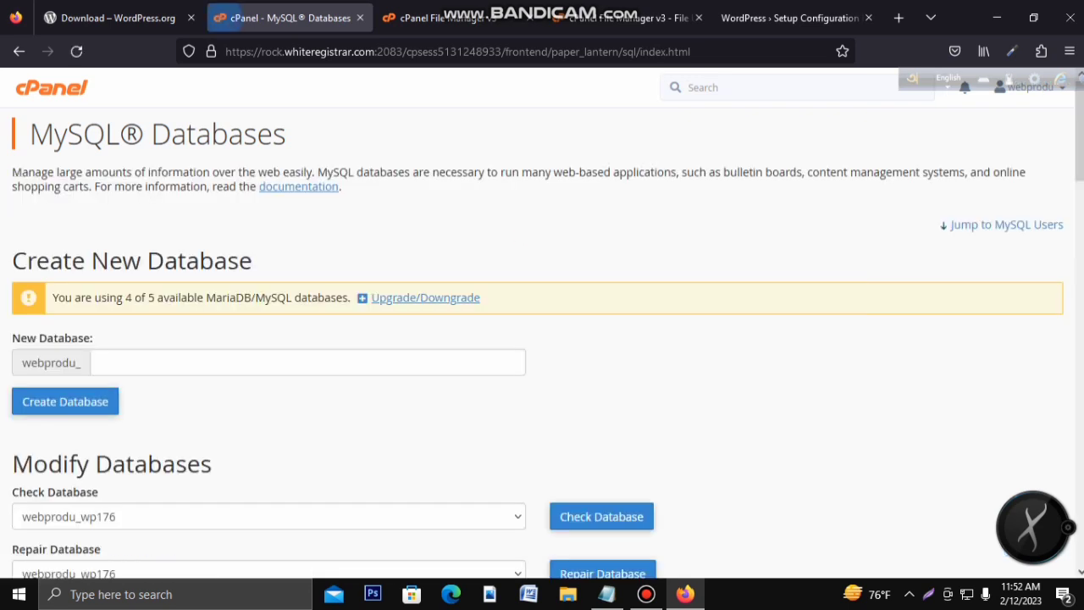
# Step: Enter wpliveuser as the new MySQL user's username
pyautogui.scroll(-1, 543, 322)
pyautogui.scroll(-4, 542, 339)
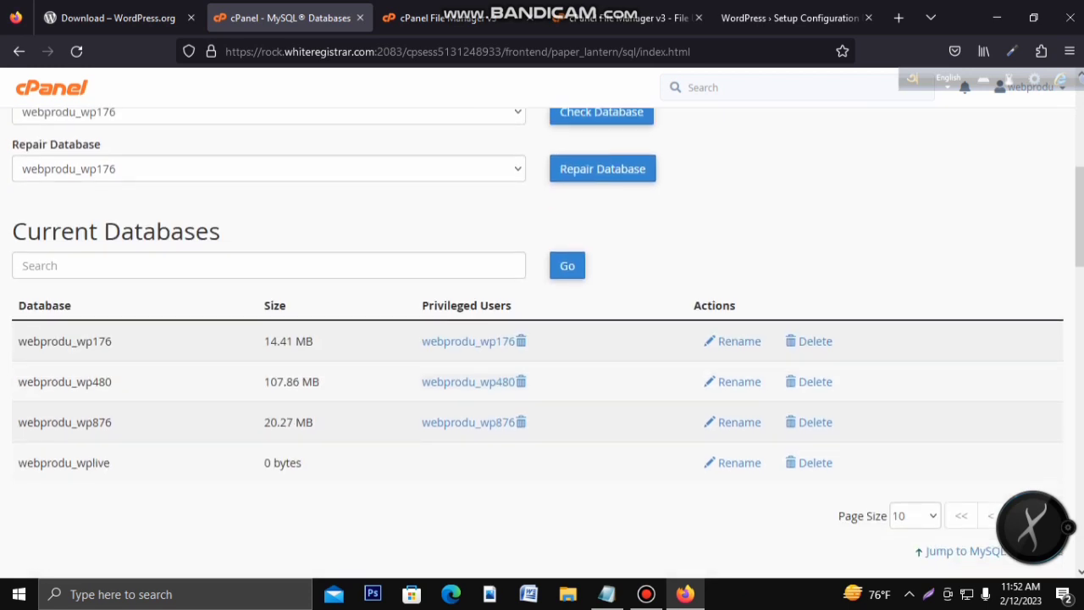
pyautogui.scroll(3, 542, 339)
pyautogui.scroll(-8, 542, 339)
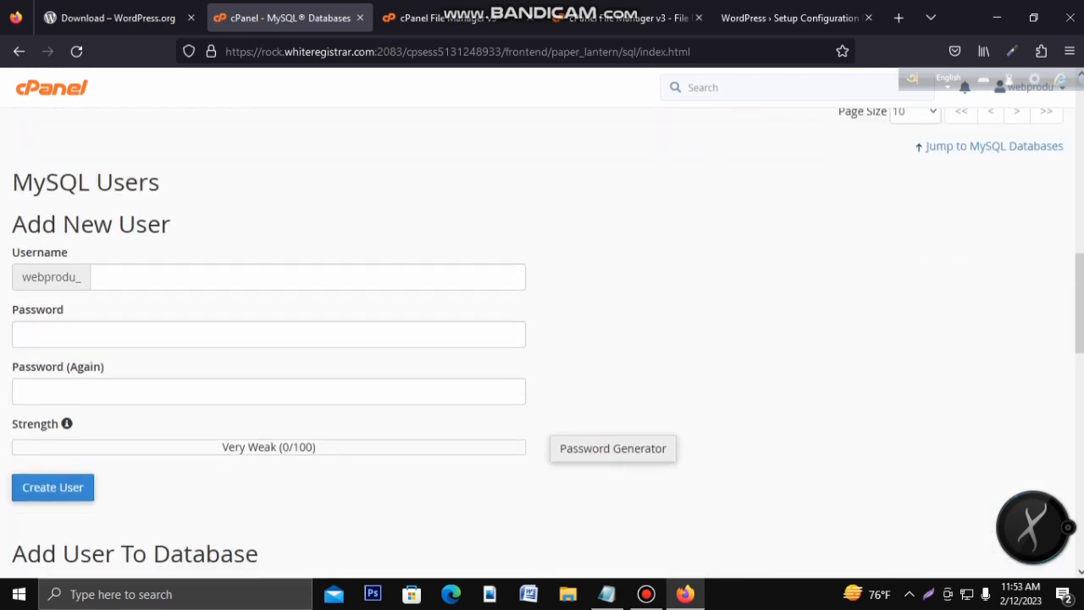
pyautogui.click(307, 277)
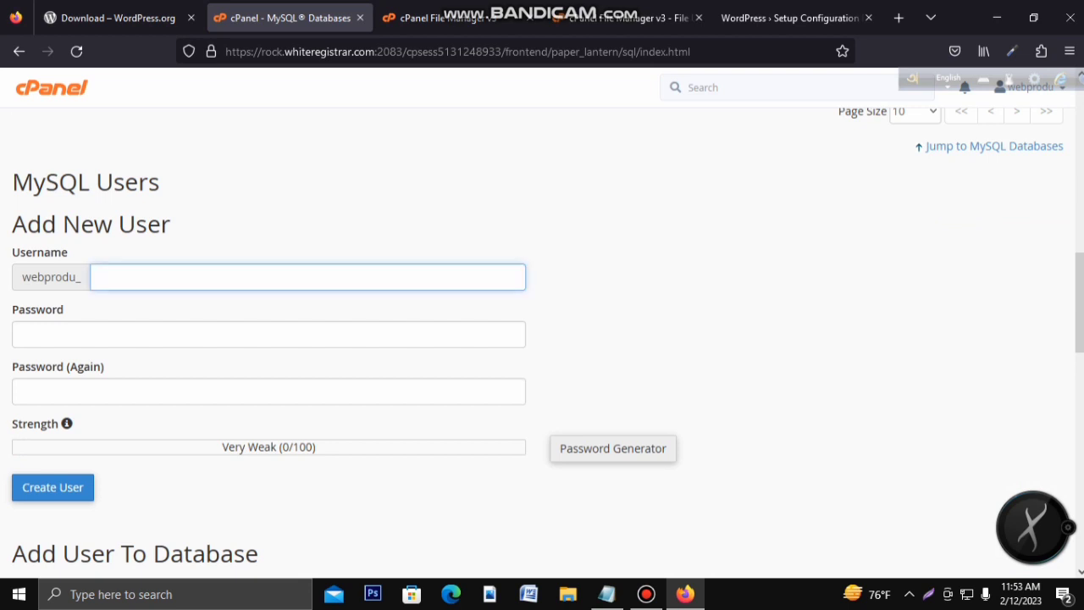
pyautogui.write('wpliveuser')
# Step: Fill in Firefox's securely generated Very Strong password and copy it
pyautogui.click(269, 334)
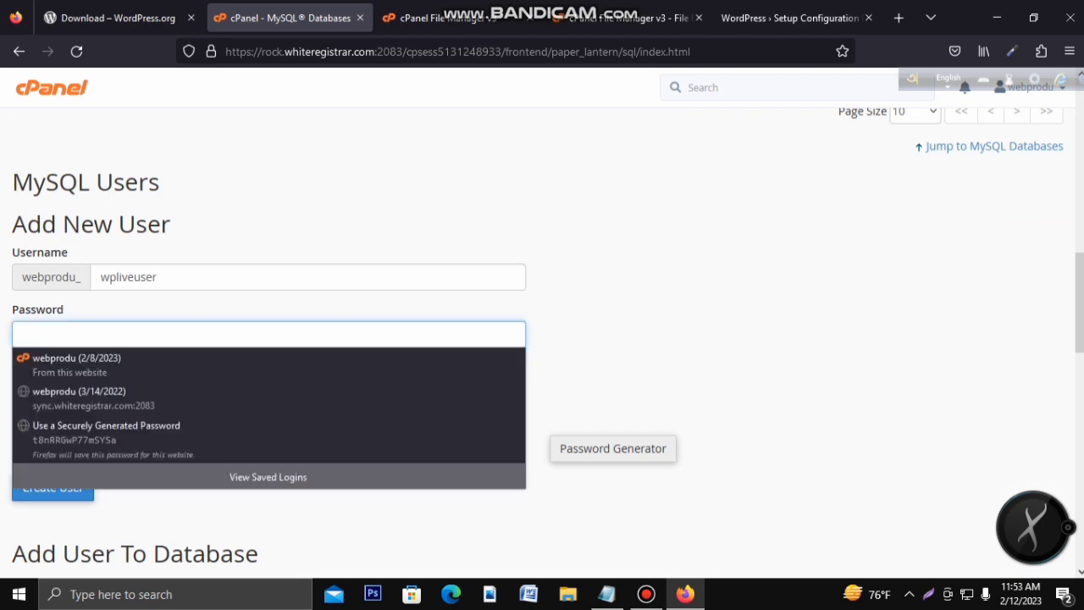
pyautogui.click(106, 432)
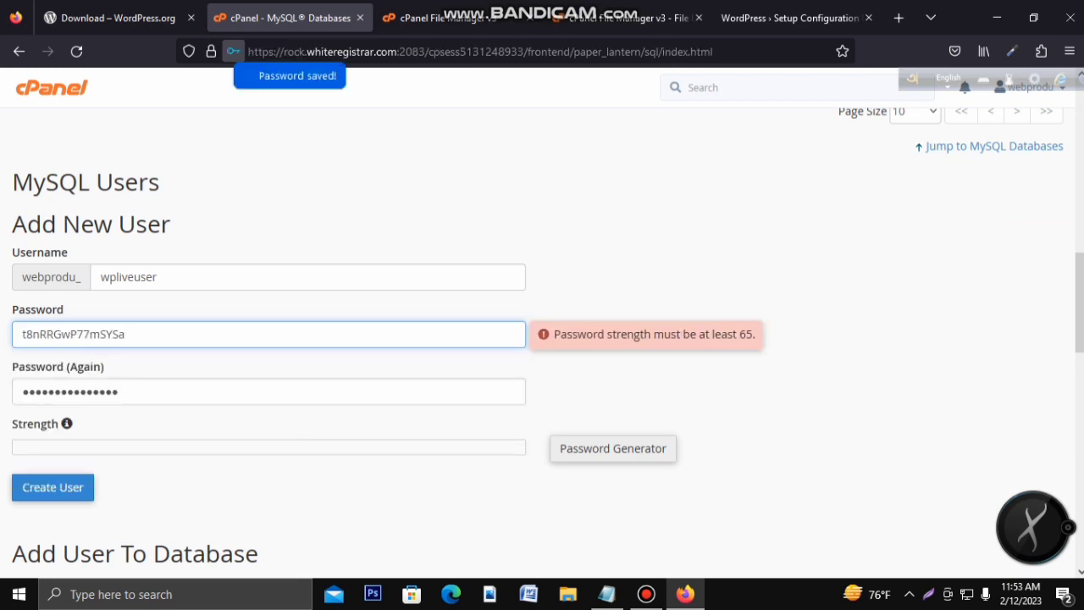
pyautogui.moveTo(126, 334); pyautogui.dragTo(18, 334)
pyautogui.press('Tab')
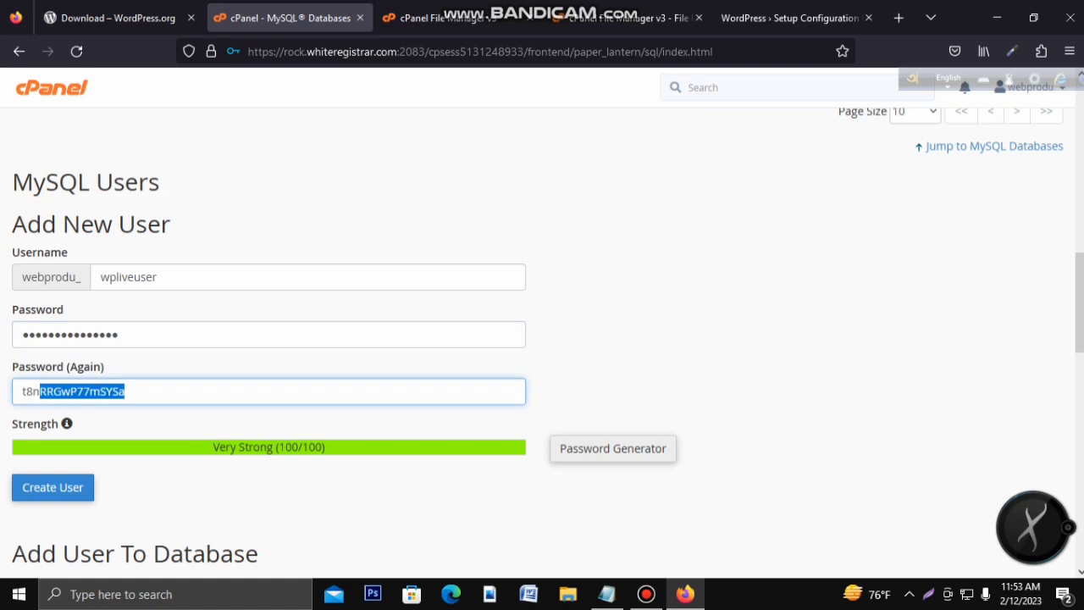
pyautogui.click(112, 335)
pyautogui.hotkey('ctrl', 'c')
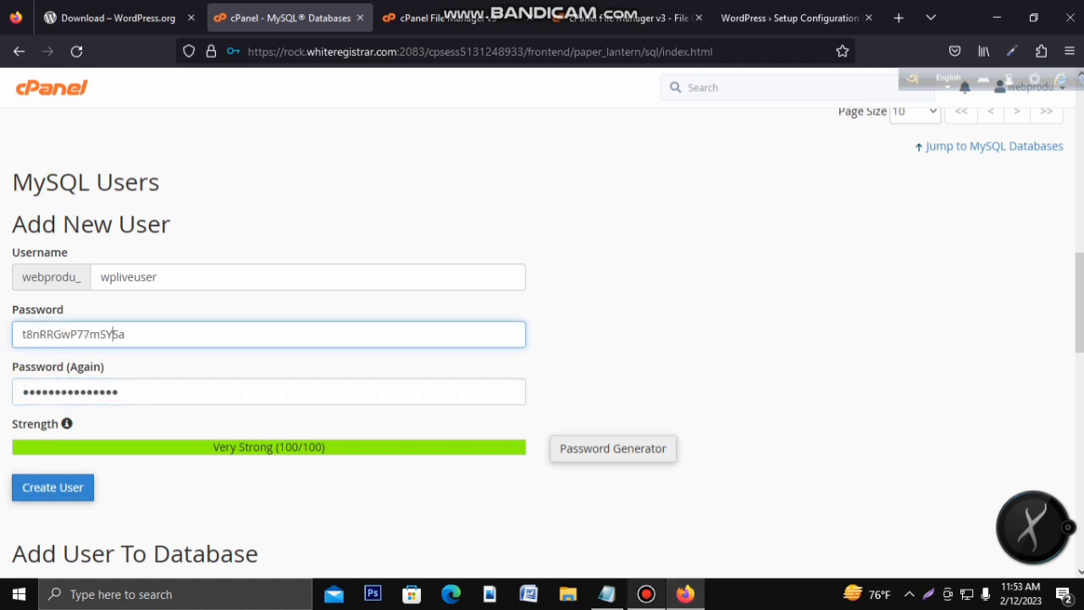
pyautogui.click(606, 594)
# Step: Add userName: and Password: lines with the generated password to the notes, then create the user
pyautogui.write('user')
pyautogui.press('BackSpace')
pyautogui.write('N')
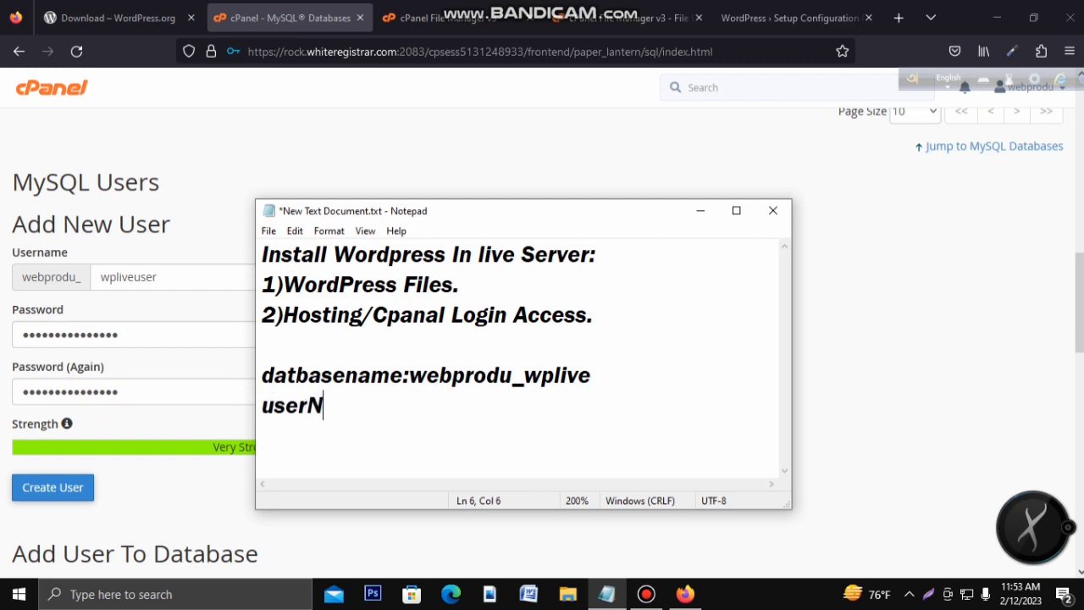
pyautogui.write('ame:')
pyautogui.press('Return')
pyautogui.write('Passwo')
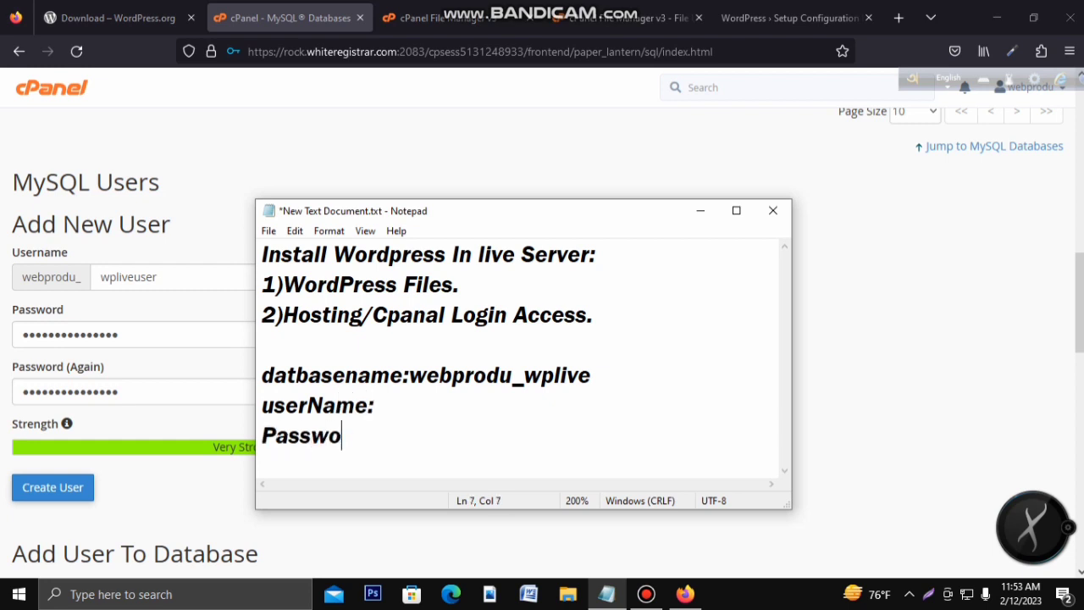
pyautogui.write('rd:')
pyautogui.hotkey('ctrl', 'v')
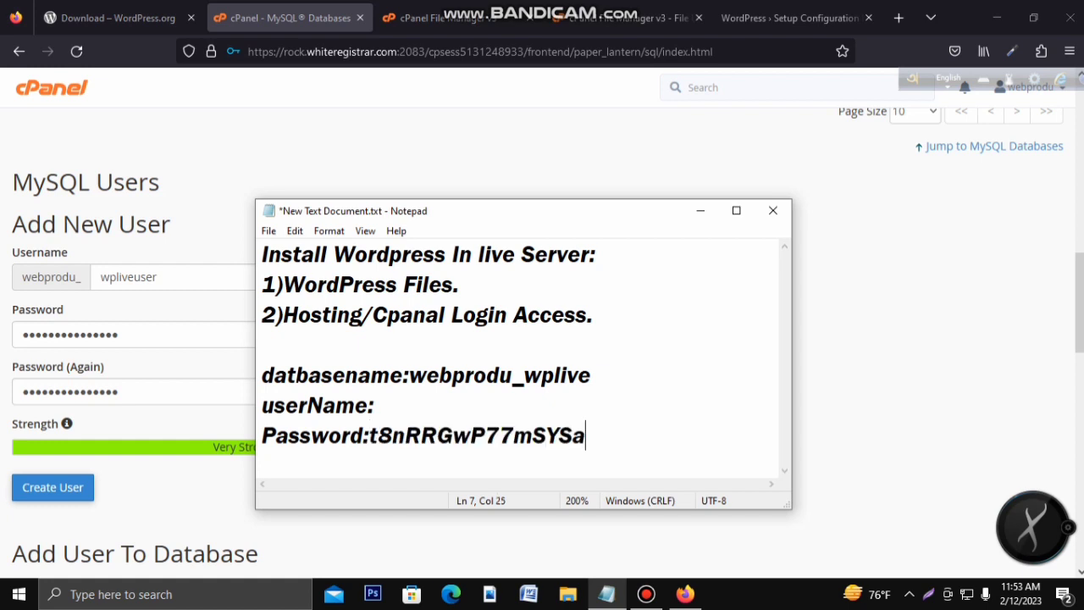
pyautogui.click(700, 210)
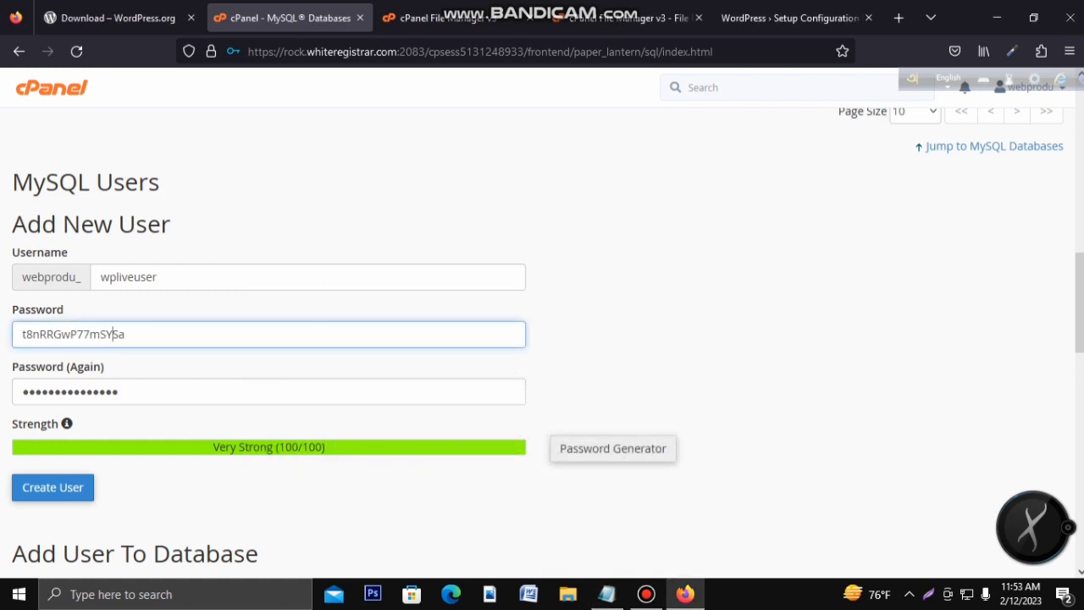
pyautogui.click(53, 487)
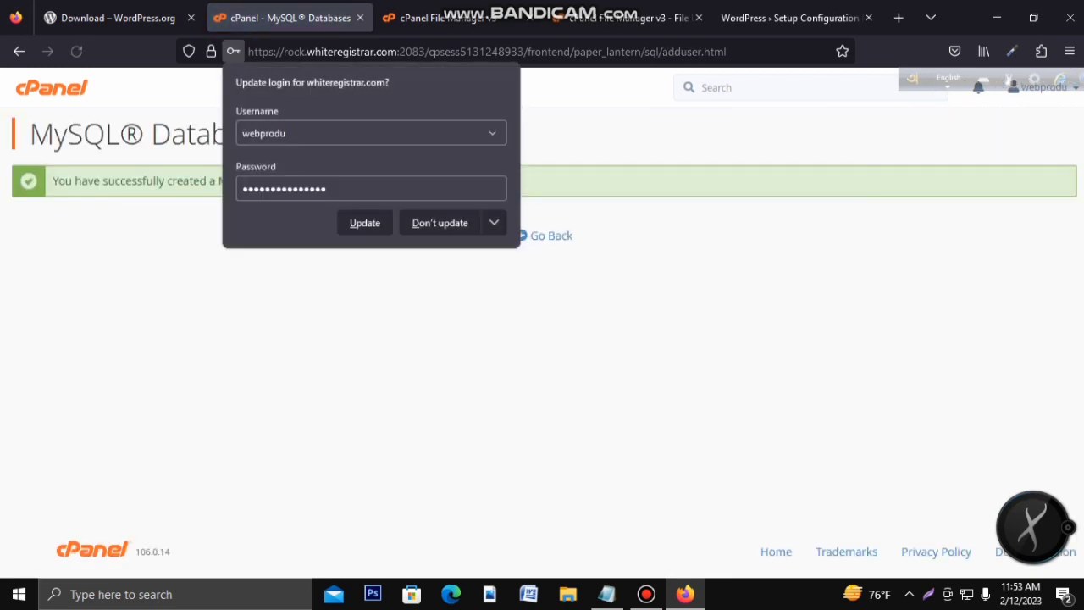
# Step: Paste the full MySQL user name after userName: in the notes, save, and return to MySQL Databases
pyautogui.press('Escape')
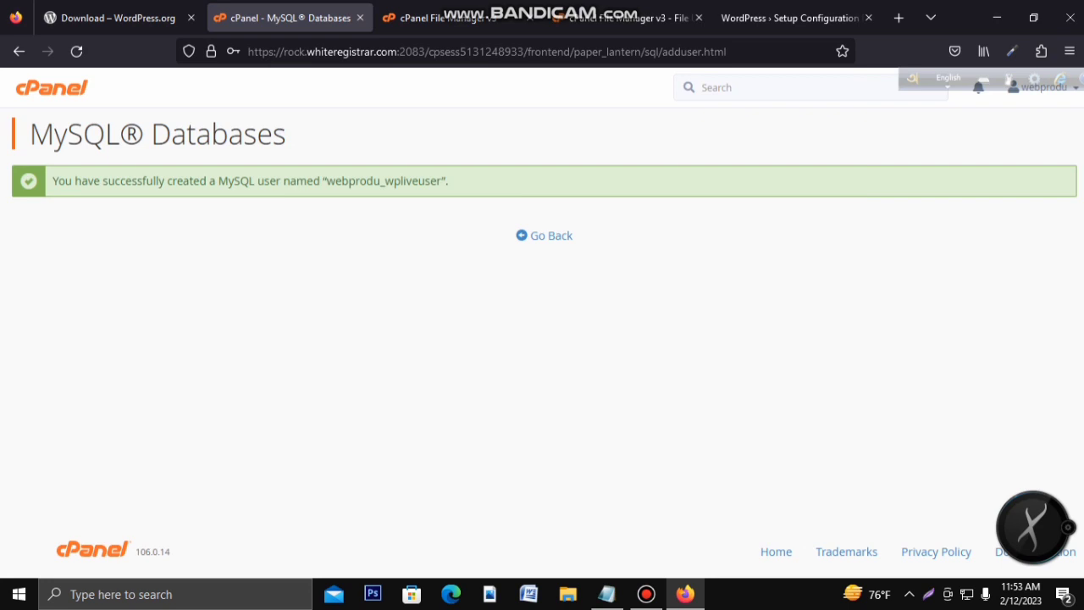
pyautogui.moveTo(325, 181); pyautogui.dragTo(441, 180)
pyautogui.hotkey('ctrl', 'c')
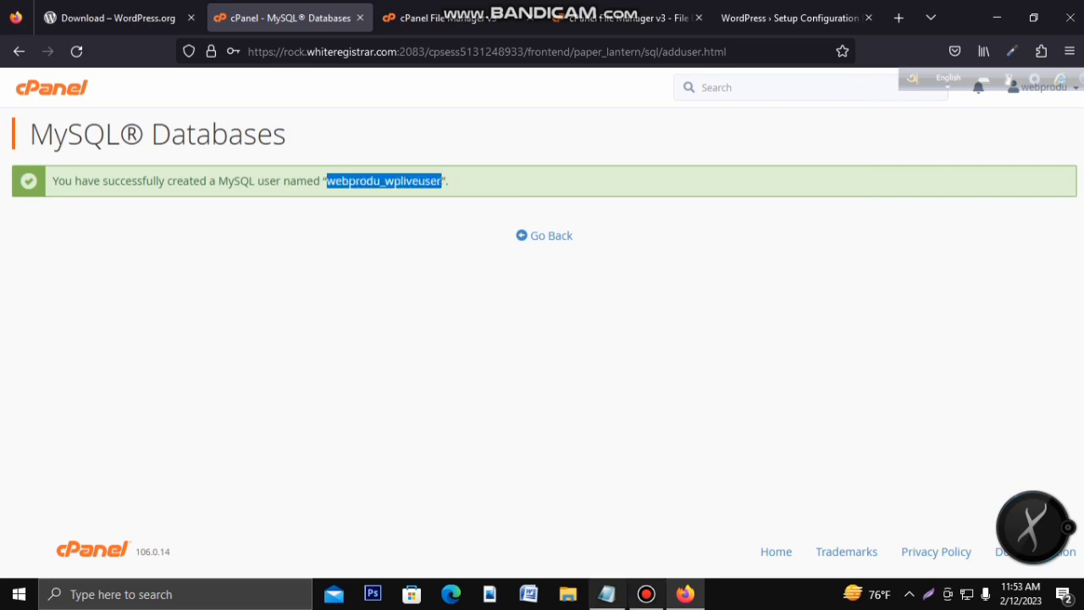
pyautogui.click(607, 593)
pyautogui.click(375, 406)
pyautogui.hotkey('ctrl', 'v')
pyautogui.hotkey('ctrl', 's')
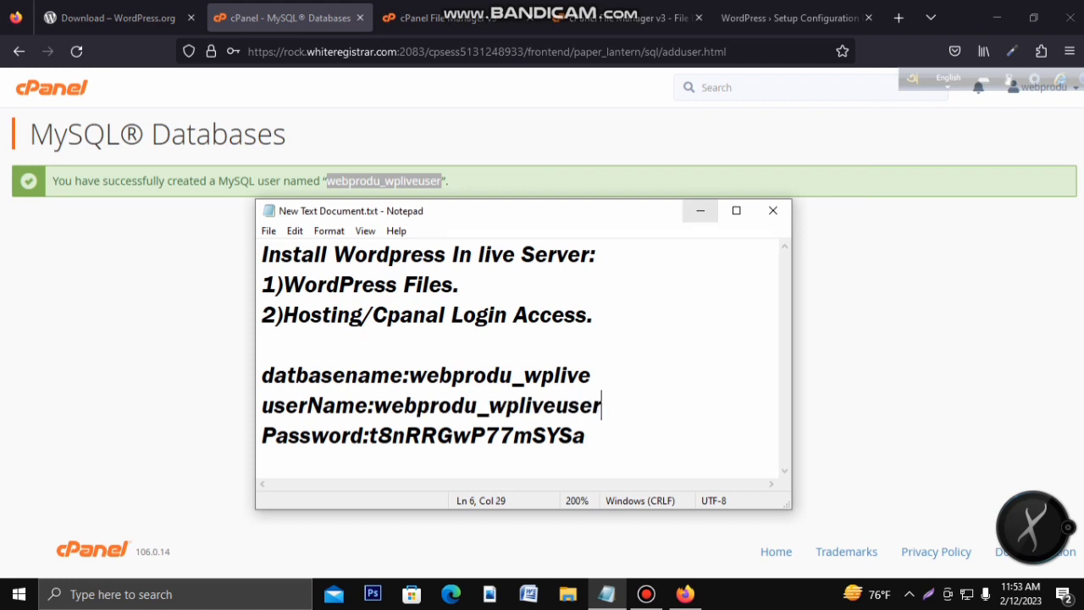
pyautogui.click(700, 210)
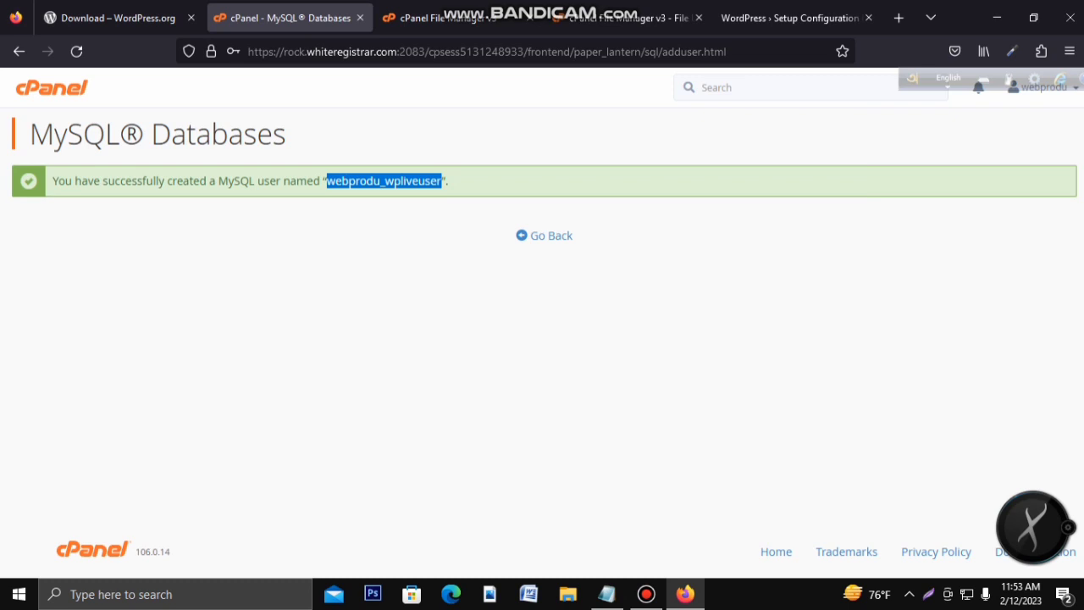
pyautogui.click(551, 235)
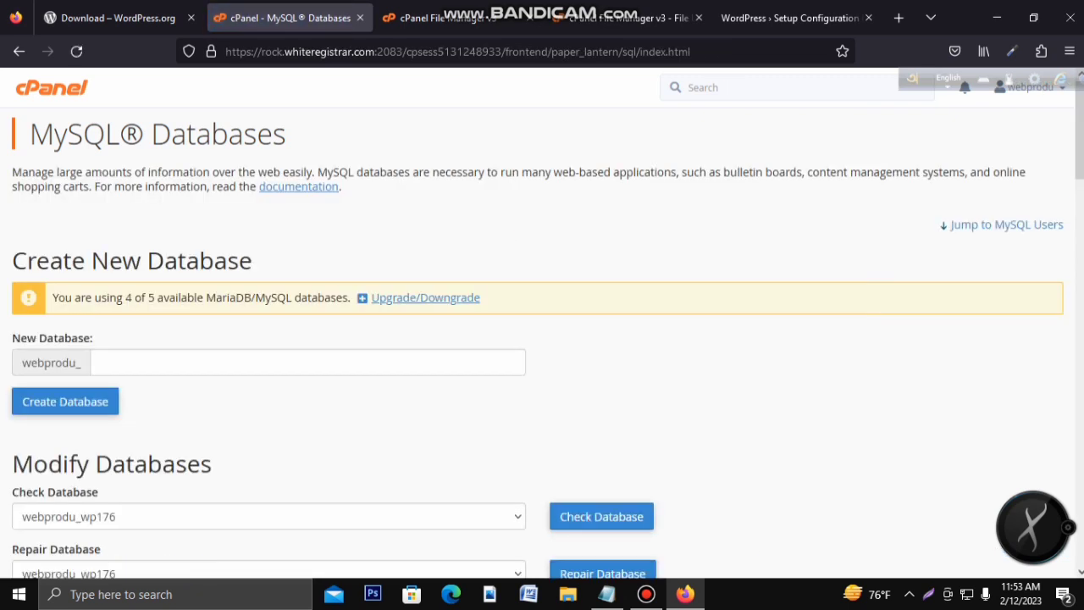
# Step: Add the new database user to the webprodu_wplive database
pyautogui.scroll(-6, 542, 338)
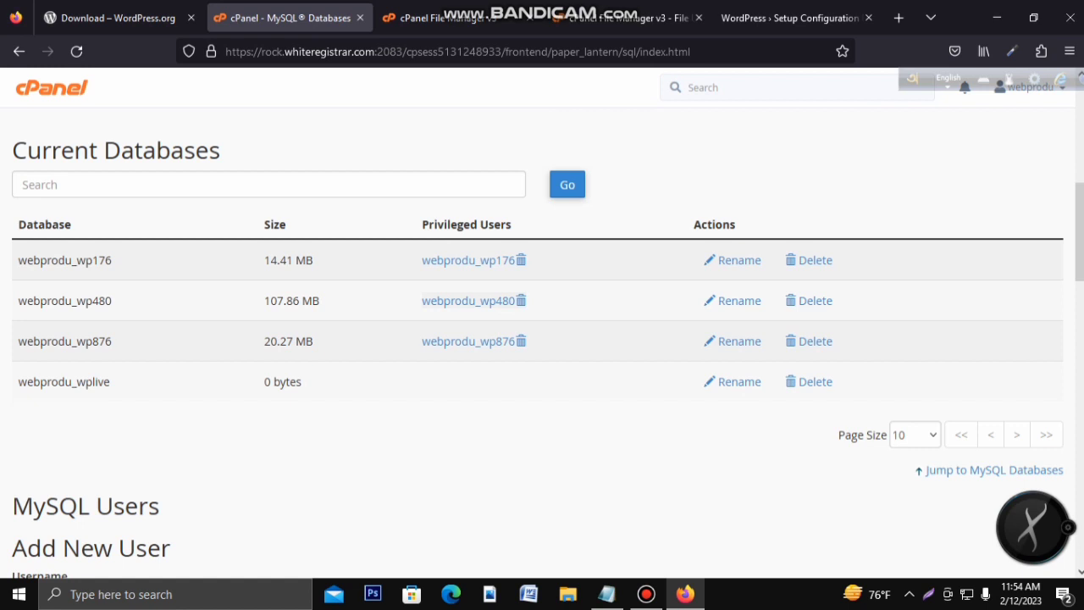
pyautogui.scroll(-8, 542, 339)
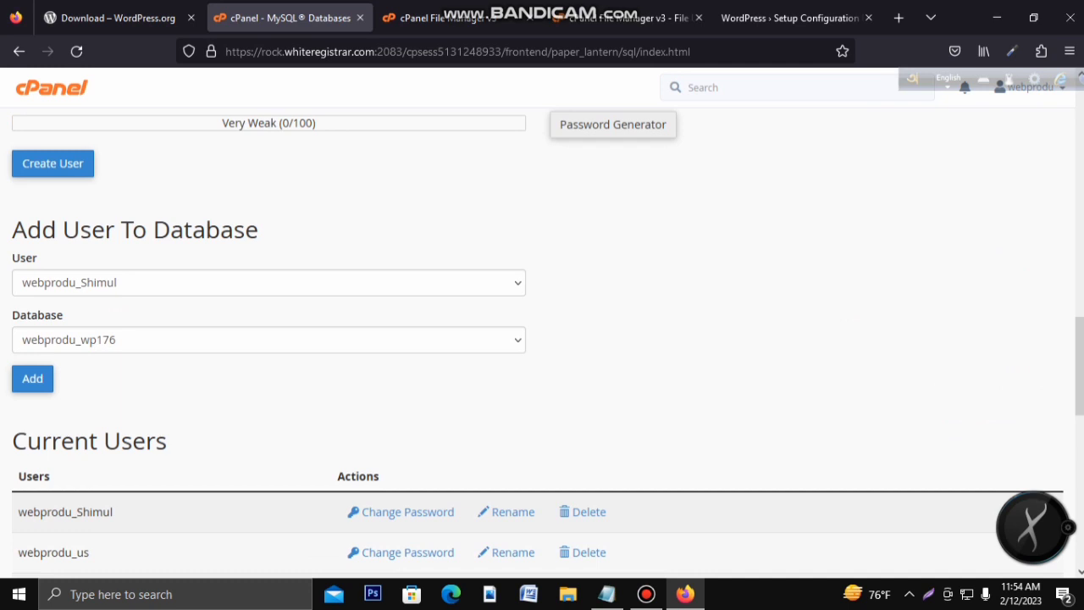
pyautogui.click(269, 283)
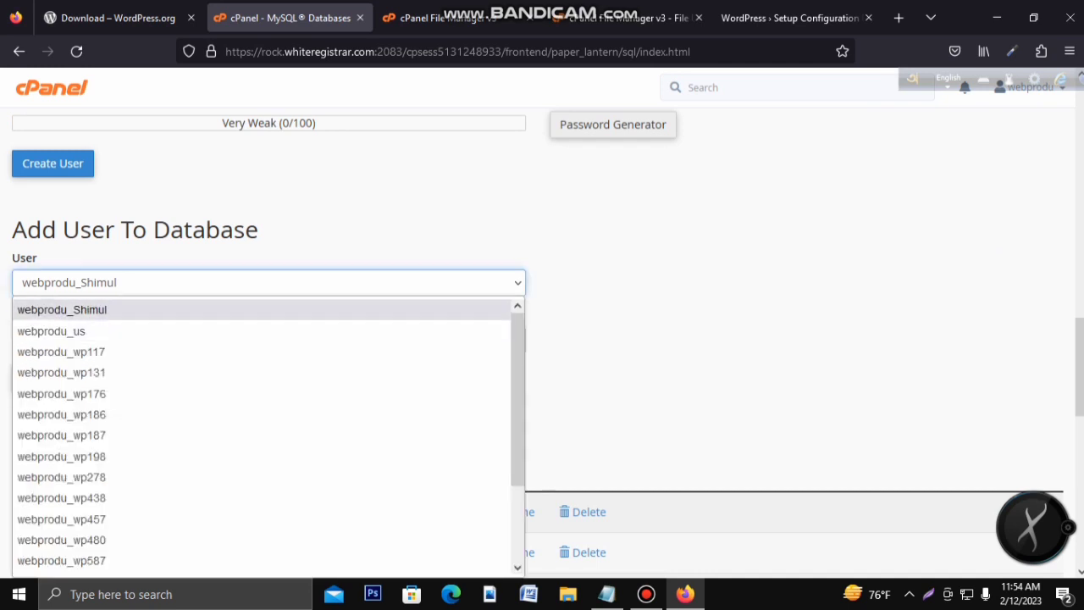
pyautogui.scroll(-2, 254, 418)
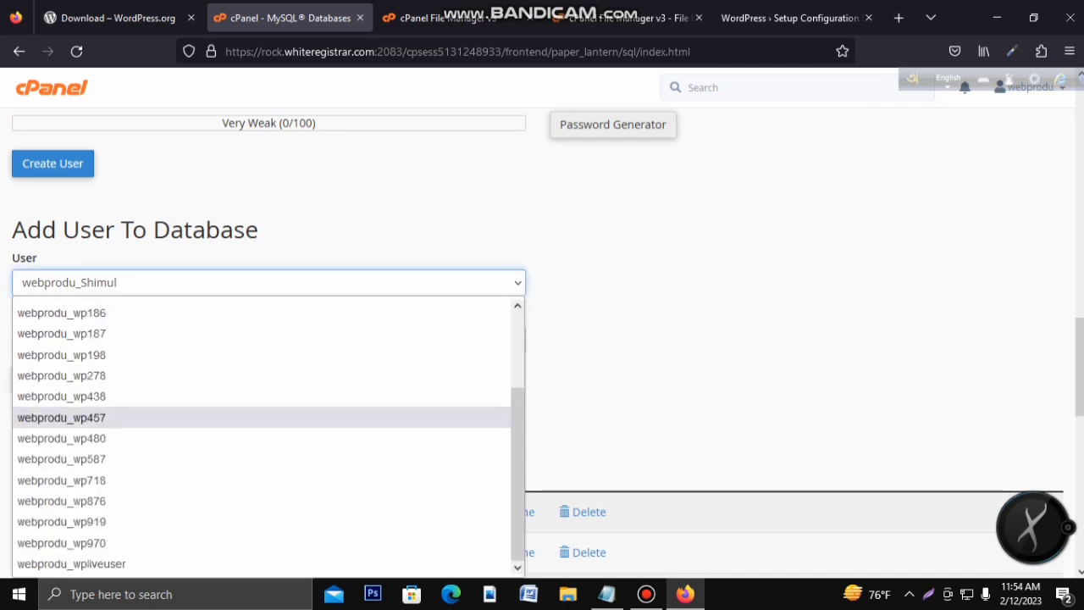
pyautogui.click(71, 564)
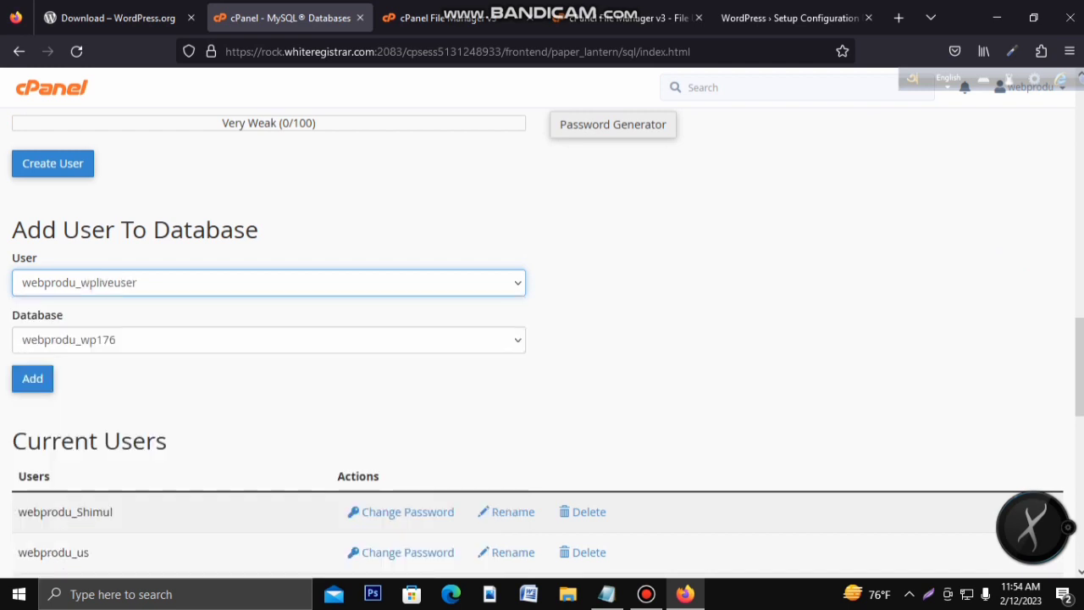
pyautogui.click(269, 339)
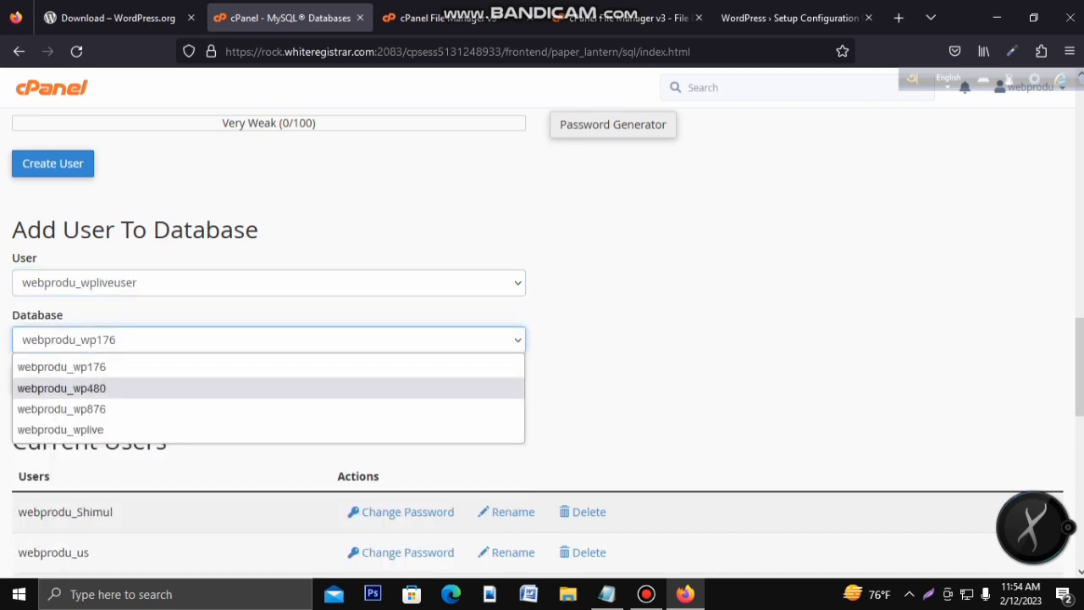
pyautogui.click(67, 429)
pyautogui.click(32, 378)
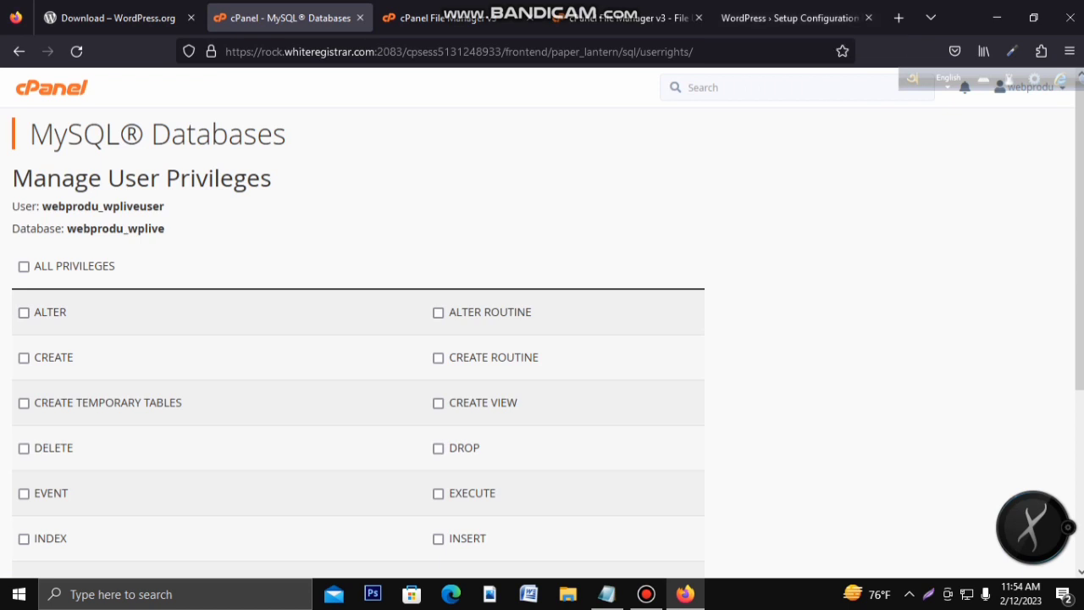
# Step: Grant the user ALL PRIVILEGES on webprodu_wplive and save the changes
pyautogui.scroll(-1, 357, 339)
pyautogui.click(24, 184)
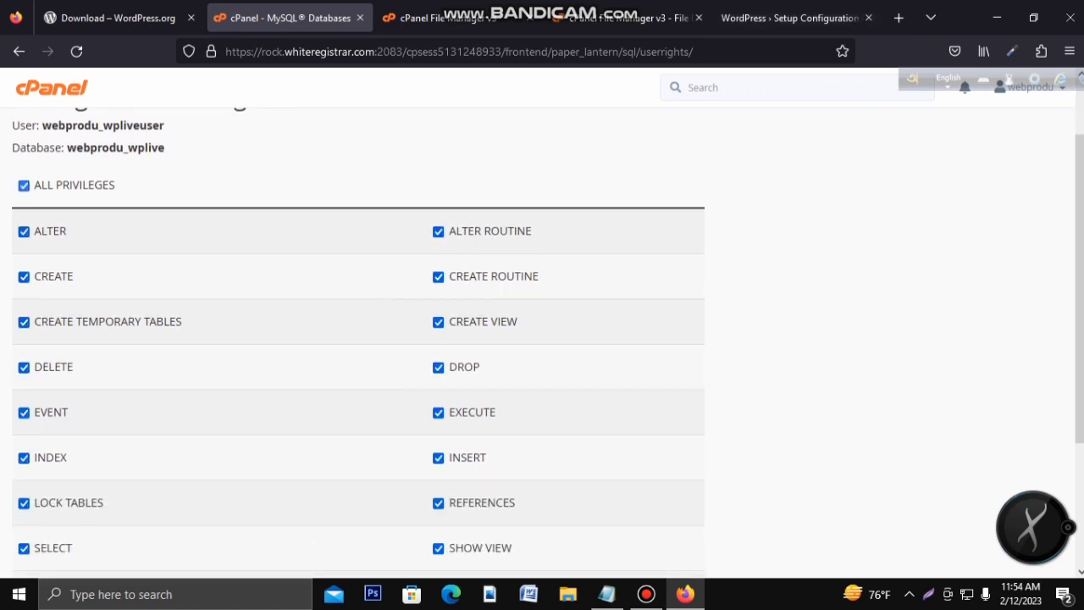
pyautogui.scroll(-1, 358, 339)
pyautogui.scroll(-2, 357, 339)
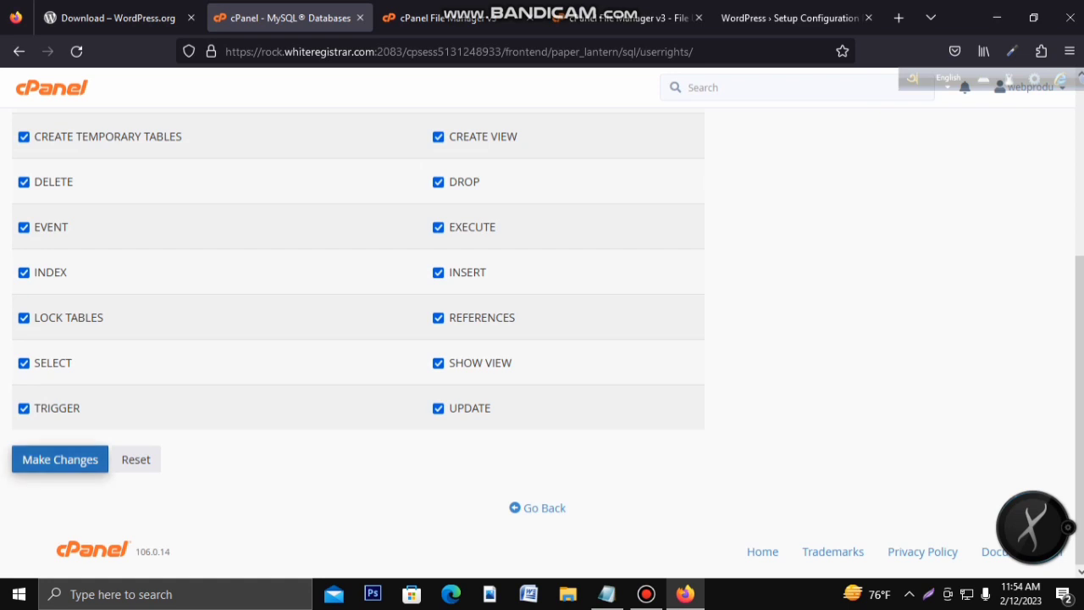
pyautogui.click(60, 459)
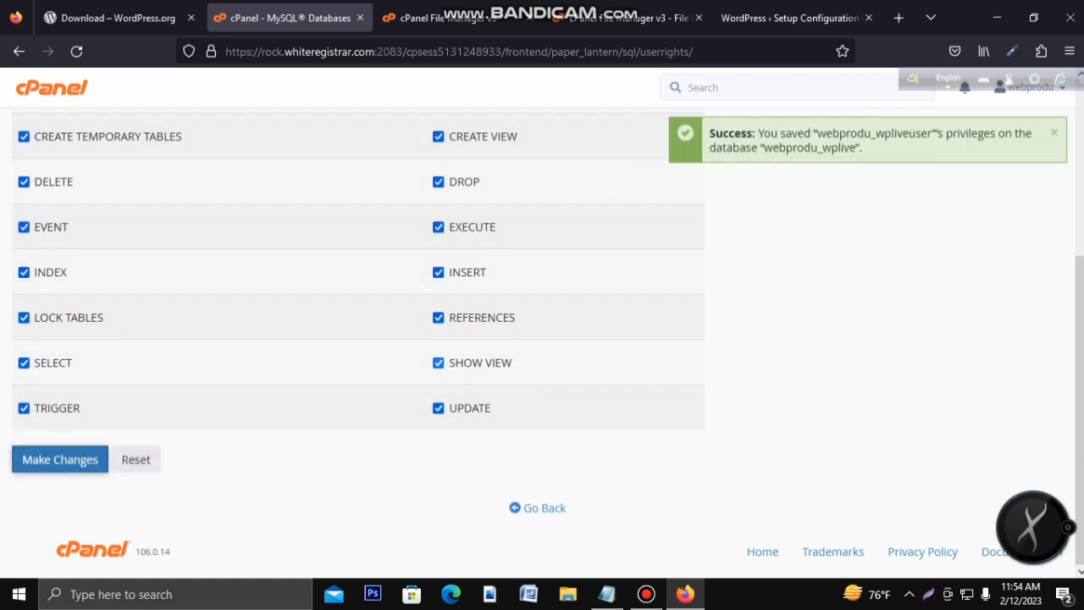
pyautogui.click(787, 18)
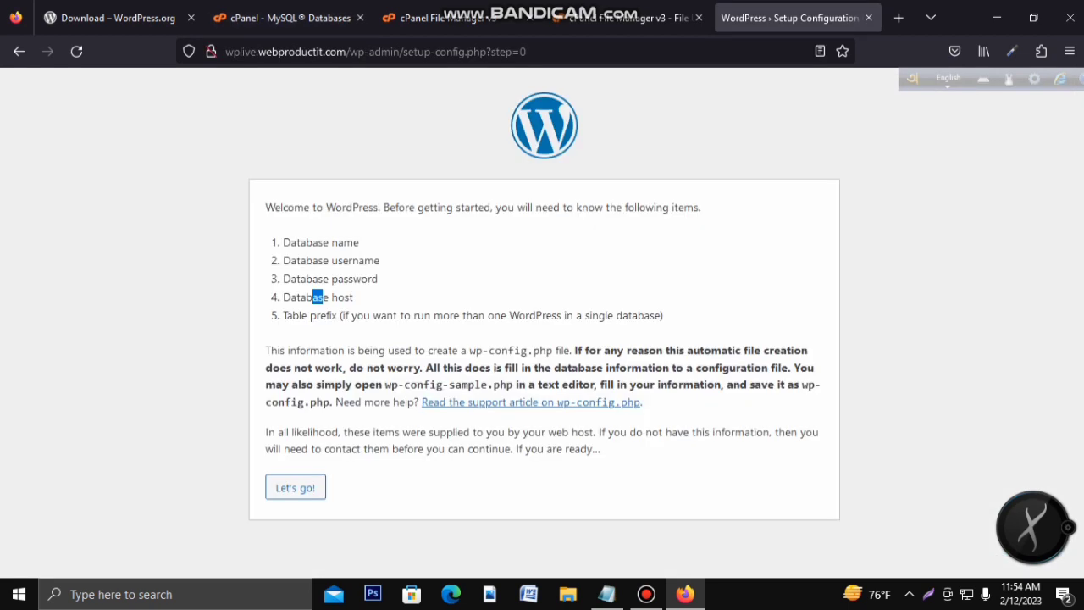
# Step: Fill the WordPress Database Name and Username fields with the values copied from the notes
pyautogui.click(295, 487)
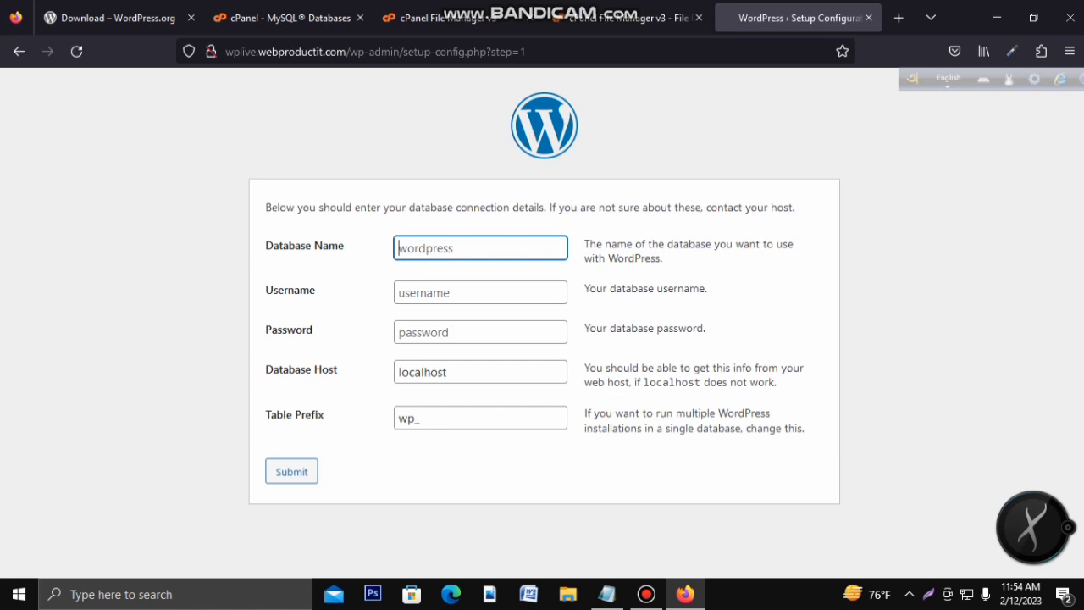
pyautogui.click(607, 595)
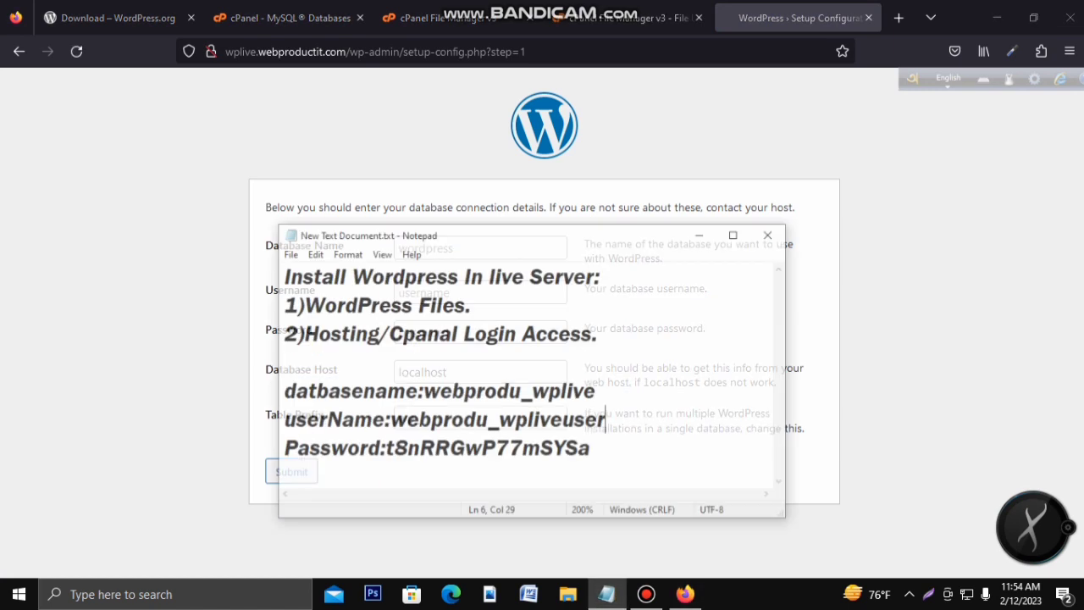
pyautogui.moveTo(410, 375); pyautogui.dragTo(560, 375)
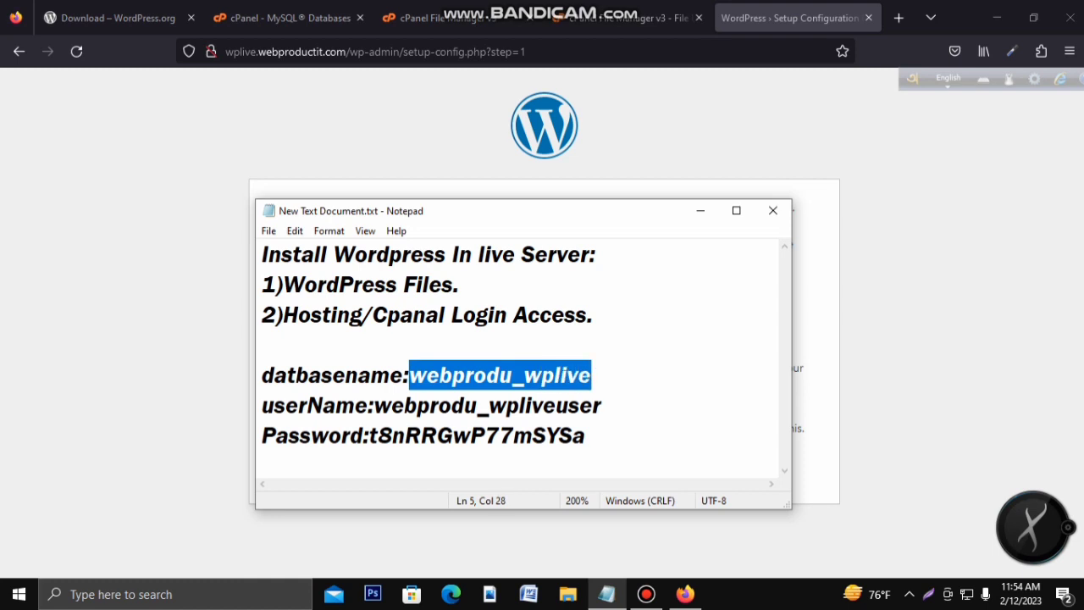
pyautogui.click(700, 210)
pyautogui.write('webprodu_wplive')
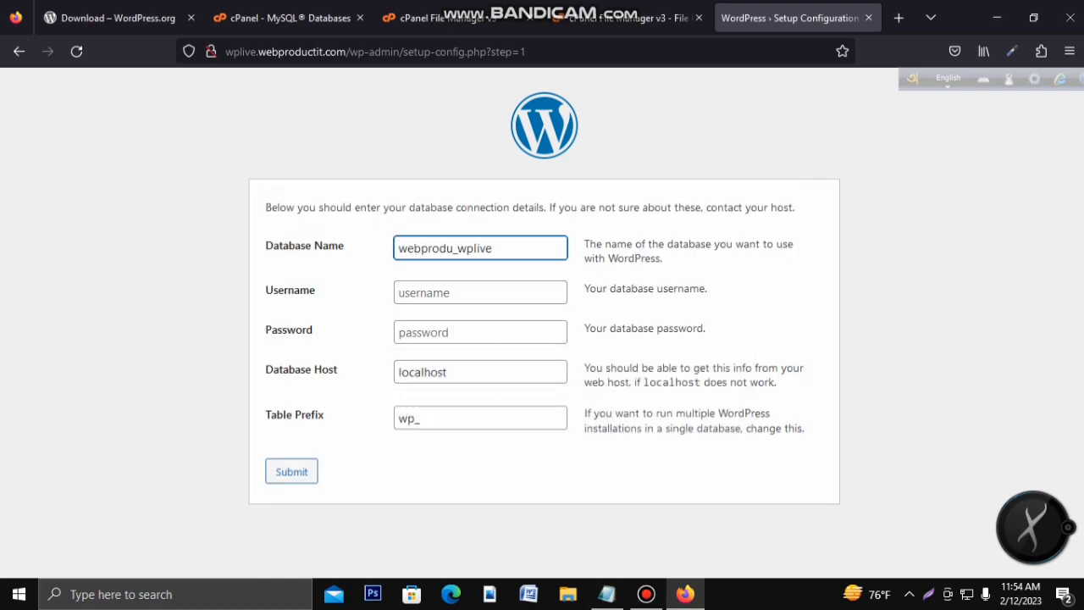
pyautogui.click(606, 594)
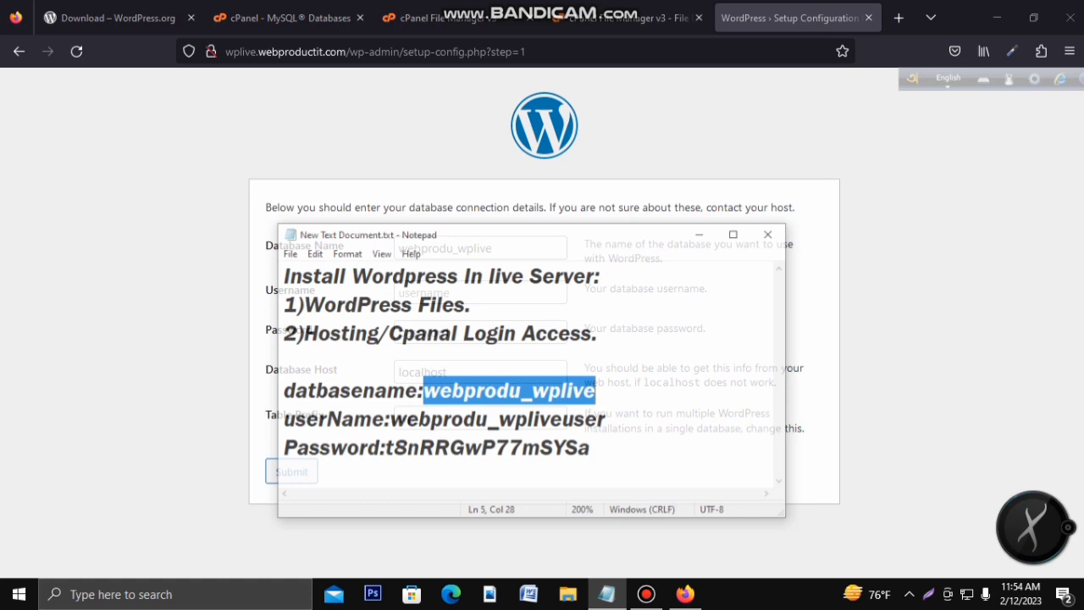
pyautogui.moveTo(373, 405); pyautogui.dragTo(603, 406)
pyautogui.hotkey('ctrl', 'c')
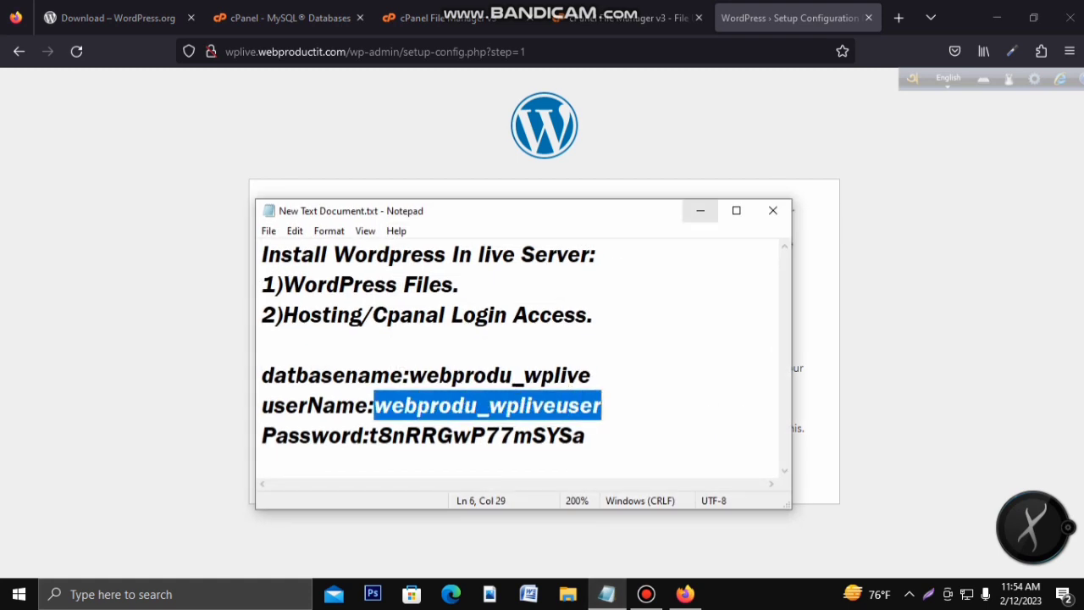
pyautogui.click(700, 210)
pyautogui.click(480, 293)
pyautogui.hotkey('ctrl', 'v')
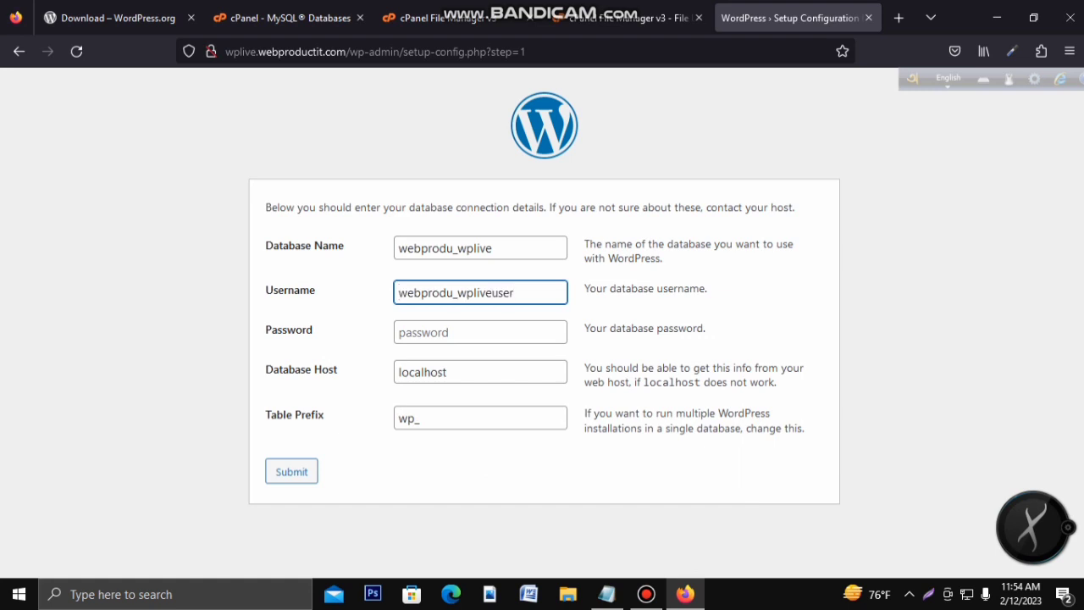
# Step: Paste the database password from the notes and set the table prefix to wpl_
pyautogui.click(606, 593)
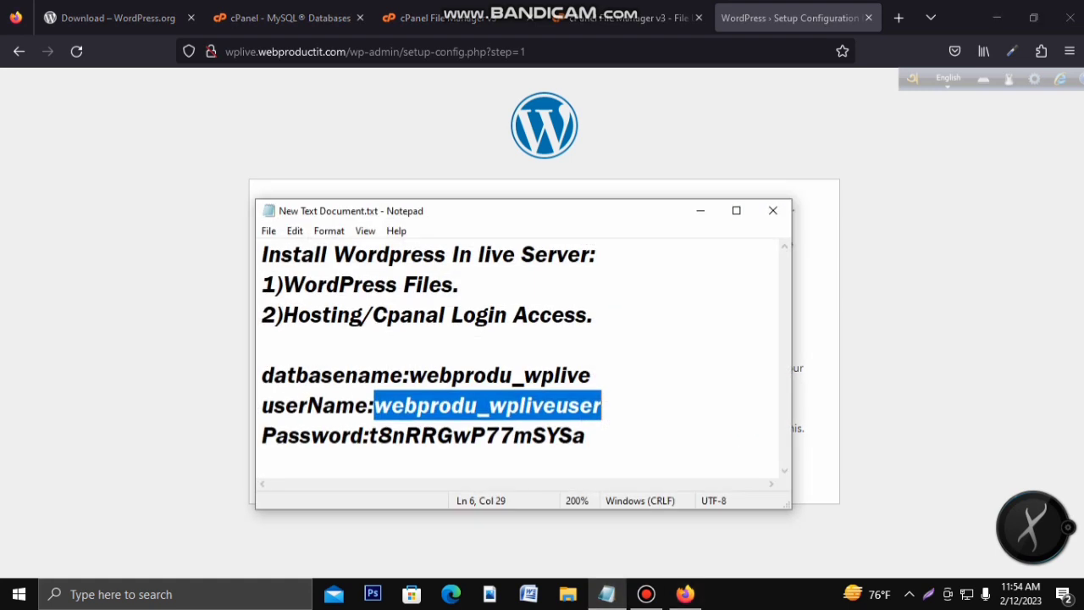
pyautogui.moveTo(377, 435); pyautogui.dragTo(585, 435)
pyautogui.hotkey('ctrl', 'c')
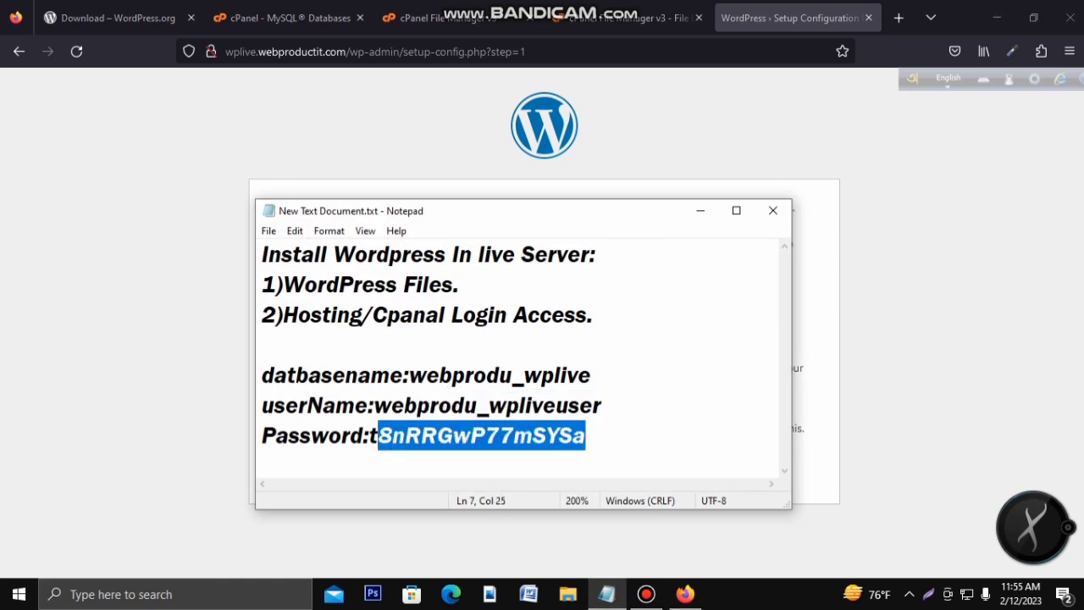
pyautogui.click(699, 211)
pyautogui.click(480, 332)
pyautogui.hotkey('ctrl', 'v')
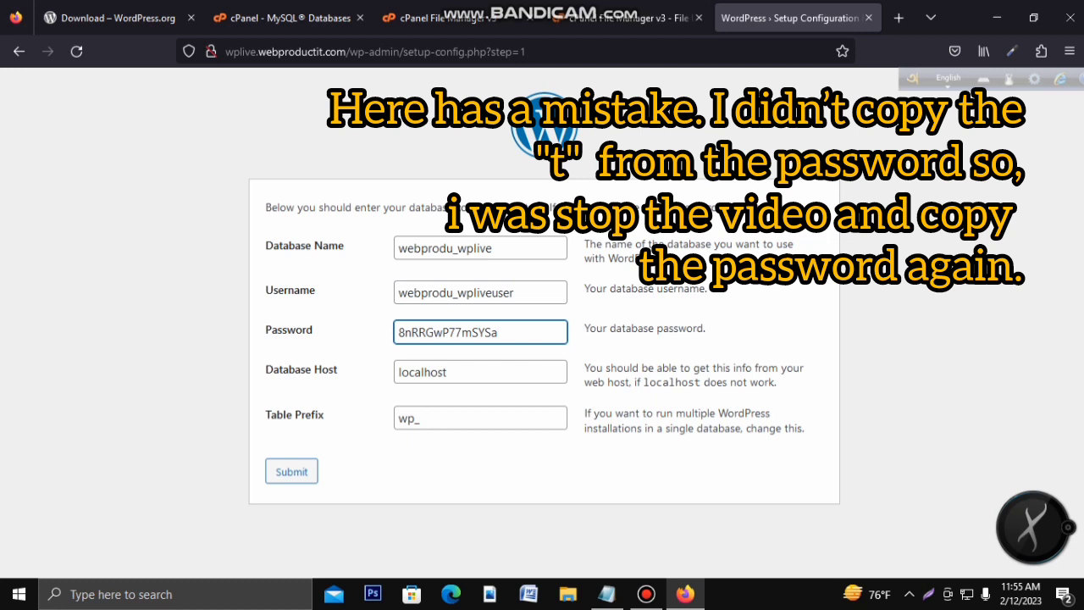
pyautogui.press('Tab')
pyautogui.press('Tab')
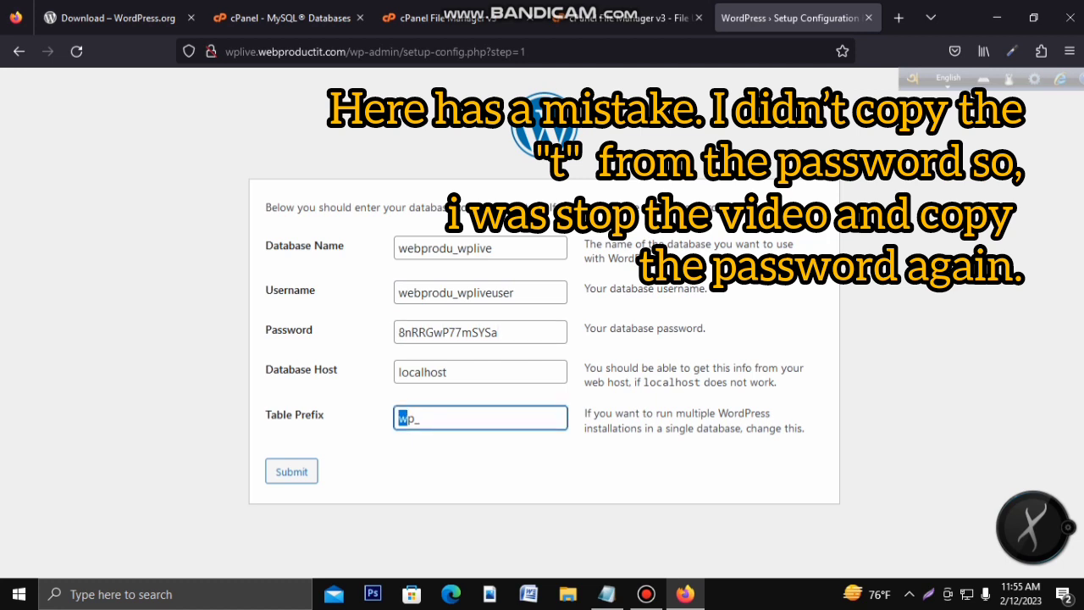
pyautogui.write('tpp')
pyautogui.press('BackSpace')
pyautogui.press('BackSpace')
pyautogui.press('BackSpace')
pyautogui.write('wp')
pyautogui.press('Delete')
pyautogui.hotkey('ctrl', 'a')
# Step: Record 'table pre:wpl_' in the notes, save them, and submit the database connection details
pyautogui.click(607, 594)
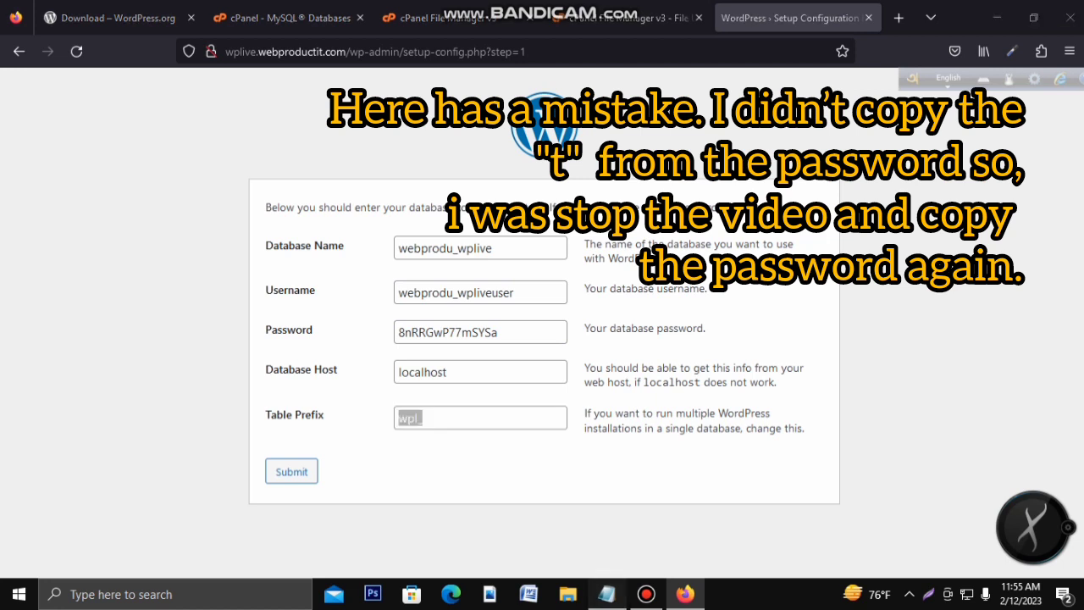
pyautogui.click(587, 435)
pyautogui.press('Return')
pyautogui.write('tav')
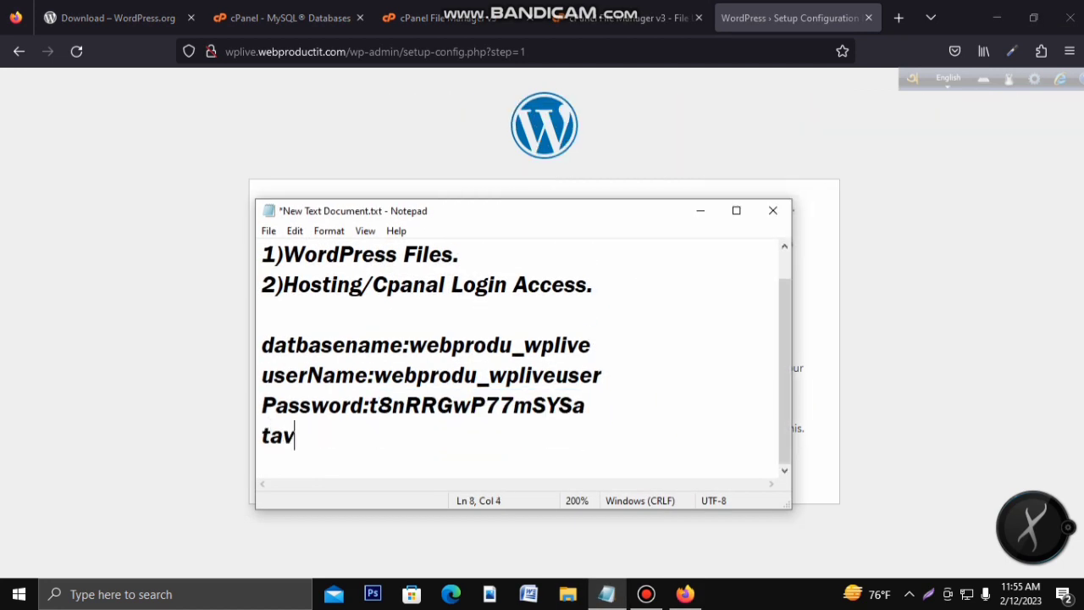
pyautogui.press('BackSpace')
pyautogui.write('ble pre:wpl_')
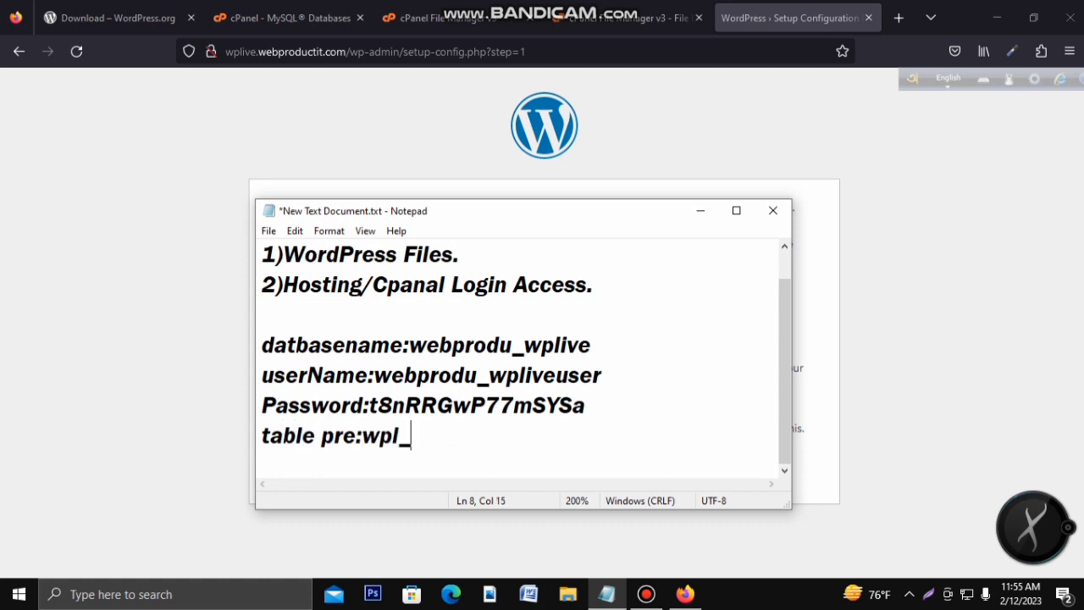
pyautogui.hotkey('ctrl', 's')
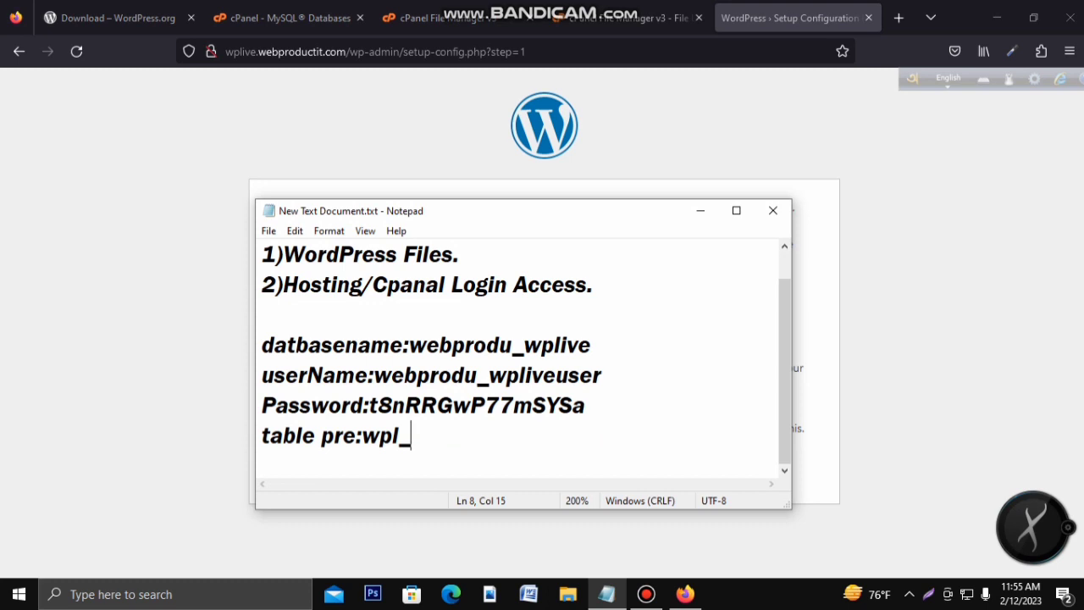
pyautogui.click(700, 210)
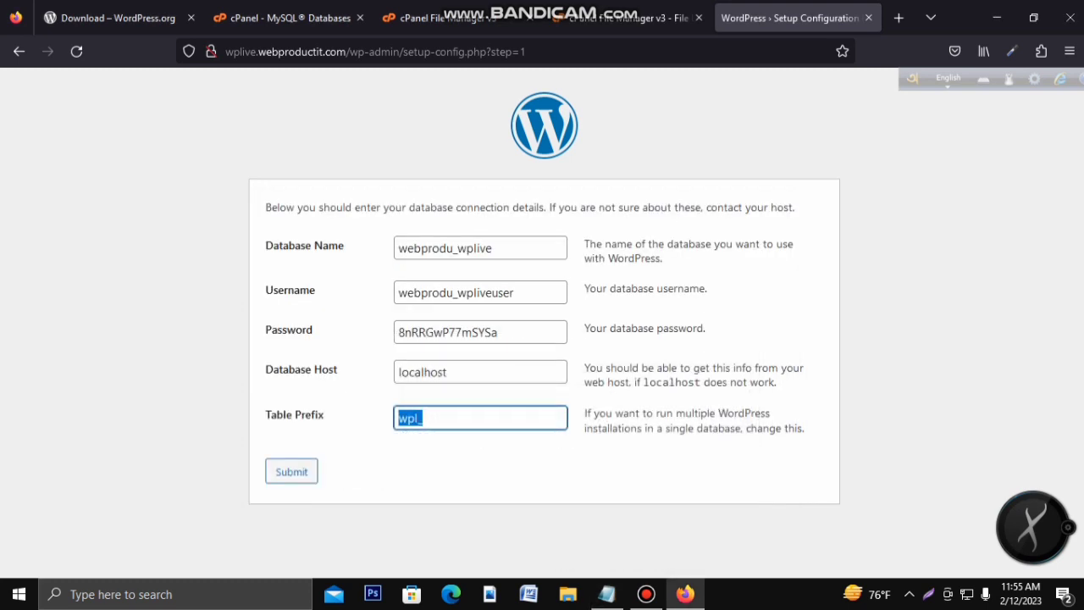
pyautogui.click(291, 472)
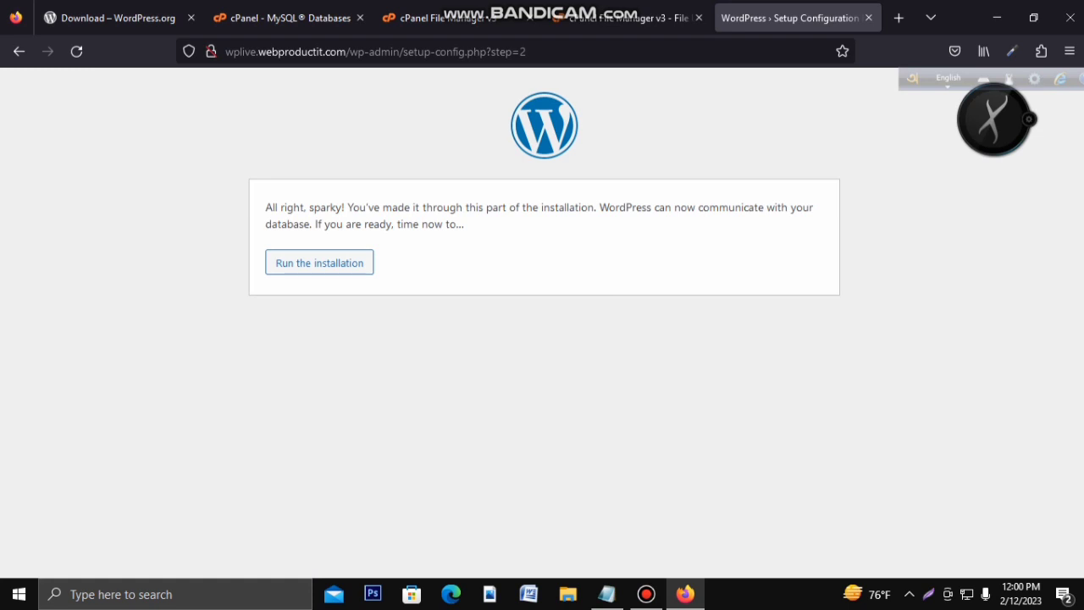
# Step: Run the installation and enter the Site Title 'wp live installation'
pyautogui.moveTo(287, 224); pyautogui.dragTo(324, 224)
pyautogui.click(319, 263)
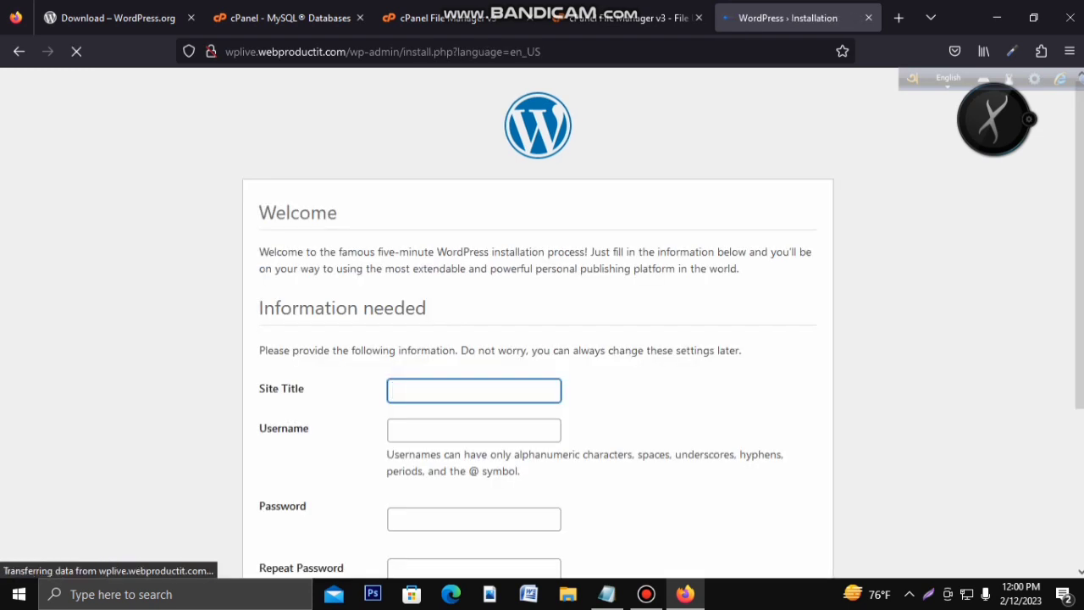
pyautogui.scroll(-1, 538, 322)
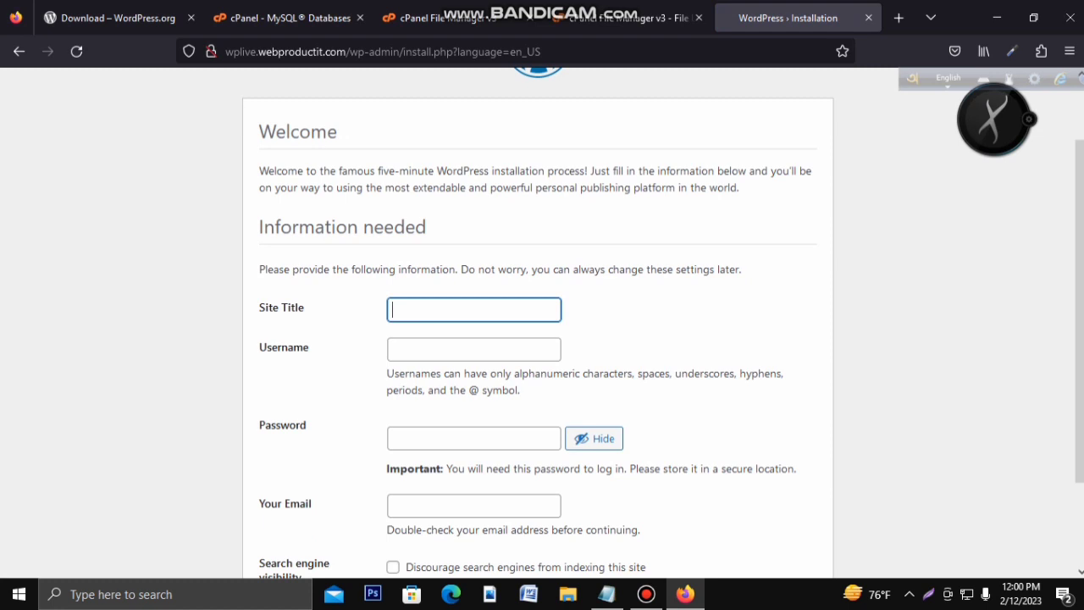
pyautogui.click(473, 310)
pyautogui.write('wp liv')
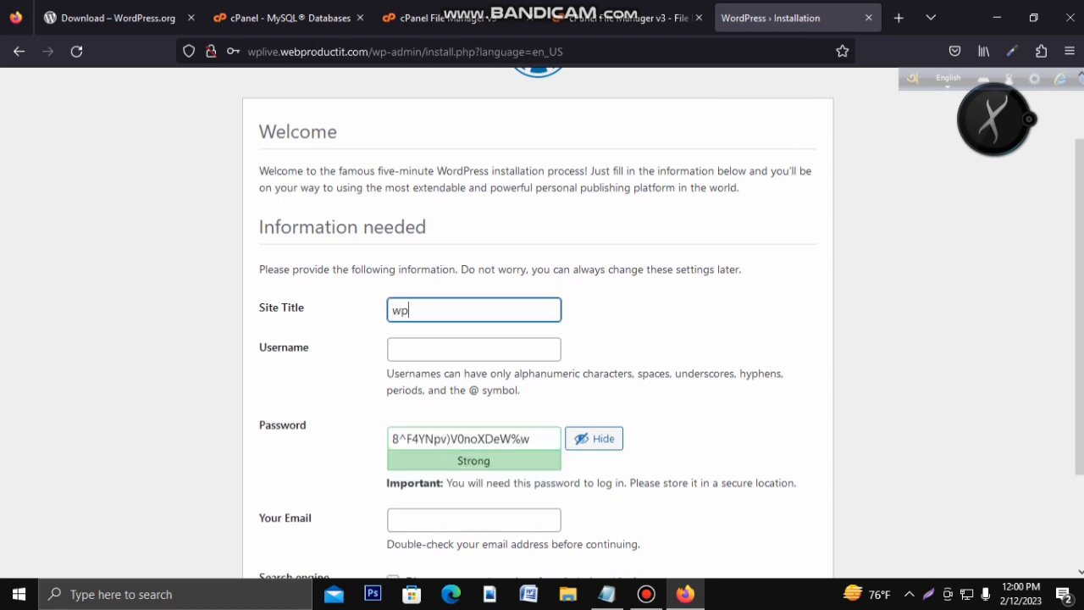
pyautogui.write('e installation')
# Step: Enter wplive as the admin username, keeping the generated Strong password
pyautogui.press('Tab')
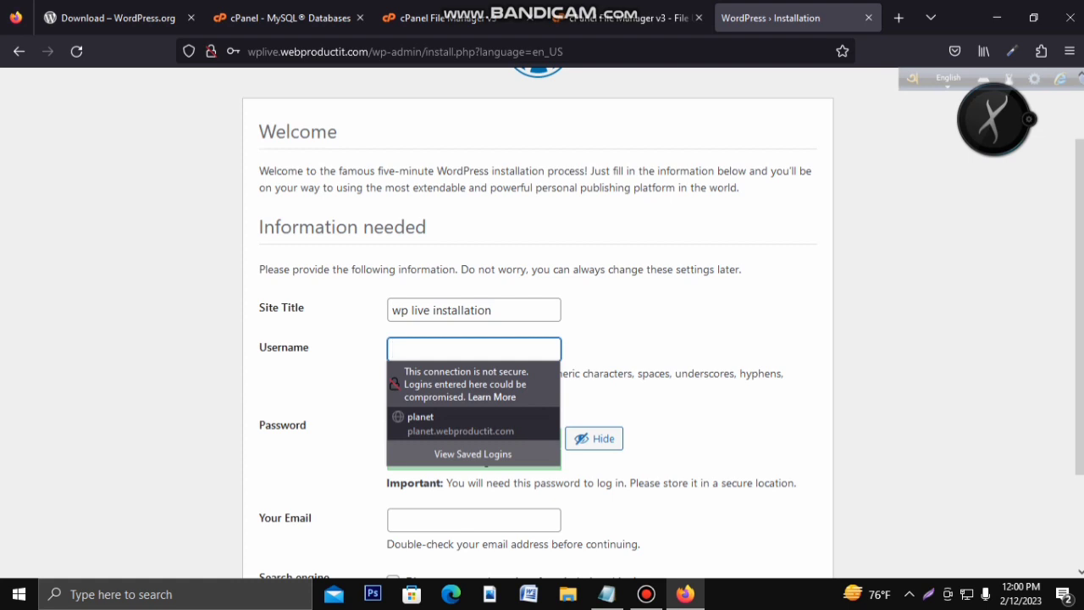
pyautogui.press('Tab')
pyautogui.scroll(-1, 538, 339)
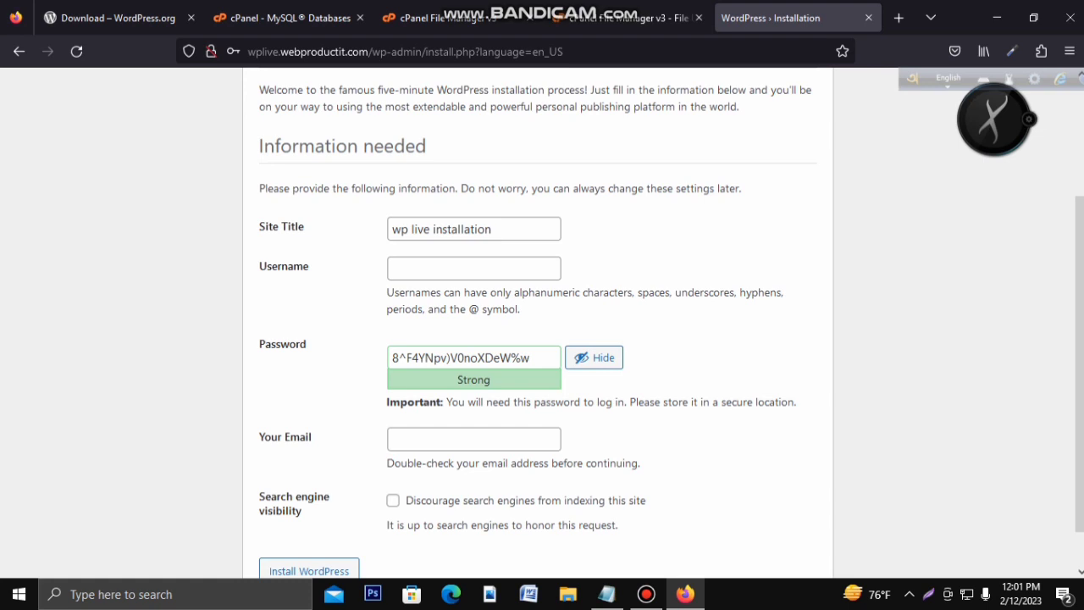
pyautogui.click(473, 268)
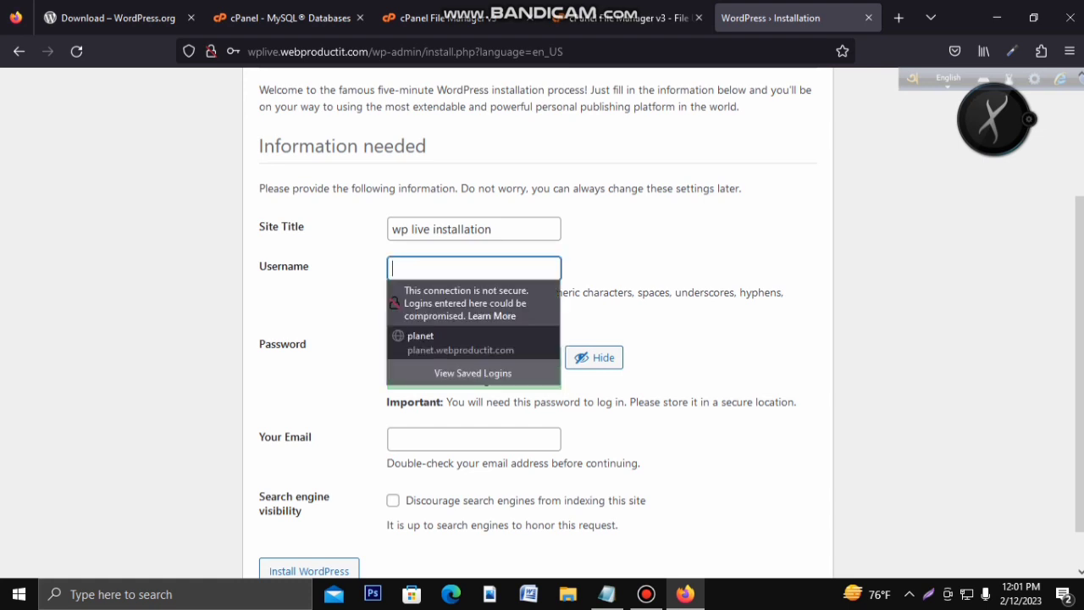
pyautogui.write('w[')
pyautogui.press('BackSpace')
pyautogui.write('plive')
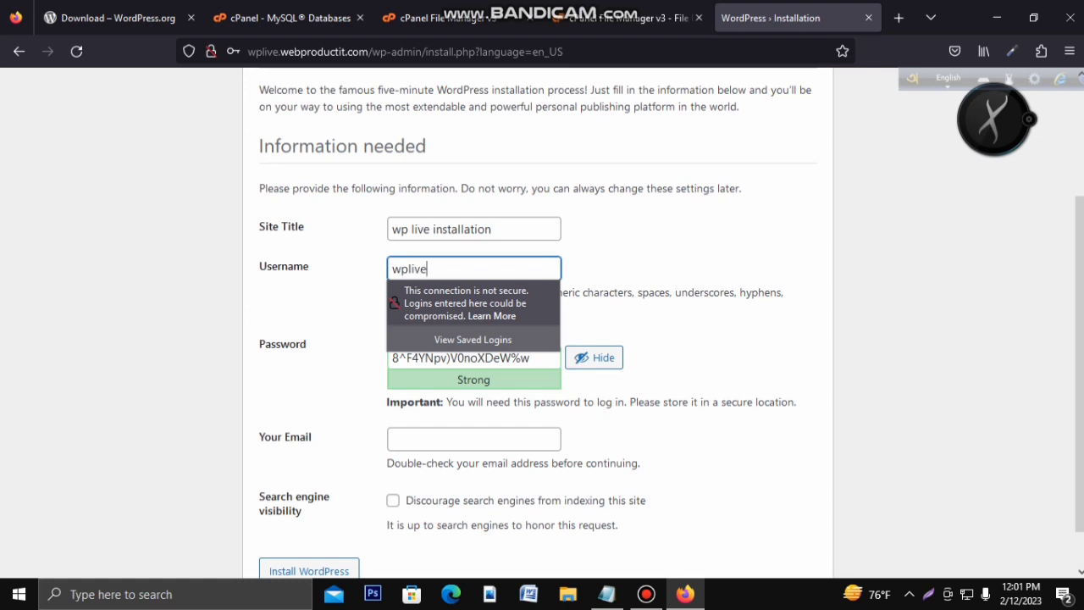
pyautogui.click(668, 330)
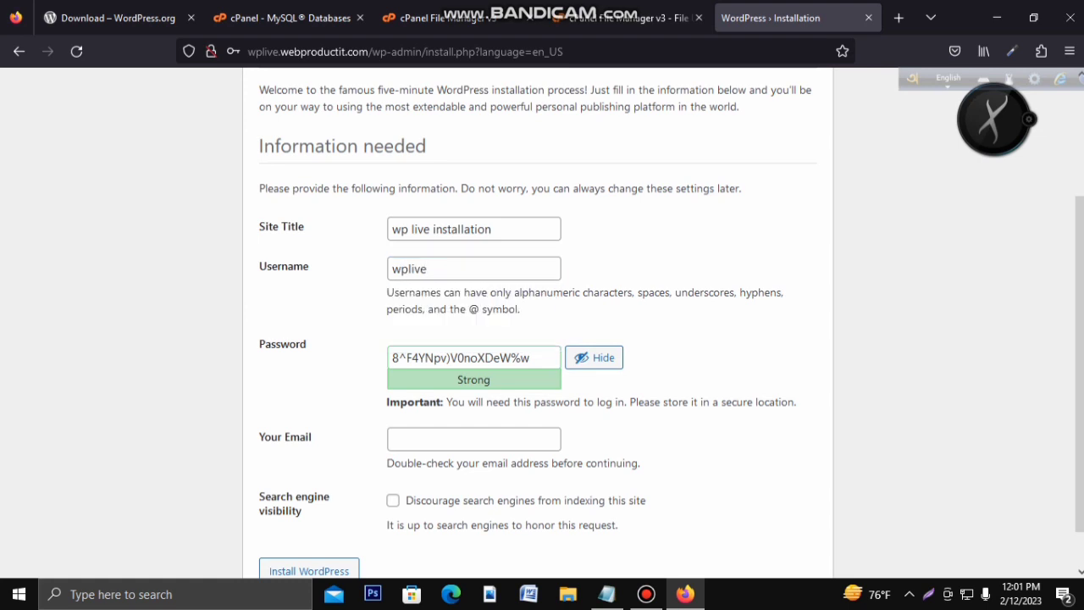
# Step: Add a 'wp login' heading with a ====== underline and the username wplive to the notes
pyautogui.doubleClick(428, 269)
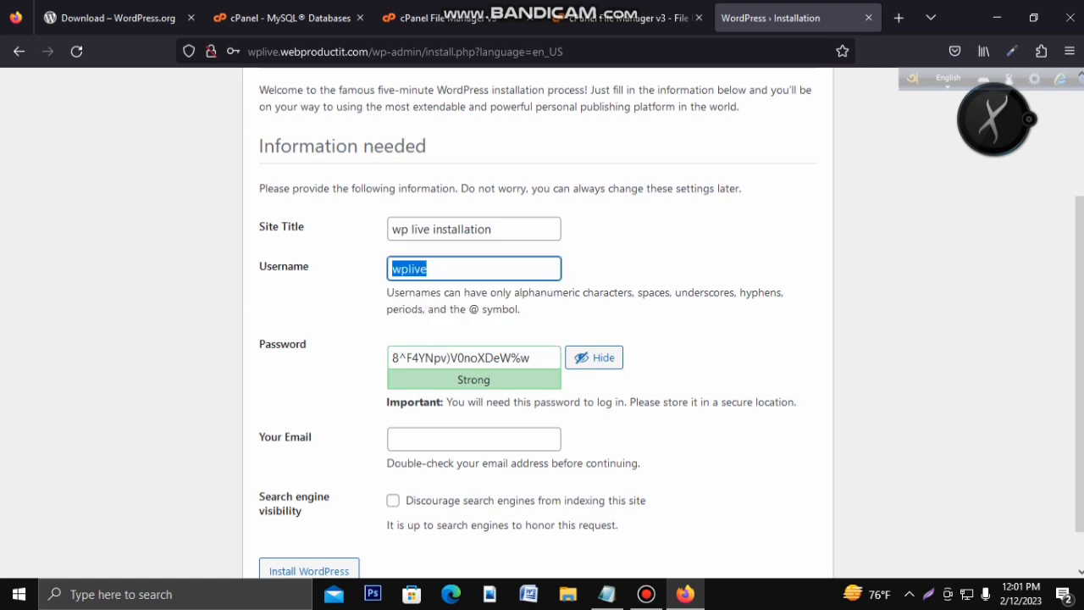
pyautogui.click(607, 593)
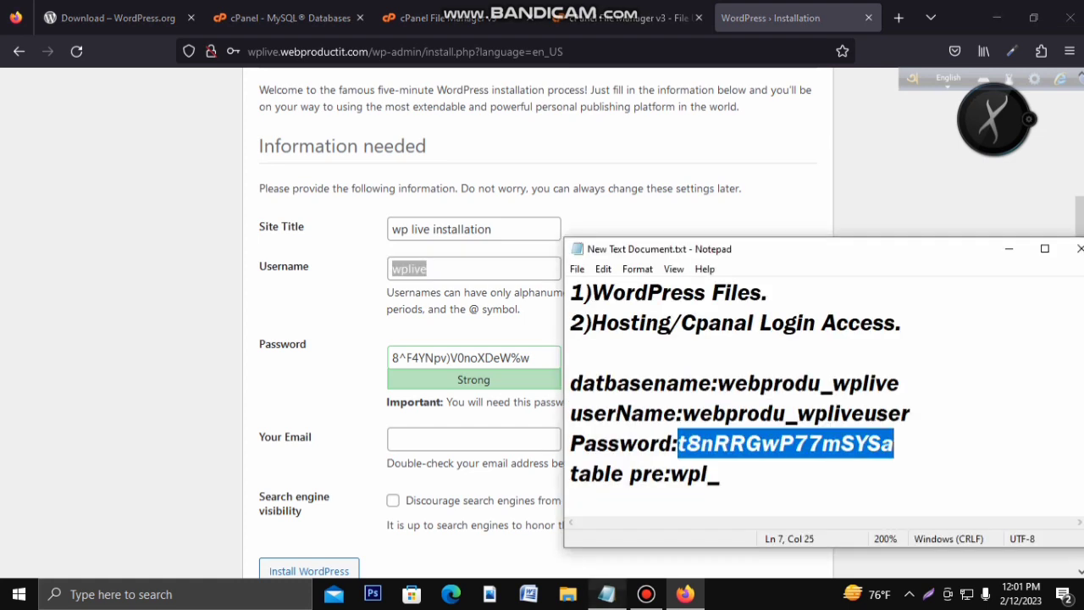
pyautogui.click(725, 474)
pyautogui.press('Return')
pyautogui.press('Return')
pyautogui.write('w')
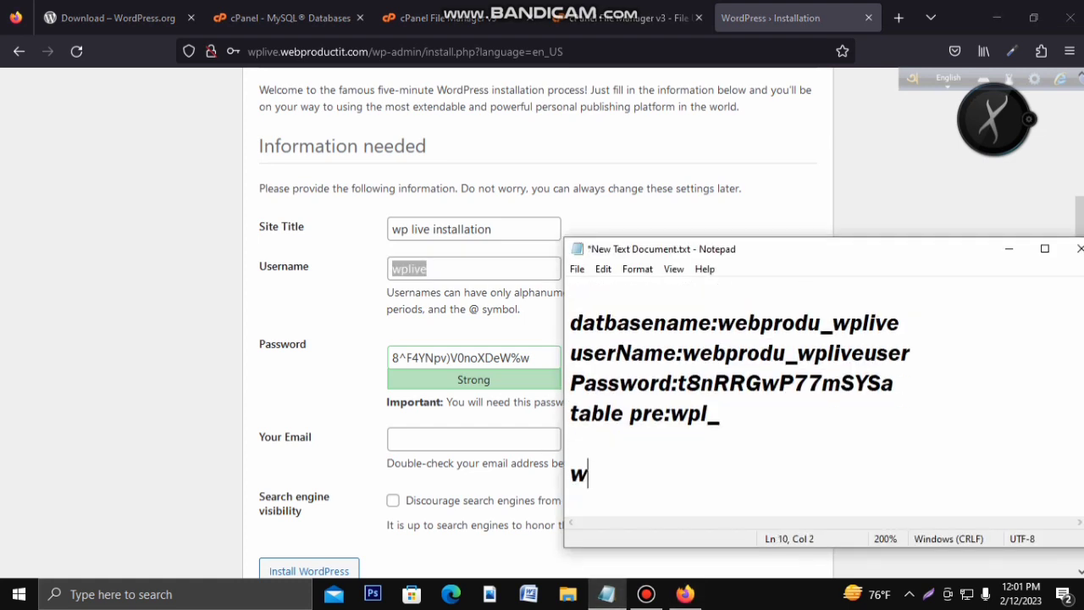
pyautogui.write('p login')
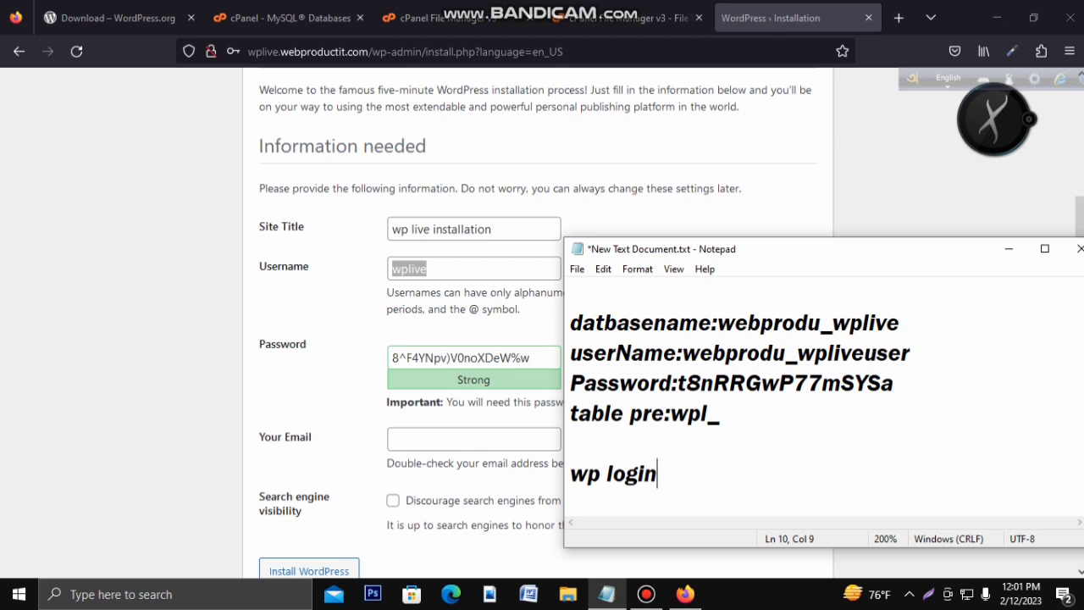
pyautogui.press('Return')
pyautogui.write('======')
pyautogui.press('Return')
pyautogui.write('wplive')
pyautogui.press('Return')
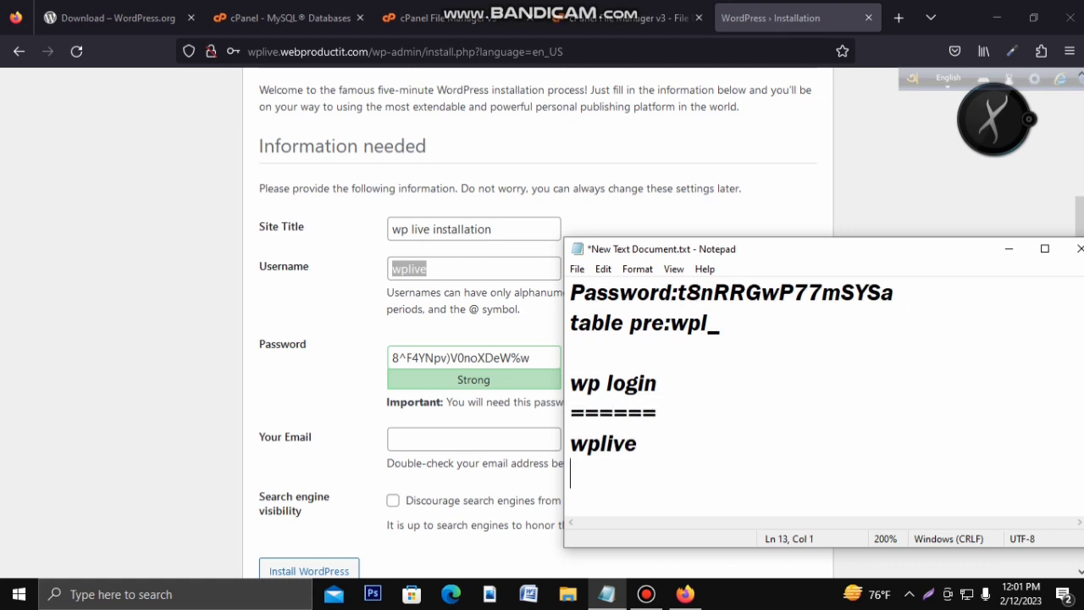
# Step: Copy the generated admin password into the notes and save the file
pyautogui.doubleClick(427, 358)
pyautogui.tripleClick(427, 358)
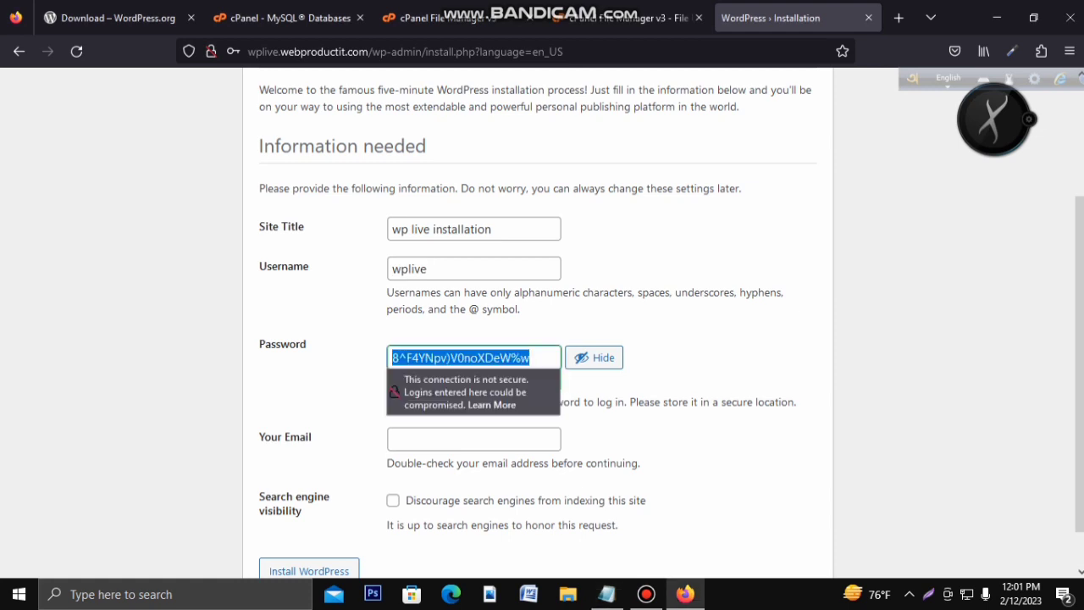
pyautogui.hotkey('ctrl', 'c')
pyautogui.click(606, 593)
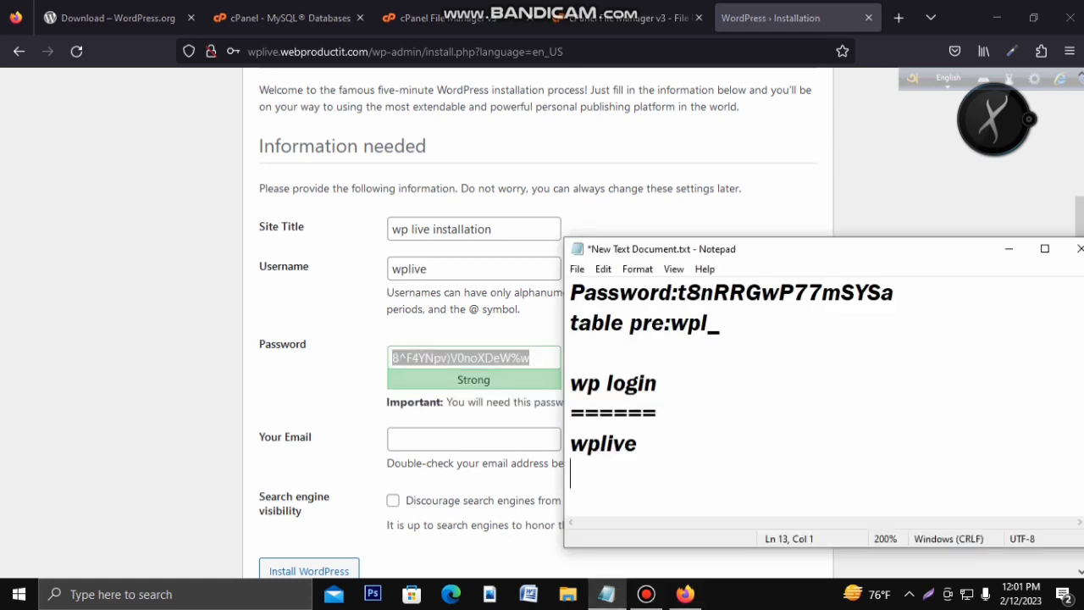
pyautogui.hotkey('ctrl', 'v')
pyautogui.hotkey('ctrl', 's')
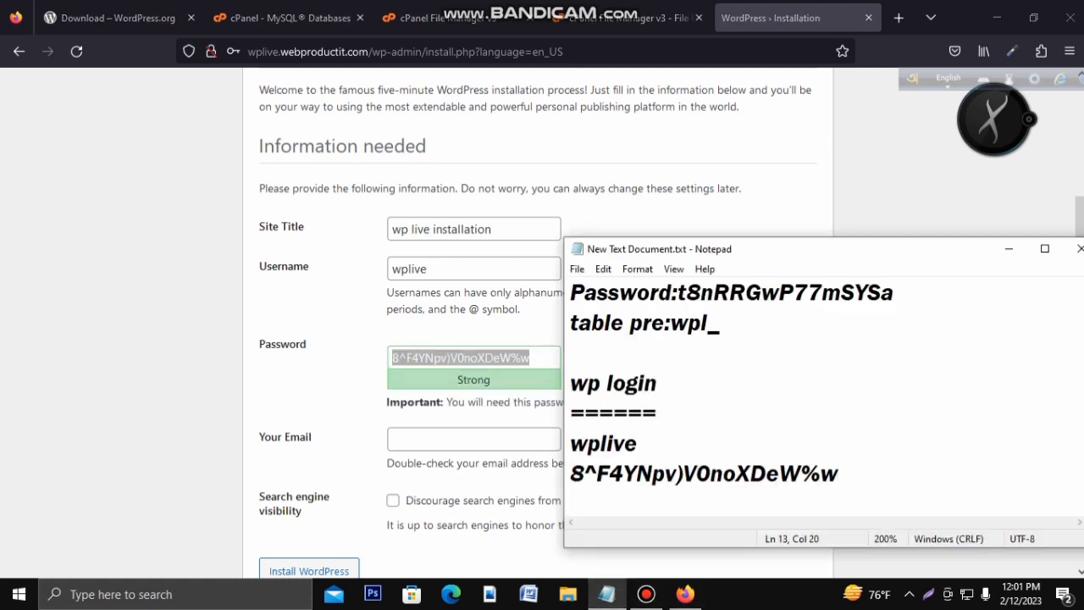
pyautogui.click(1008, 248)
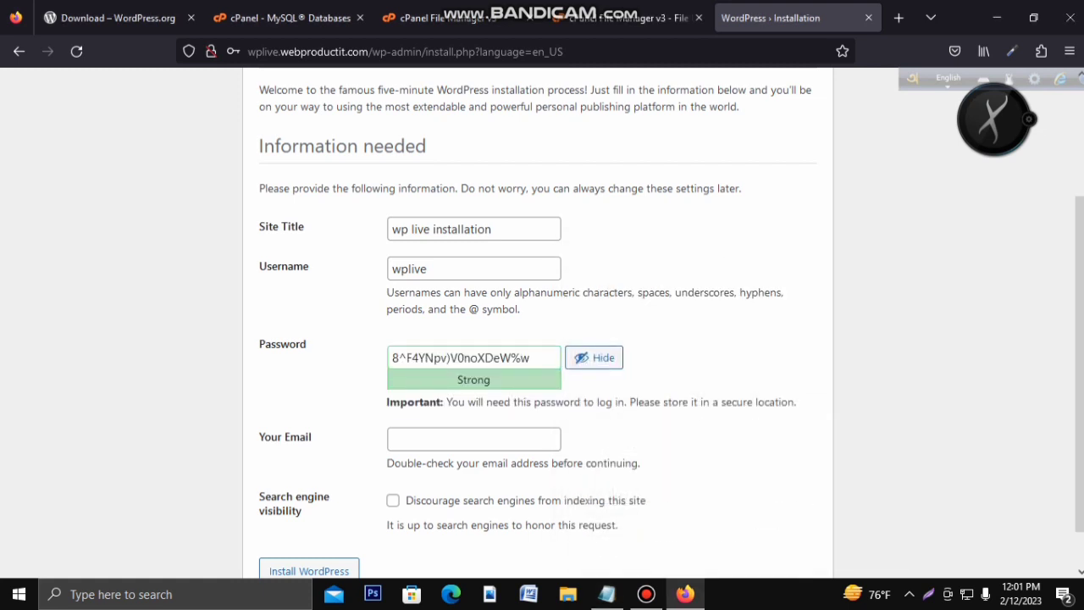
pyautogui.scroll(-1, 542, 322)
# Step: Enter the admin e-mail address in the Your Email field
pyautogui.click(462, 394)
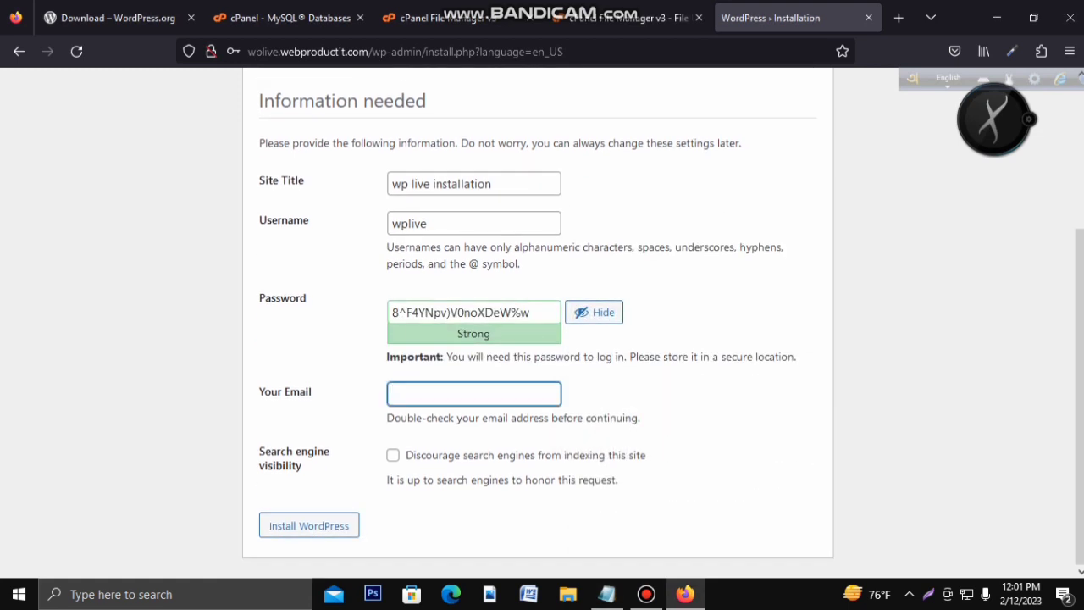
pyautogui.write('s')
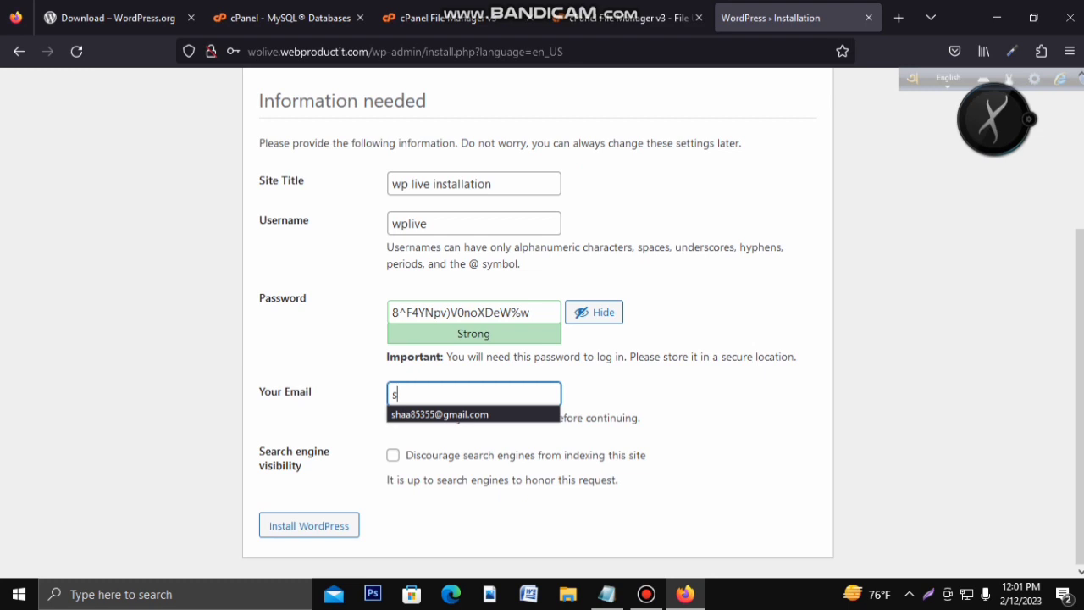
pyautogui.press('BackSpace')
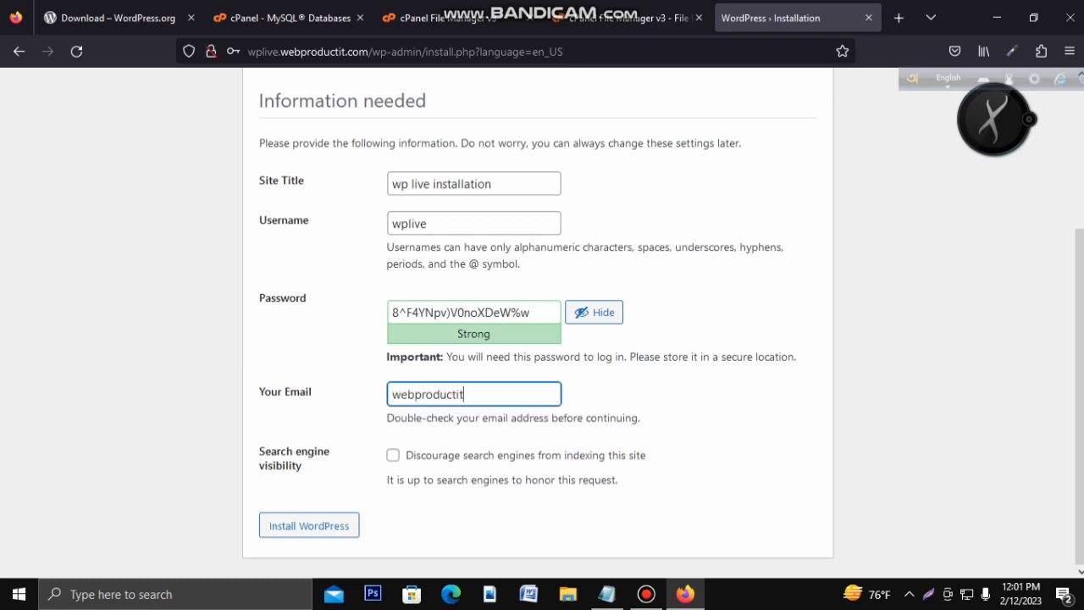
# Step: Tick 'Discourage search engines from indexing this site' and run the WordPress installation
pyautogui.click(393, 456)
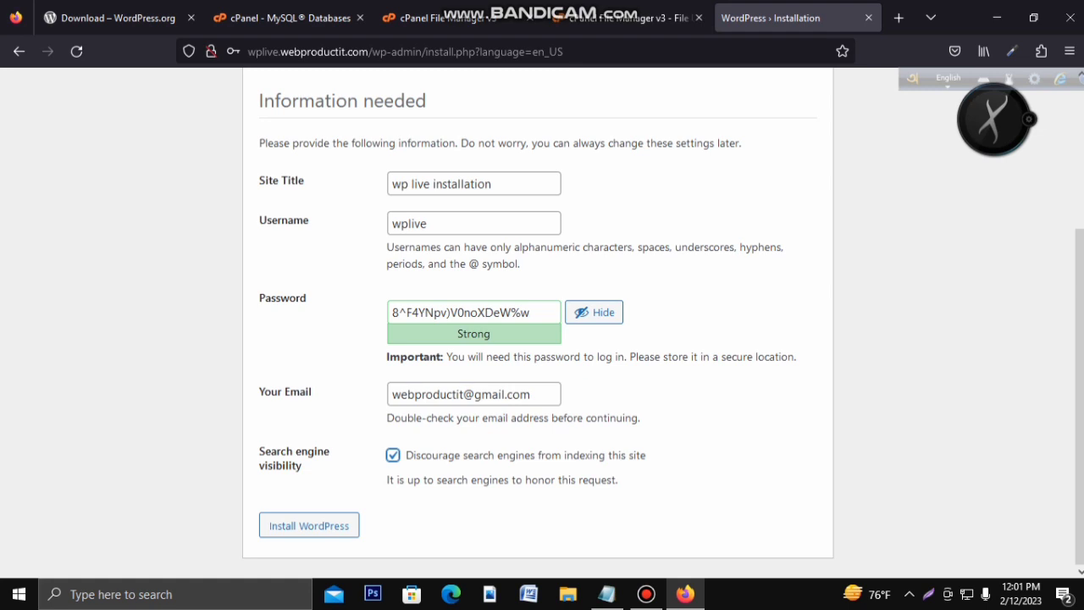
pyautogui.click(393, 455)
pyautogui.click(393, 455)
pyautogui.click(309, 525)
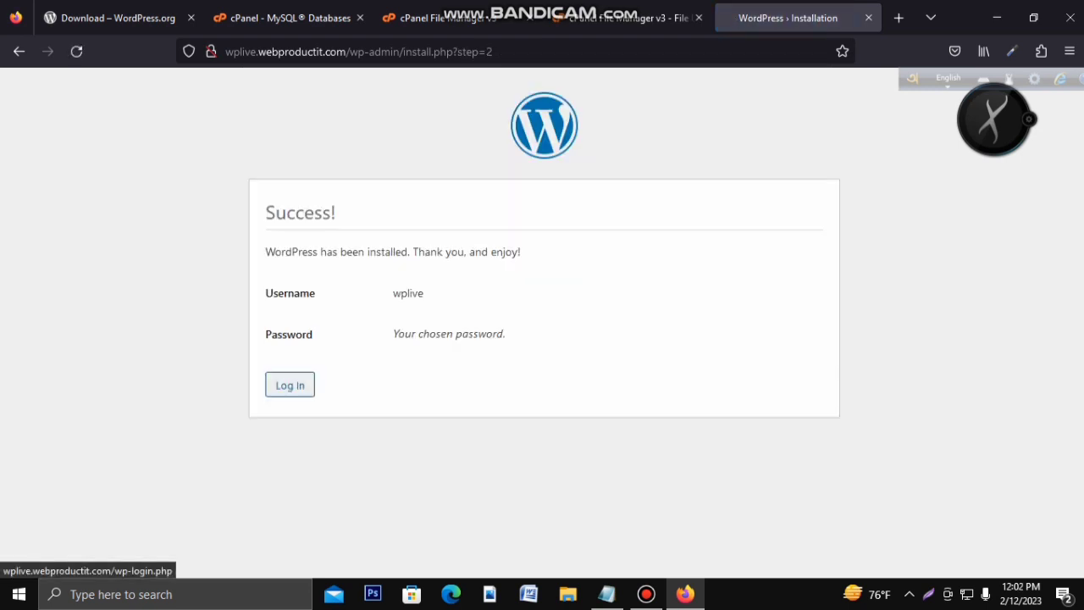
# Step: On the WordPress login page, paste the saved username wplive from the Notepad notes
pyautogui.click(289, 385)
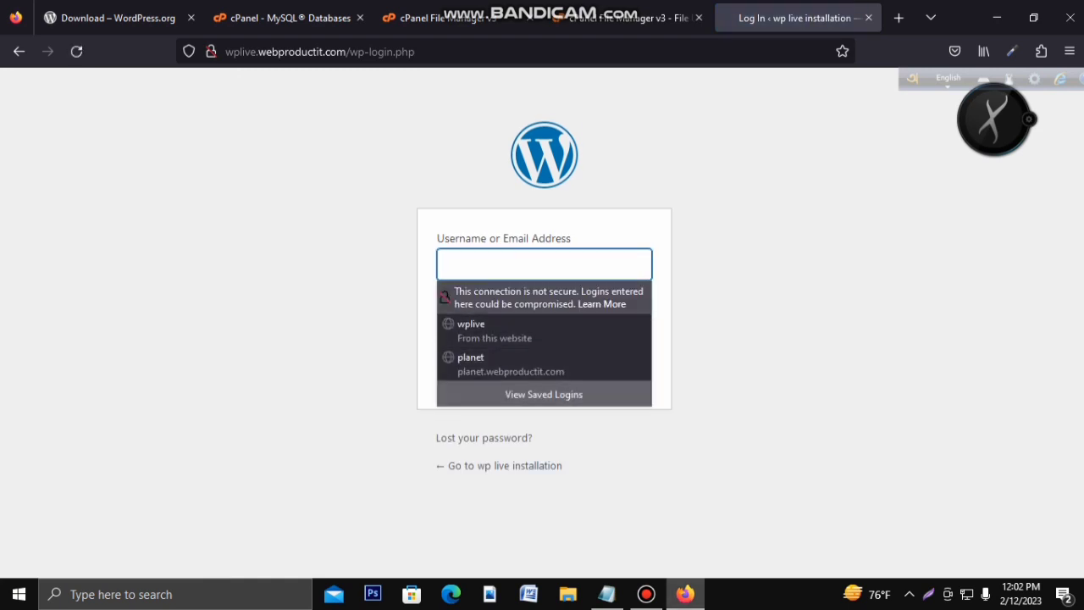
pyautogui.click(606, 593)
pyautogui.doubleClick(603, 444)
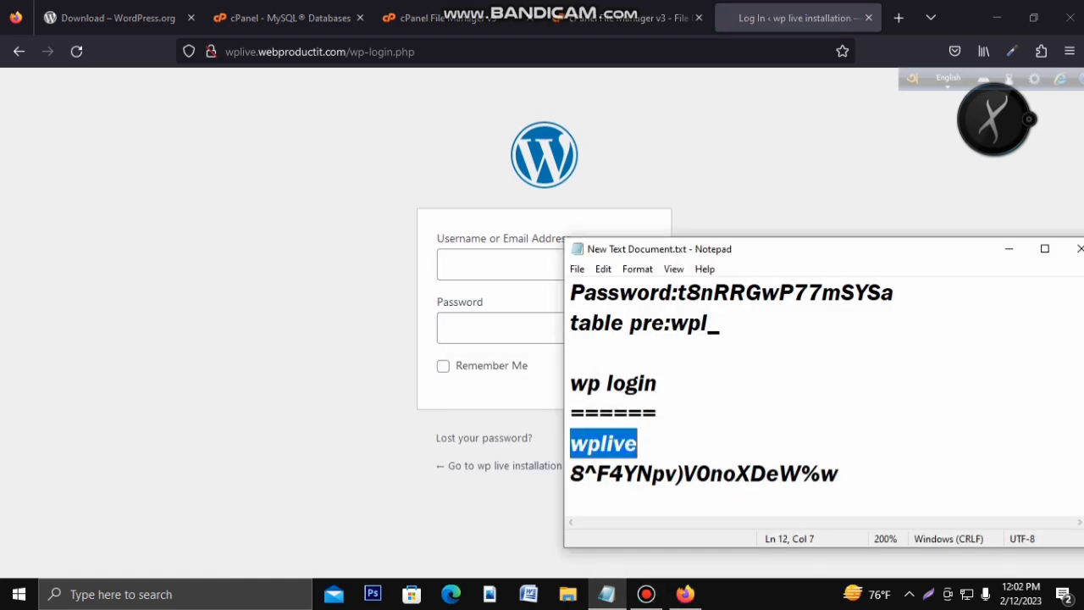
pyautogui.hotkey('ctrl', 'c')
pyautogui.hotkey('alt', 'Tab')
pyautogui.hotkey('ctrl', 'v')
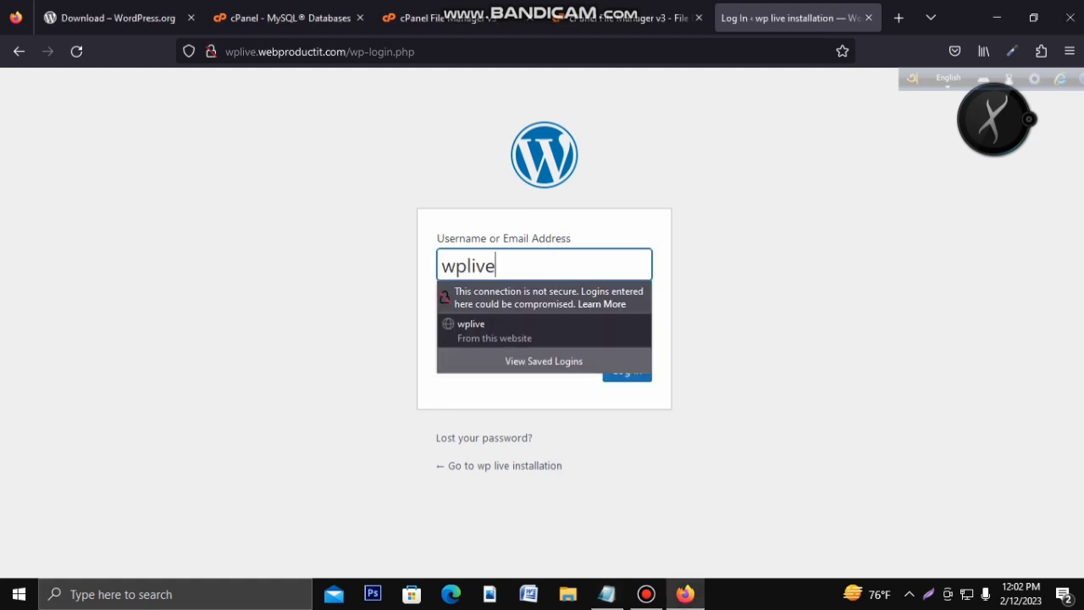
# Step: Copy the saved admin password from the notes into the login Password field
pyautogui.hotkey('alt', 'Tab')
pyautogui.moveTo(569, 474)
pyautogui.mouseDown()
pyautogui.moveTo(801, 474)
pyautogui.moveTo(570, 473)
pyautogui.mouseUp()
pyautogui.hotkey('ctrl', 'c')
pyautogui.hotkey('alt', 'Tab')
pyautogui.press('Tab')
pyautogui.hotkey('ctrl', 'v')
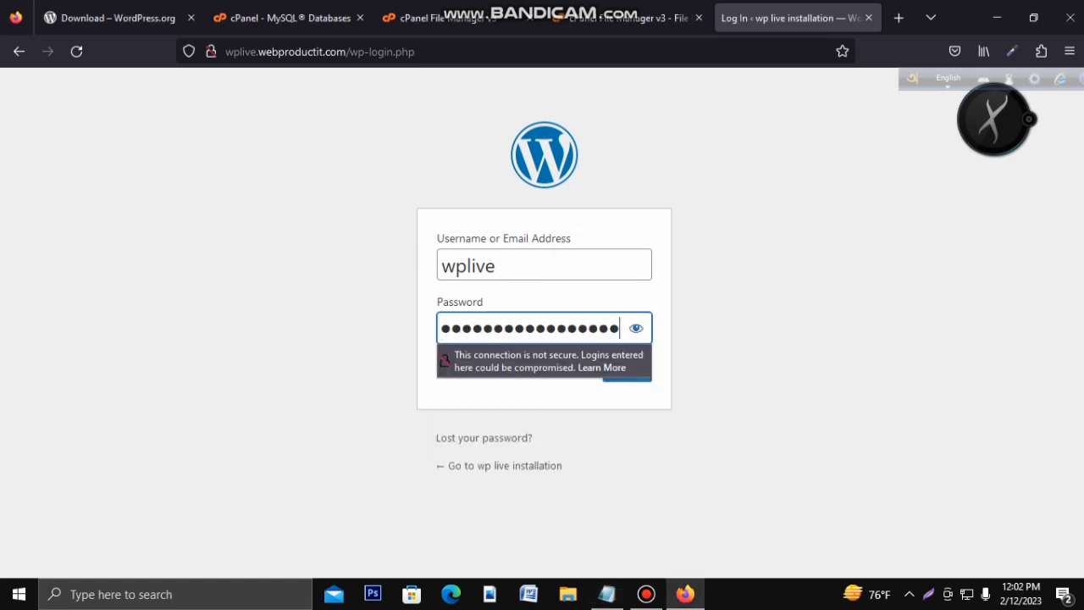
# Step: Tick Remember Me and submit the login form
pyautogui.press('Tab')
pyautogui.press('space')
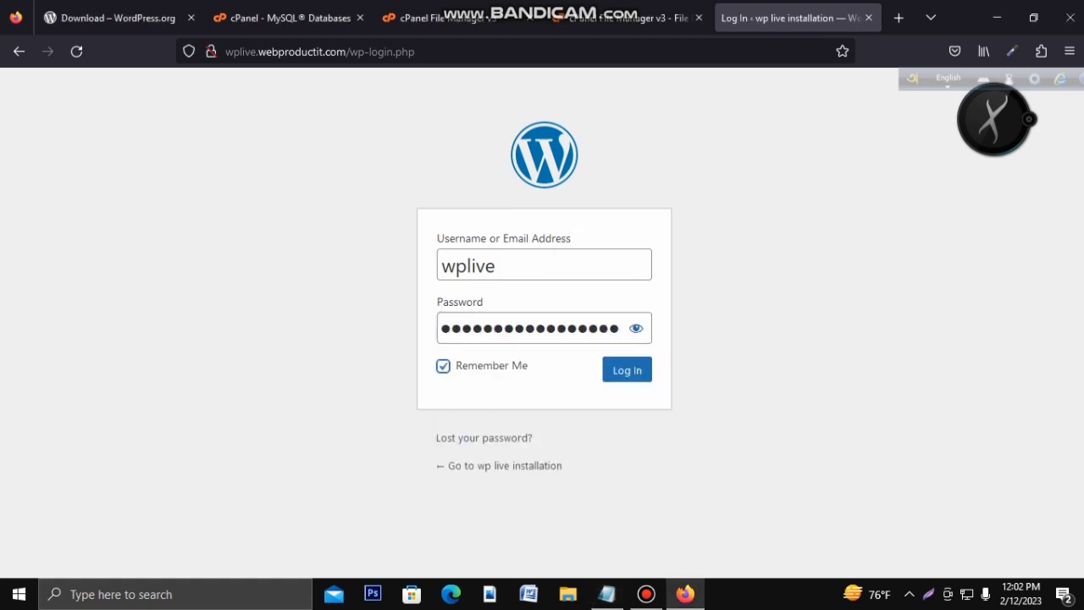
pyautogui.press('Tab')
pyautogui.press('Return')
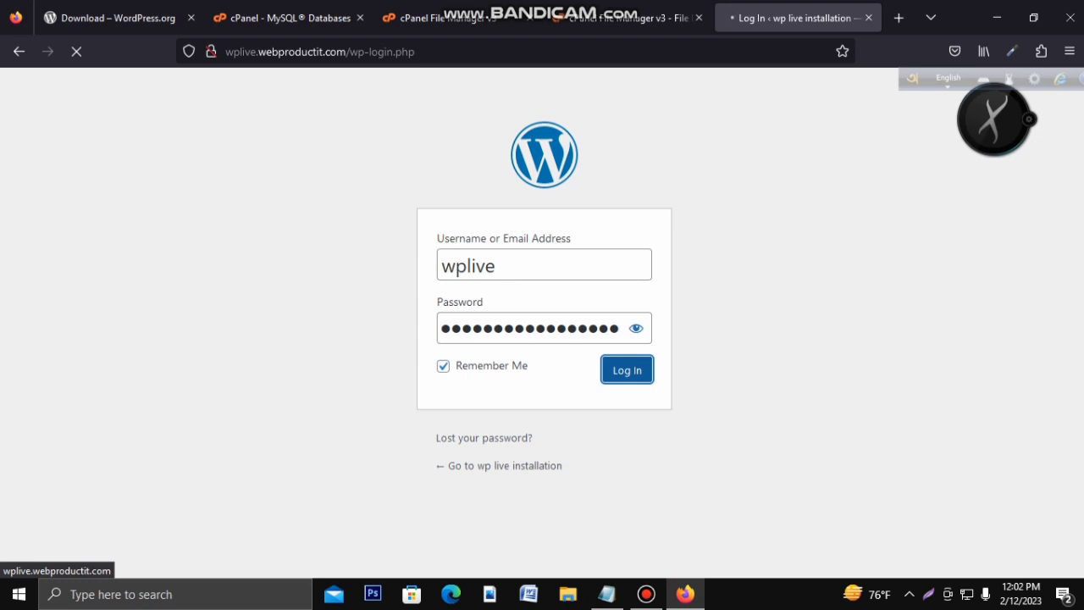